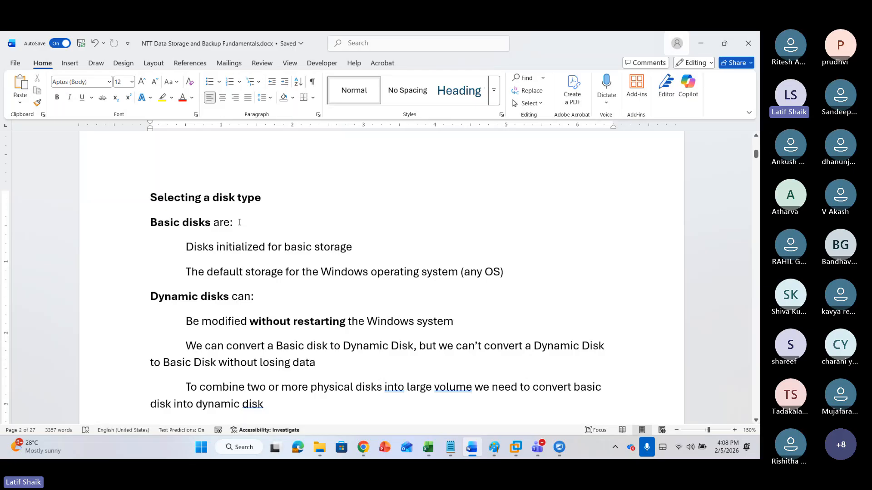
Review the Selecting a disk type section on basic and dynamic disks in the document
scroll(259, 317, down, 6)
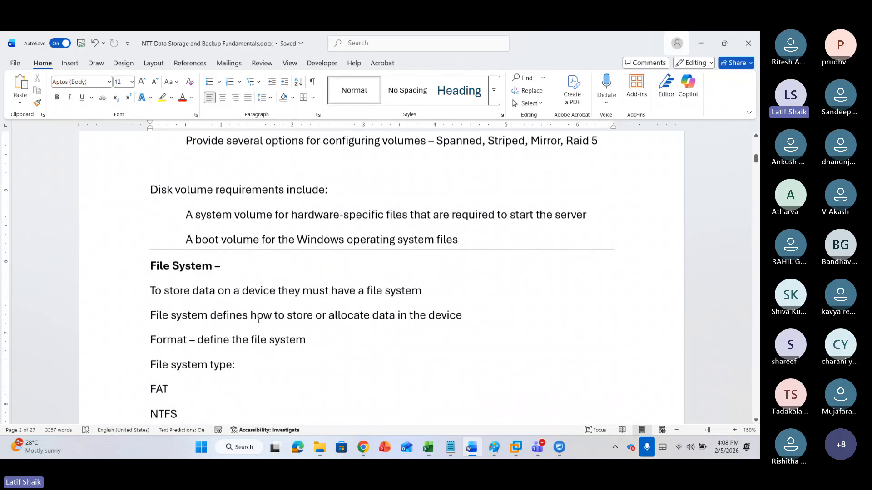
scroll(258, 321, up, 2)
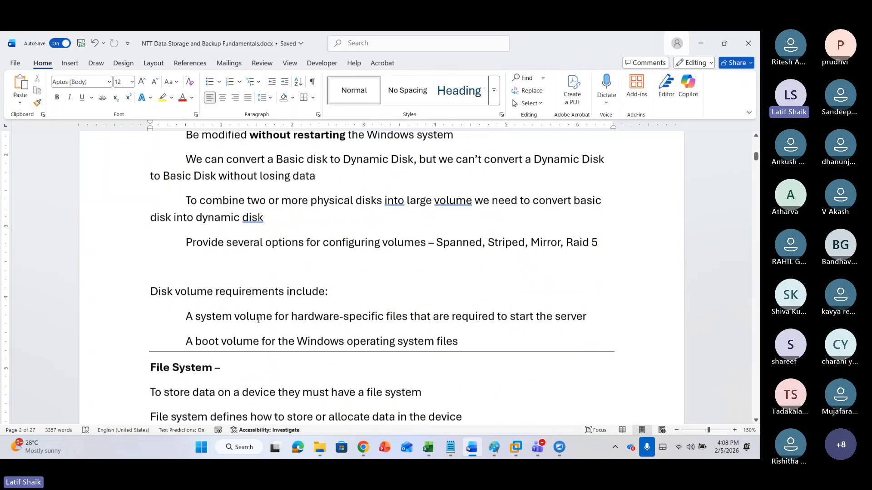
scroll(259, 320, up, 3)
click(235, 185)
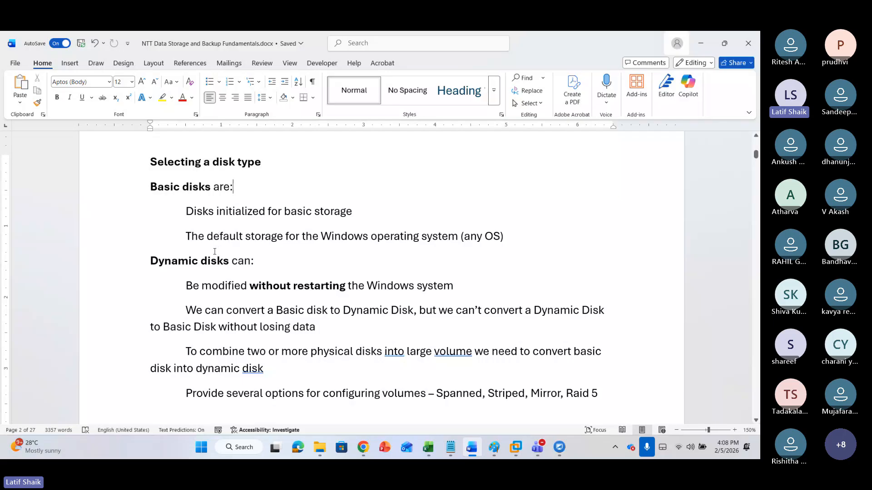
click(211, 261)
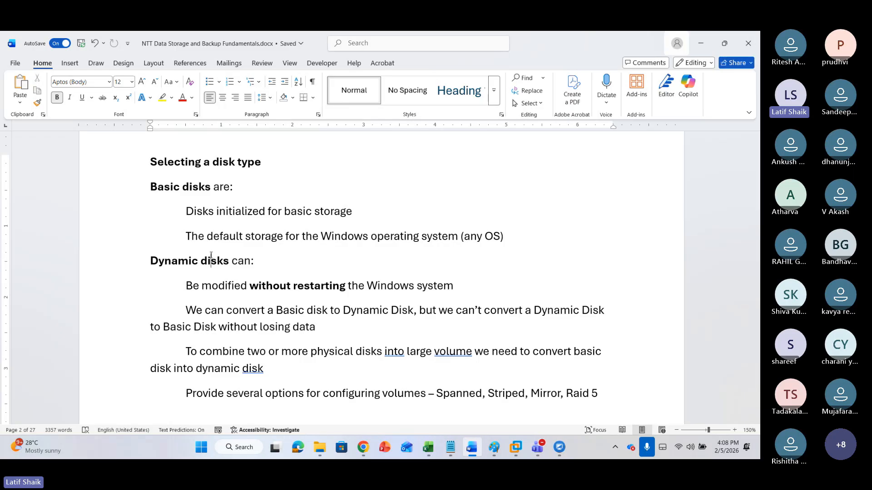
click(283, 261)
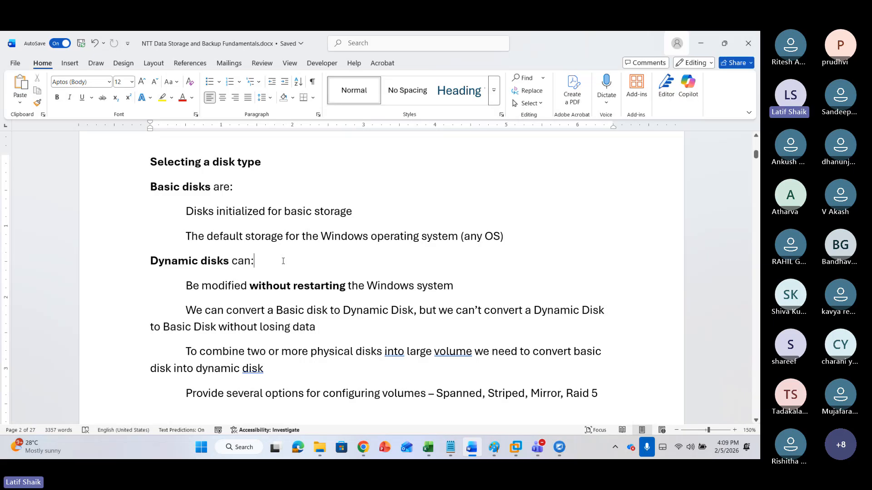
scroll(283, 261, down, 10)
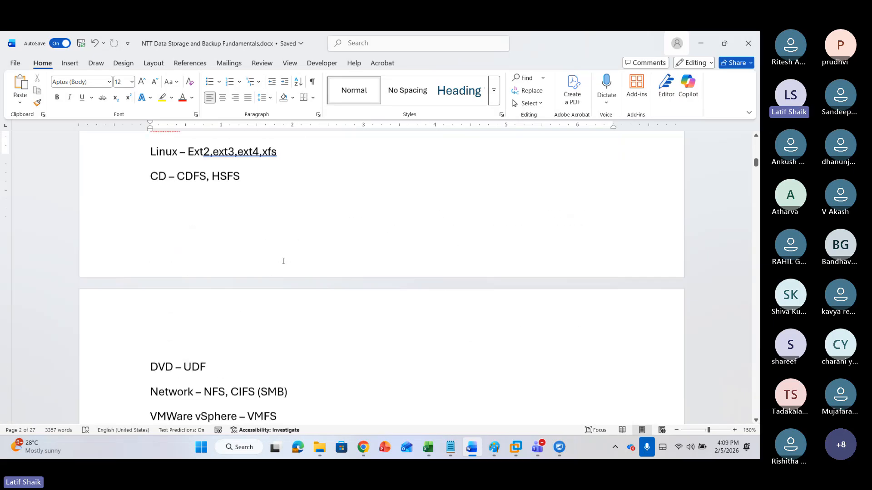
scroll(283, 262, up, 13)
scroll(279, 214, down, 3)
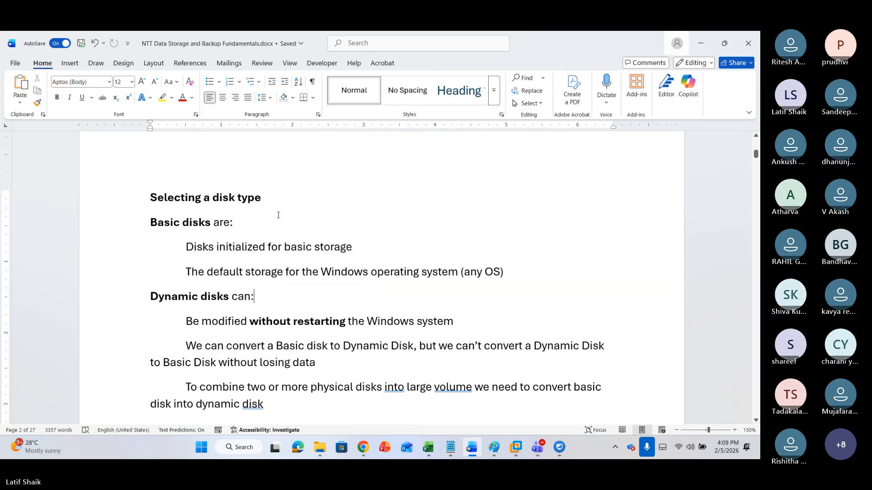
click(254, 225)
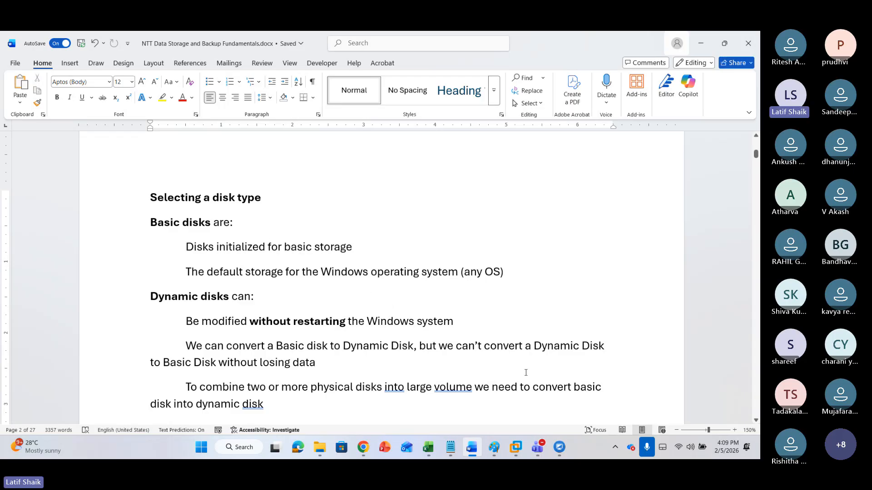
Open Paint and draw a rectangle about 400 × 105 px on the canvas
click(201, 447)
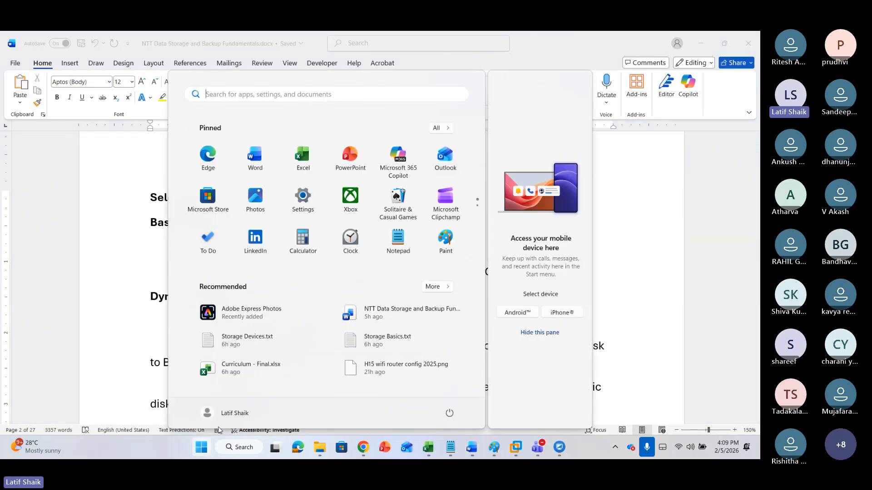
click(442, 239)
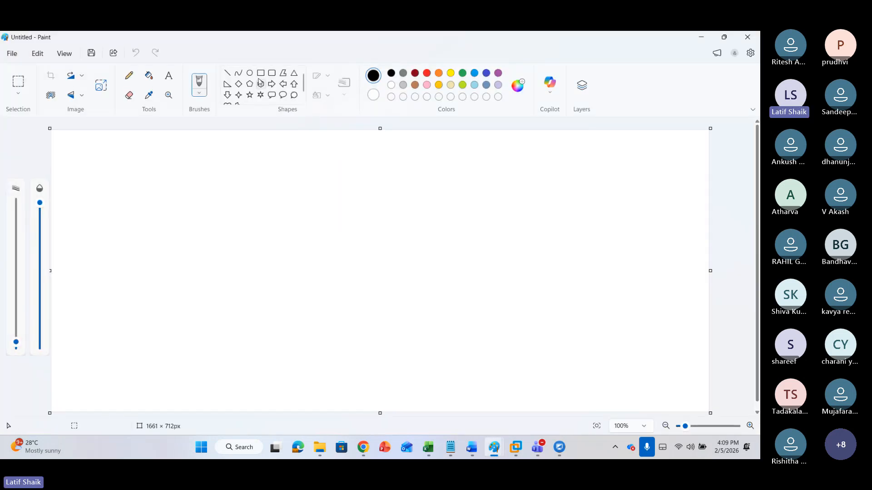
click(261, 73)
drag(212, 160, 372, 204)
Handwrite the label Basic to the left of the rectangle with the brush
click(200, 83)
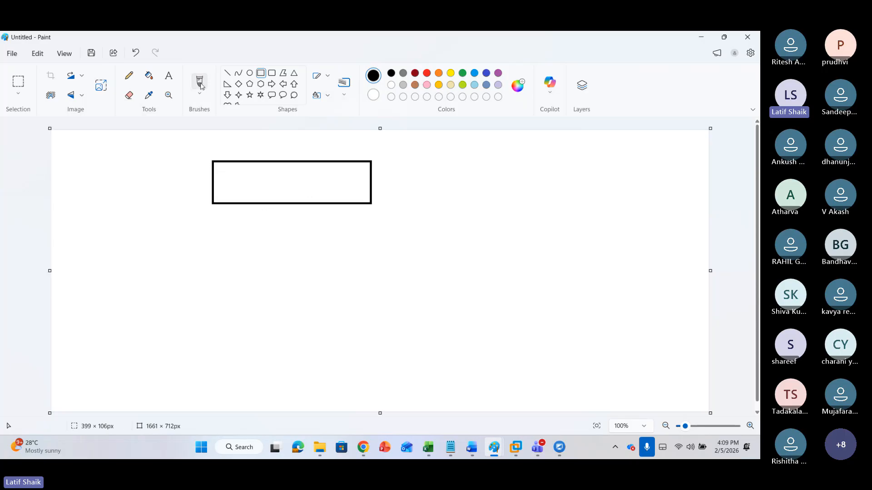
mouse_move(102, 167)
mouse_down()
mouse_move(106, 184)
mouse_move(136, 167)
mouse_up()
click(123, 161)
Divide the rectangle into four partitions with three vertical lines
drag(247, 164, 249, 202)
drag(295, 164, 296, 205)
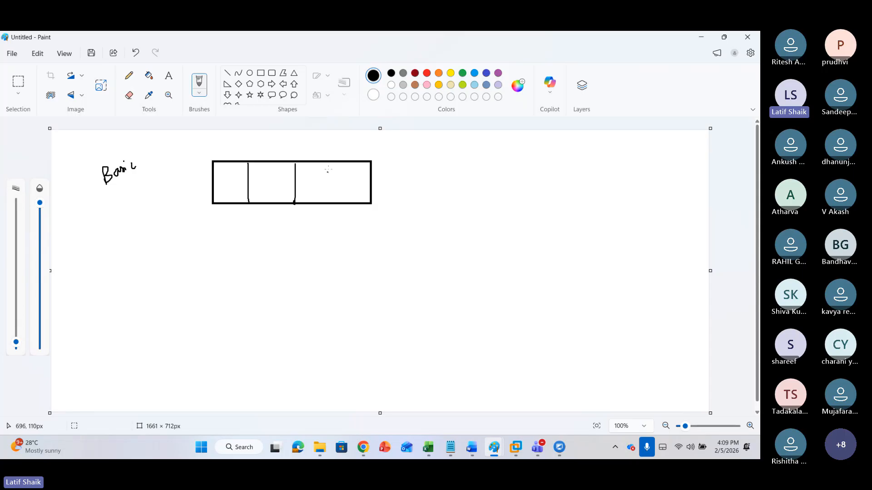
drag(332, 163, 332, 205)
Handwrite 500 under the Basic label and the sizes 100, 50, 20 and 50 in the partitions
mouse_move(129, 184)
mouse_down()
mouse_move(138, 188)
mouse_move(129, 193)
mouse_up()
drag(127, 182, 145, 175)
drag(224, 187, 262, 200)
drag(265, 190, 307, 198)
mouse_move(311, 191)
mouse_down()
mouse_move(337, 196)
mouse_move(348, 187)
mouse_up()
drag(354, 187, 352, 188)
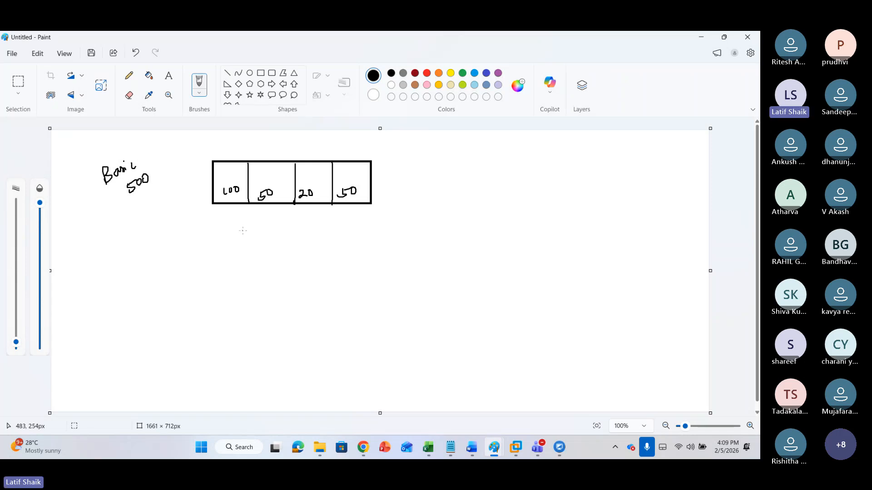
Undo the last three strokes and write OS above 100 in the first partition, with marks in the next two
key(ctrl+z)
key(ctrl+z)
key(ctrl+z)
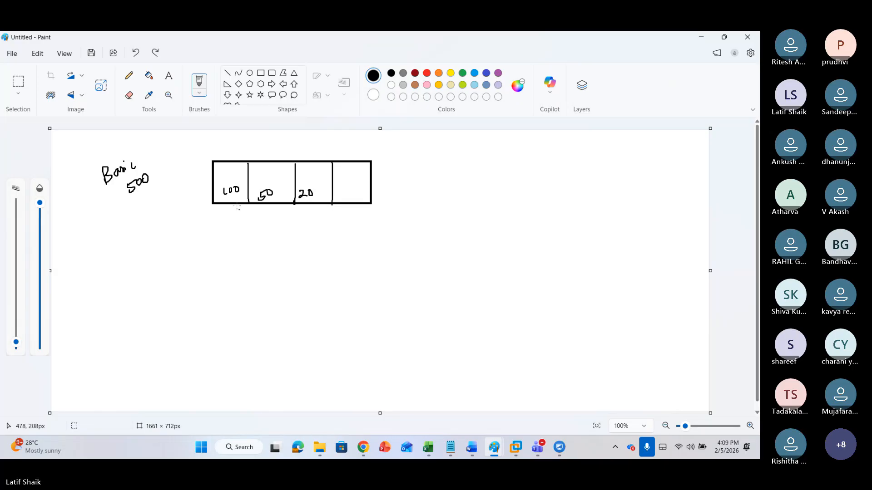
drag(221, 172, 230, 174)
drag(274, 175, 278, 175)
Draw three stacked rectangles below the first one, each about 395 × 90 px
click(260, 73)
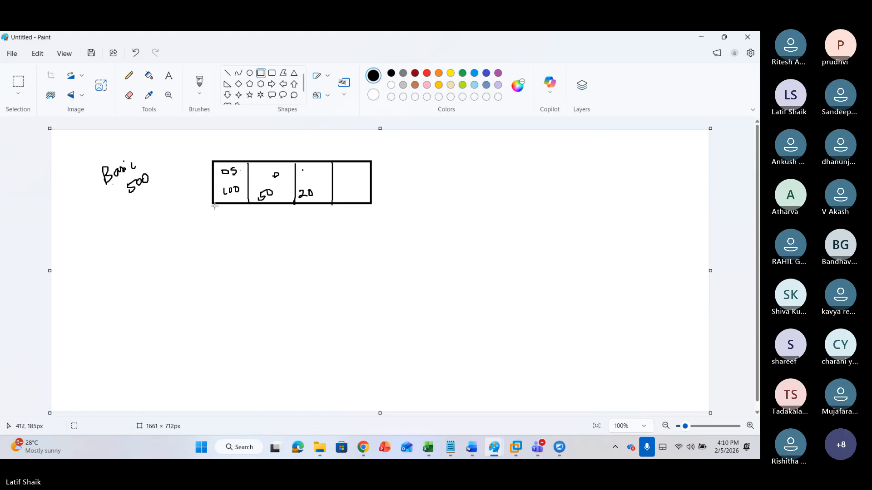
drag(214, 232, 372, 269)
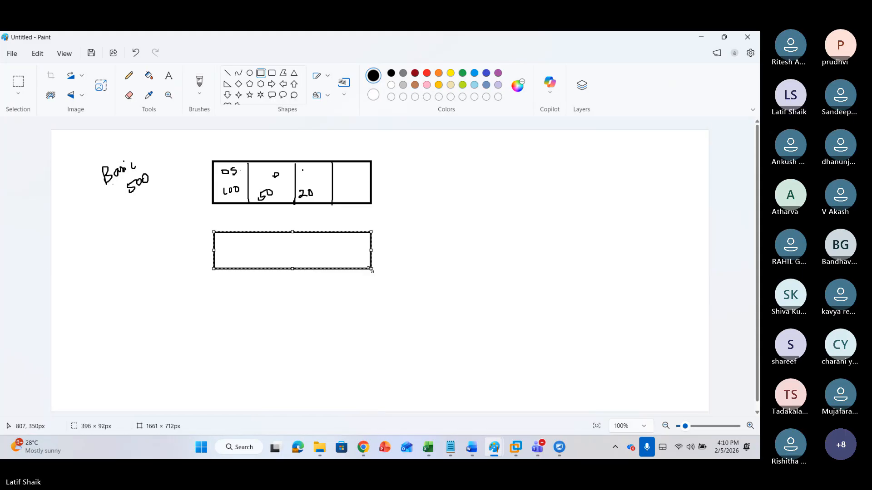
click(292, 294)
drag(214, 279, 371, 316)
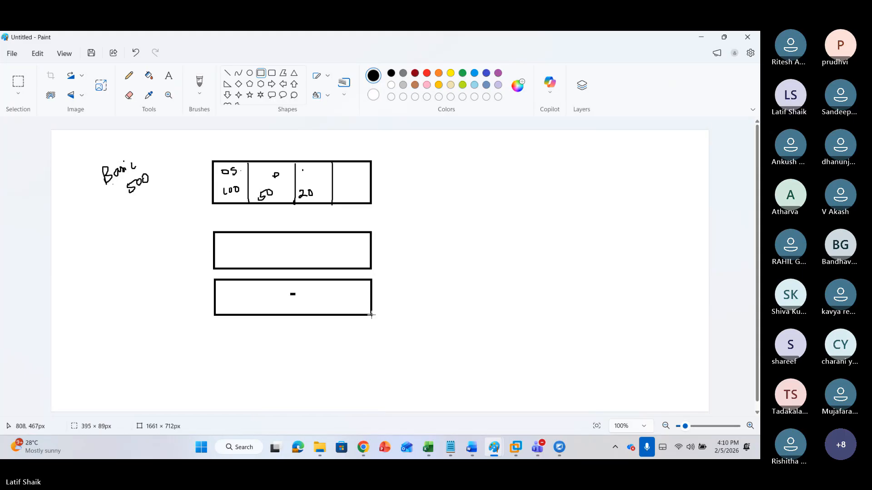
click(232, 330)
drag(213, 324, 372, 360)
Handwrite Dynamic beside the lower rectangles and label the disks D1, D2, D3 and the top one D0
click(199, 81)
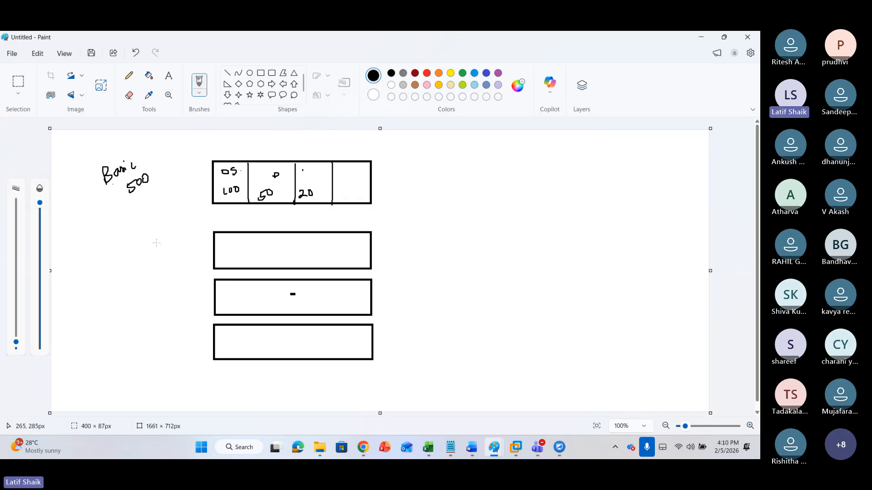
mouse_move(89, 247)
mouse_down()
mouse_move(102, 262)
mouse_move(124, 237)
mouse_up()
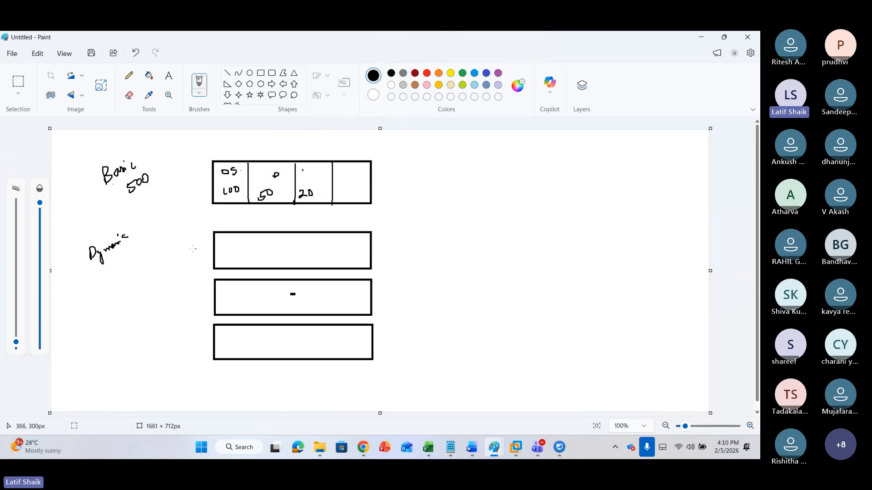
drag(181, 246, 191, 253)
drag(182, 295, 196, 301)
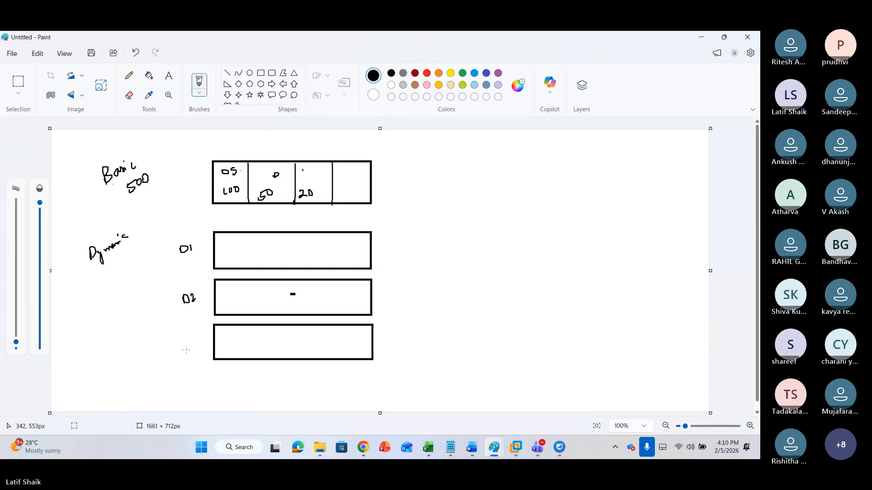
drag(186, 347, 196, 356)
drag(179, 181, 189, 170)
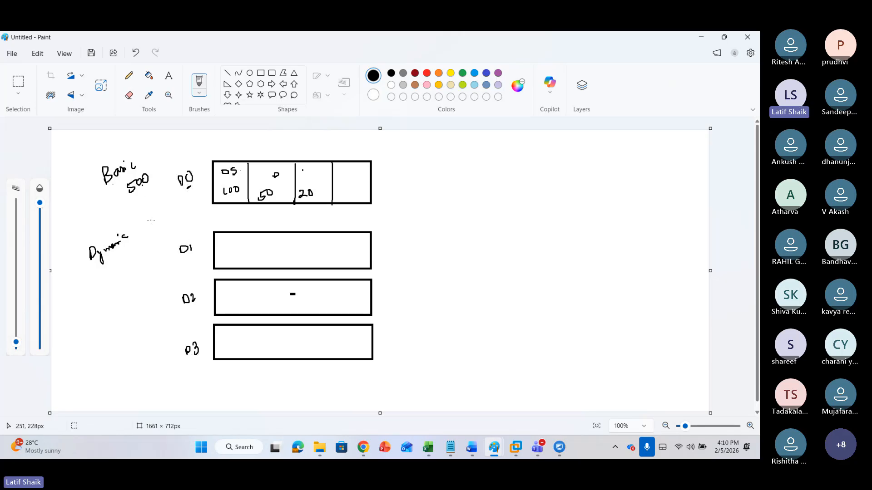
Draw a horizontal separator line between the basic disk and the dynamic disks
click(221, 192)
drag(169, 219, 231, 219)
click(261, 73)
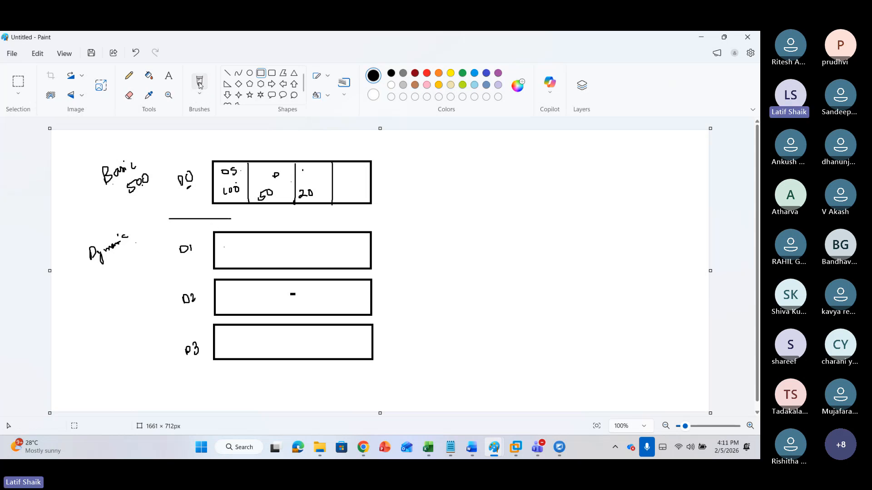
click(200, 84)
Handwrite 1TB beside the D1 and D2 disks
mouse_move(138, 250)
mouse_down()
mouse_move(139, 264)
mouse_move(152, 249)
mouse_up()
mouse_move(139, 299)
mouse_down()
mouse_move(139, 309)
mouse_move(152, 298)
mouse_move(154, 308)
mouse_move(160, 301)
mouse_move(155, 307)
mouse_up()
drag(153, 246, 153, 261)
drag(153, 245, 154, 261)
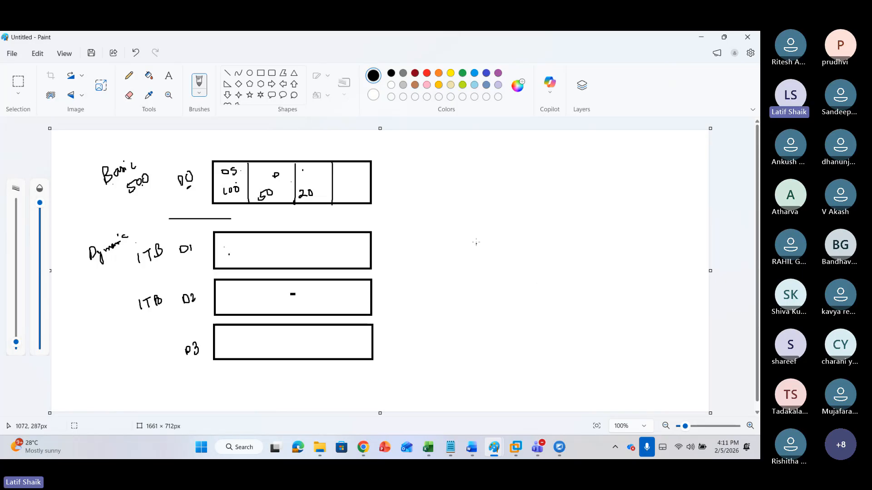
Sketch a disk ellipse on the right labelled 1TB, split into 800 and 200
mouse_move(469, 229)
mouse_down()
mouse_move(454, 249)
mouse_move(501, 236)
mouse_move(472, 225)
mouse_move(511, 230)
mouse_up()
drag(518, 226, 514, 229)
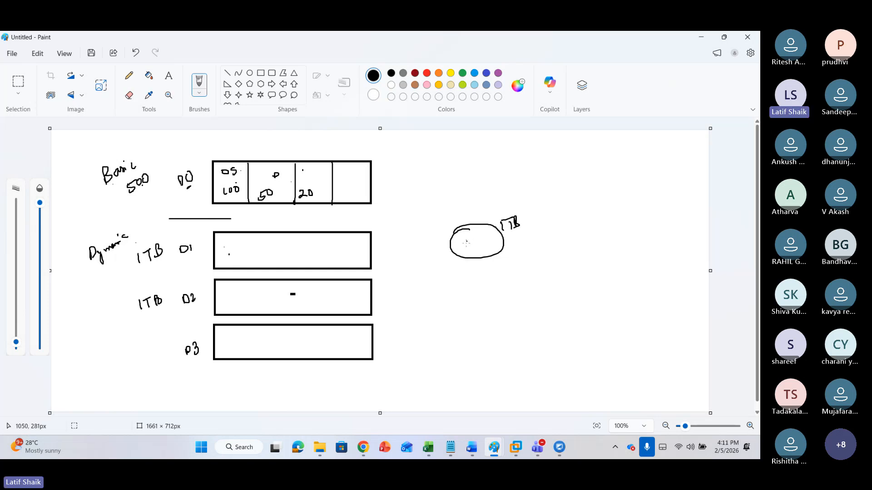
drag(466, 244, 520, 242)
drag(529, 241, 528, 242)
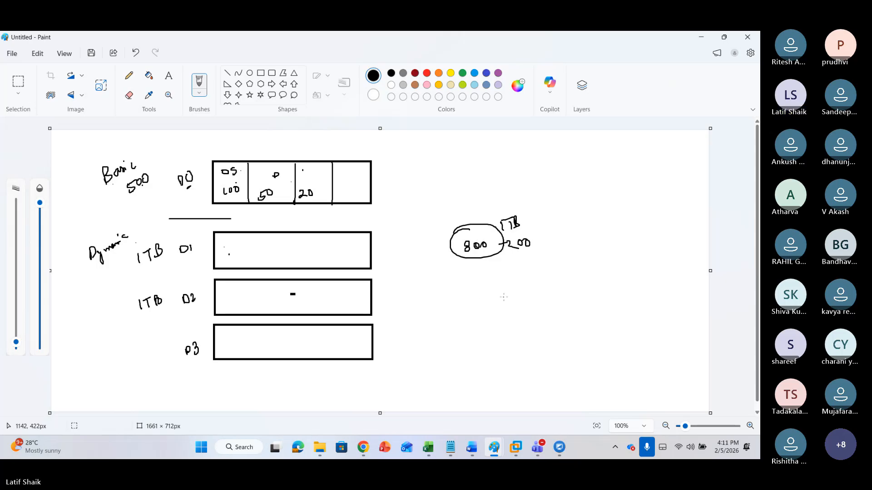
Draw a box above the ellipse with an arrow into it and a curved connecting line
drag(479, 199, 481, 232)
mouse_move(468, 182)
mouse_down()
mouse_move(470, 202)
mouse_move(477, 200)
mouse_up()
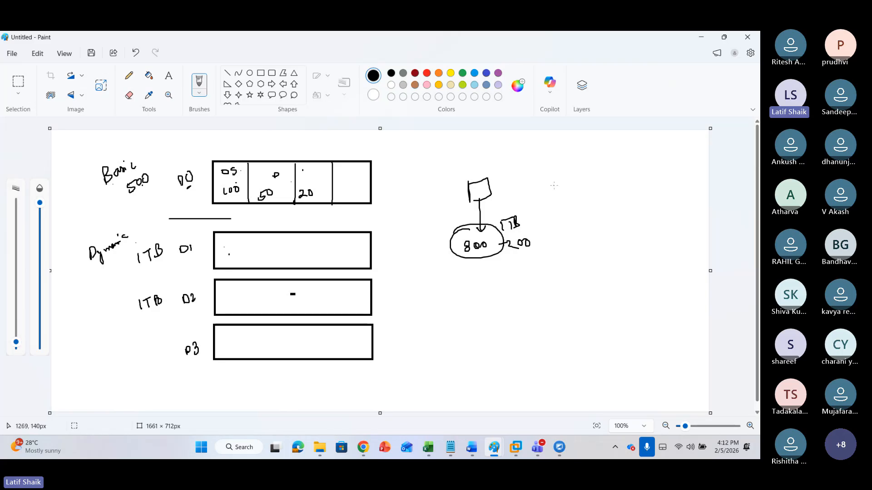
mouse_move(589, 177)
mouse_down()
mouse_move(515, 169)
mouse_move(483, 184)
mouse_up()
mouse_move(448, 157)
mouse_down()
mouse_move(473, 183)
mouse_move(479, 227)
mouse_up()
mouse_move(481, 184)
mouse_down()
mouse_move(481, 230)
mouse_move(485, 223)
mouse_up()
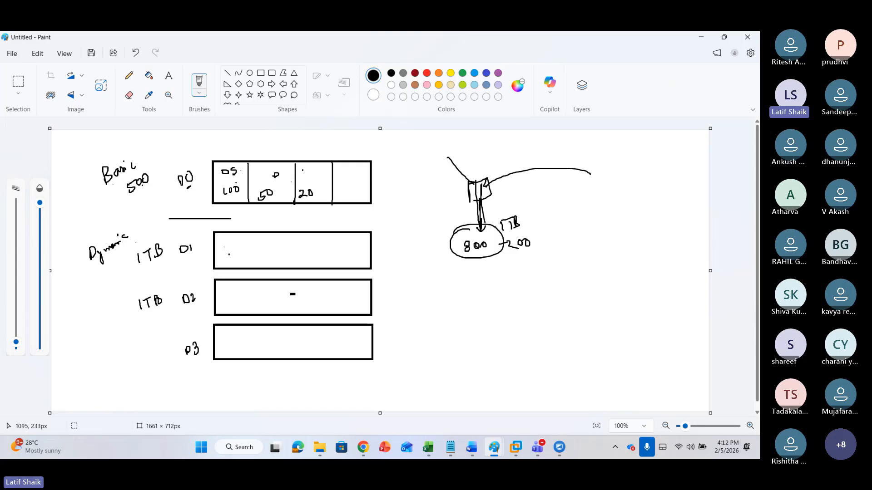
Strike through 800 and sketch a larger disk rectangle labelled 2TB|4TB beside the ellipse
drag(463, 254, 492, 246)
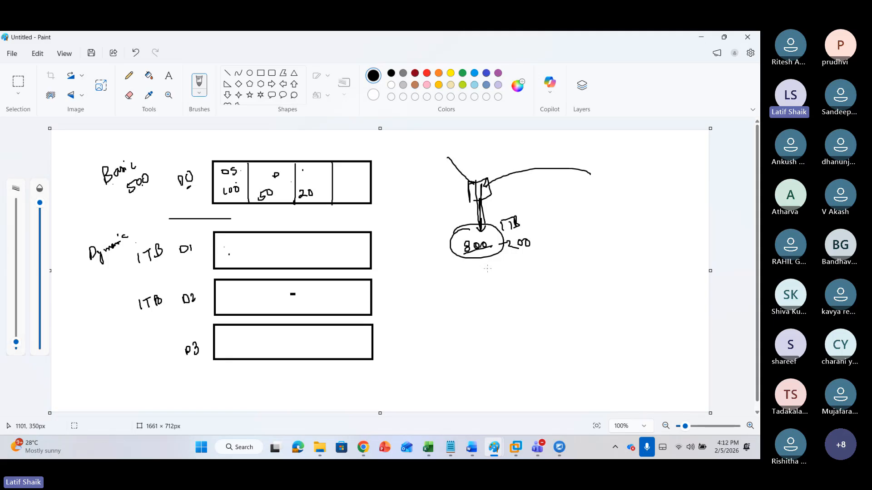
mouse_move(525, 212)
mouse_down()
mouse_move(459, 257)
mouse_move(534, 253)
mouse_move(534, 221)
mouse_move(593, 237)
mouse_move(532, 250)
mouse_up()
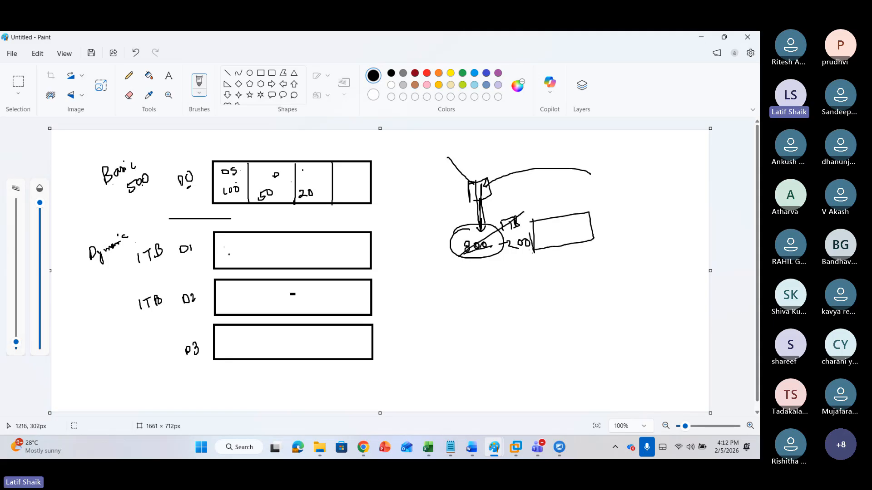
mouse_move(594, 208)
mouse_down()
mouse_move(601, 214)
mouse_move(613, 198)
mouse_move(610, 209)
mouse_move(636, 209)
mouse_up()
mouse_move(633, 203)
mouse_down()
mouse_move(634, 213)
mouse_move(653, 194)
mouse_move(659, 200)
mouse_up()
mouse_move(486, 249)
mouse_down()
mouse_move(504, 258)
mouse_move(545, 239)
mouse_up()
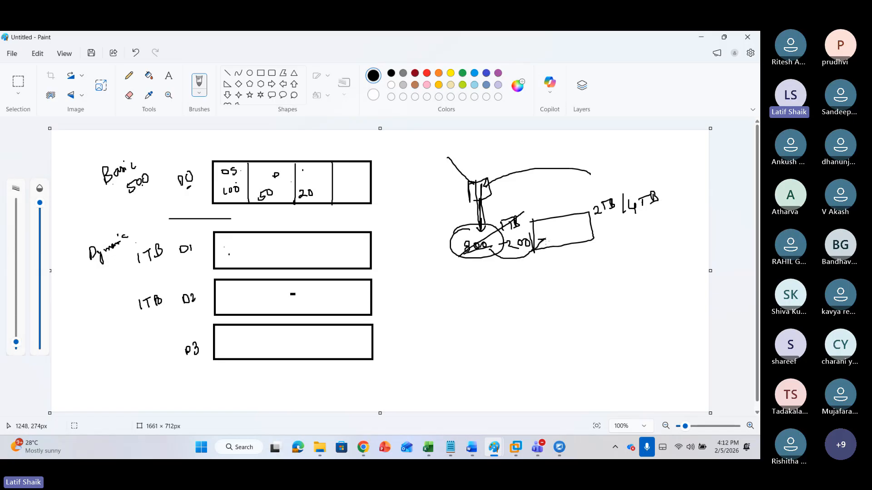
Circle the 200 part with an arrow into the new rectangle and underline its label
mouse_move(485, 194)
mouse_down()
mouse_move(476, 201)
mouse_move(541, 204)
mouse_move(552, 226)
mouse_up()
drag(552, 226, 556, 220)
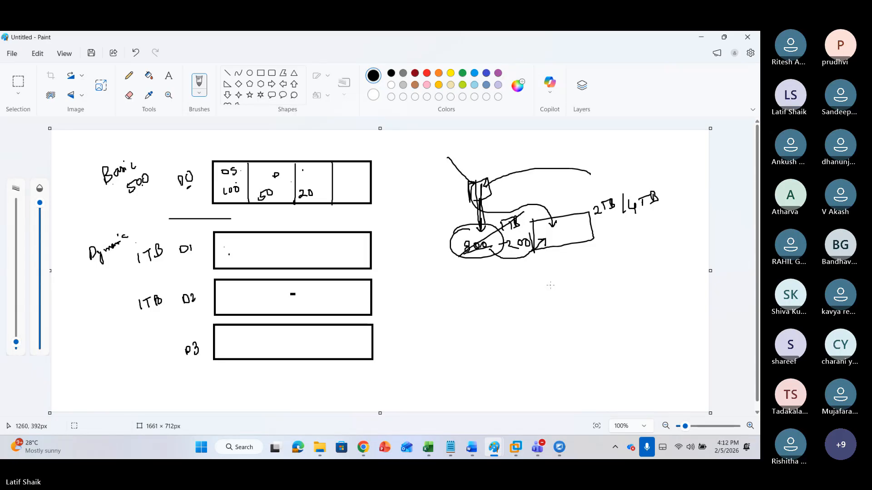
drag(542, 241, 571, 234)
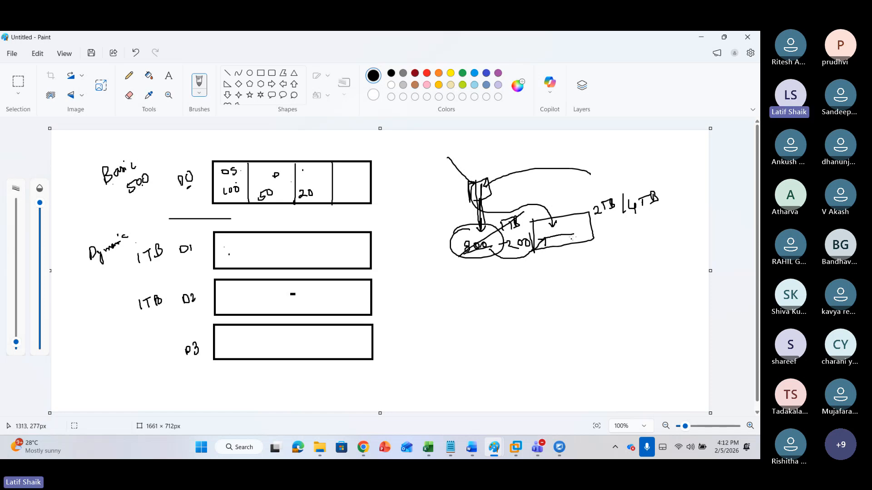
drag(596, 219, 650, 211)
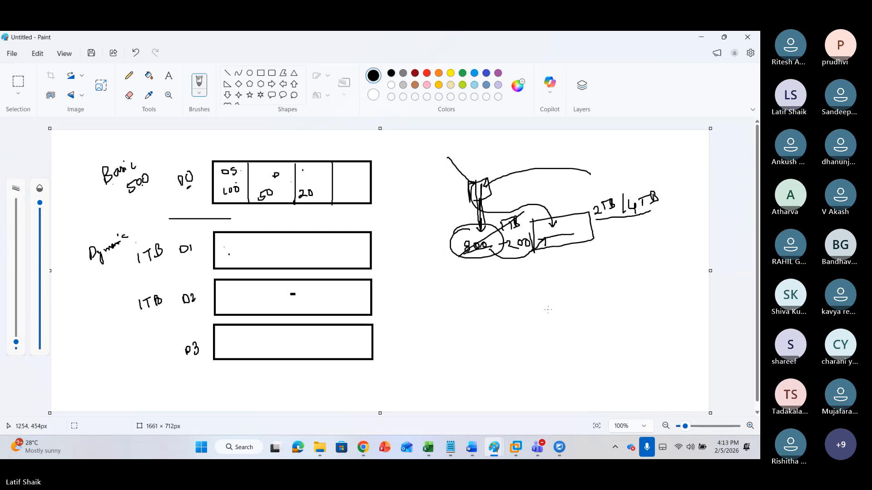
Undo the last six strokes on the disk sketch
key(ctrl+z)
key(ctrl+z)
key(ctrl+z)
key(ctrl+z)
key(ctrl+z)
key(ctrl+z)
key(ctrl+z)
key(ctrl+z)
key(ctrl+z)
key(ctrl+z)
key(ctrl+z)
key(ctrl+z)
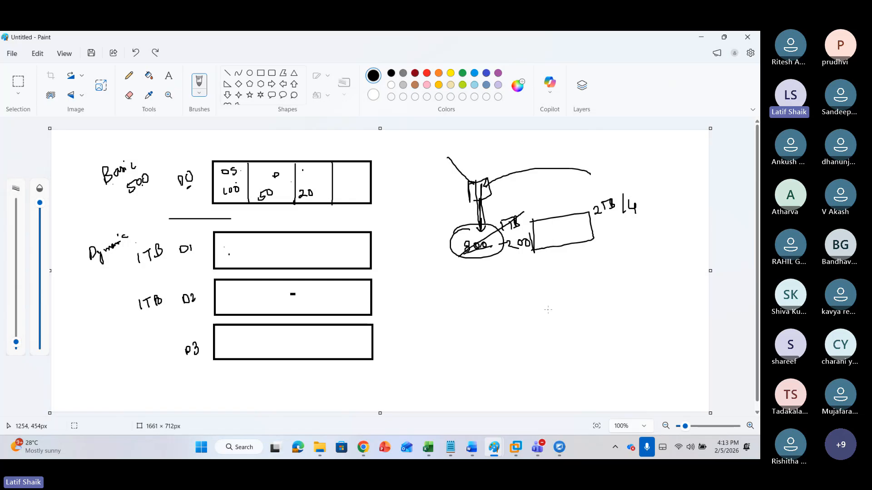
key(ctrl+z)
key(ctrl+z)
key(ctrl+z)
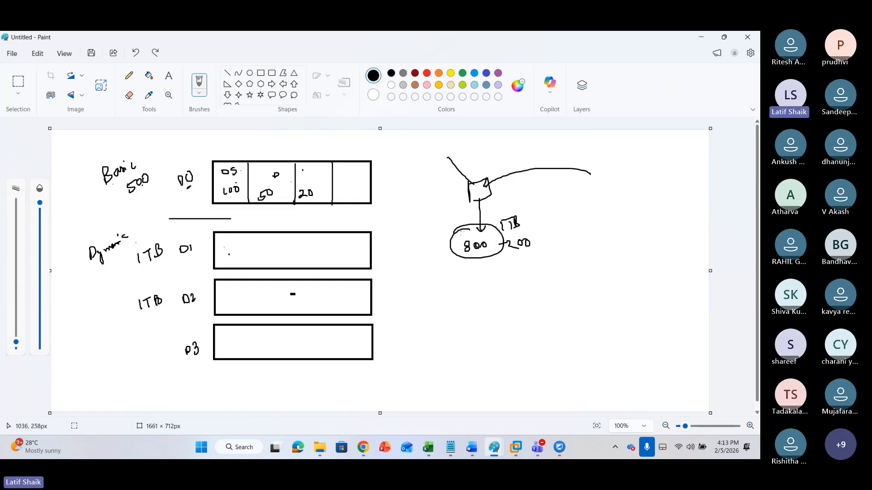
Outline an elongated 2T disk around the ellipse and write LV 20G → 30G beside it
mouse_move(456, 231)
mouse_down()
mouse_move(545, 212)
mouse_move(589, 227)
mouse_move(592, 240)
mouse_move(457, 261)
mouse_move(450, 231)
mouse_move(474, 228)
mouse_up()
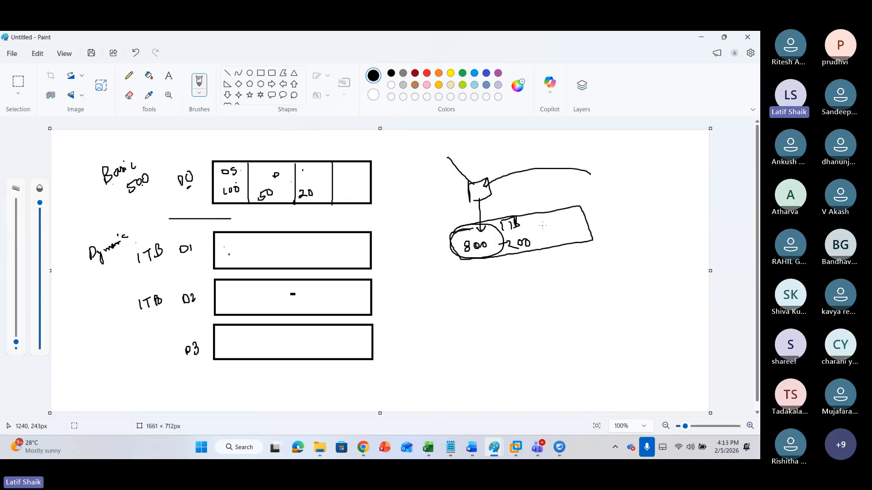
mouse_move(585, 204)
mouse_down()
mouse_move(592, 211)
mouse_move(607, 194)
mouse_up()
drag(601, 197, 595, 213)
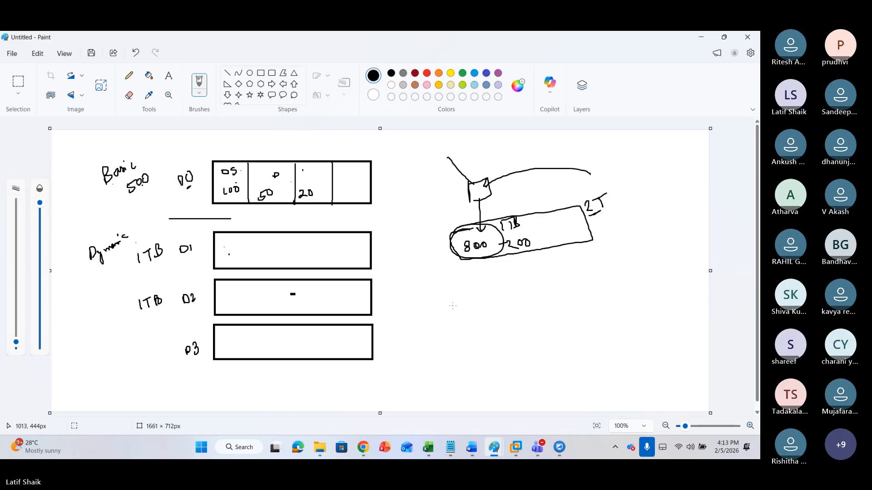
drag(601, 213, 614, 201)
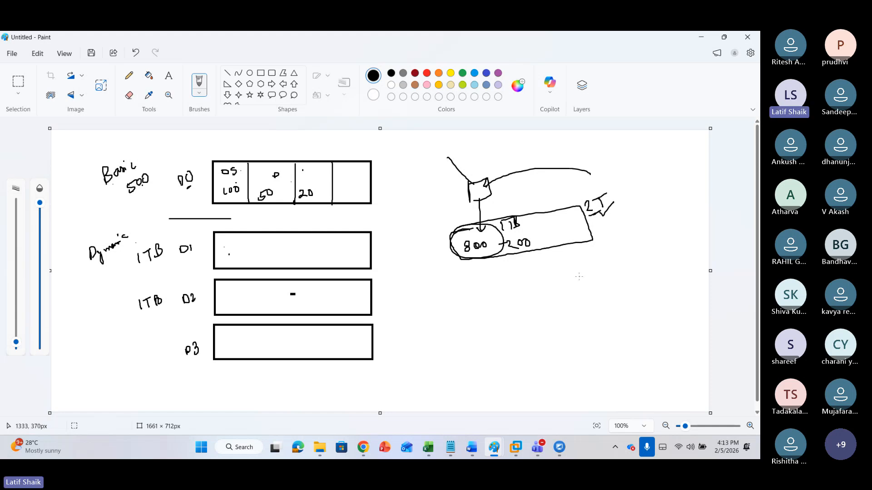
mouse_move(573, 269)
mouse_down()
mouse_move(574, 277)
mouse_move(588, 264)
mouse_move(596, 290)
mouse_move(620, 273)
mouse_move(652, 268)
mouse_up()
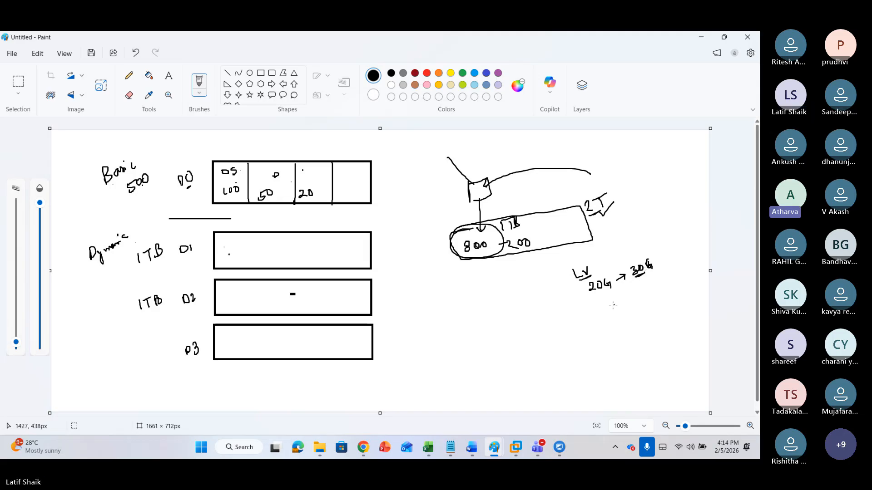
Undo twelve strokes, clearing the whole disk sketch beside the partition boxes
key(ctrl+z)
key(ctrl+z)
key(ctrl+z)
key(ctrl+z)
key(ctrl+z)
key(ctrl+z)
key(ctrl+z)
key(ctrl+z)
key(ctrl+z)
key(ctrl+z)
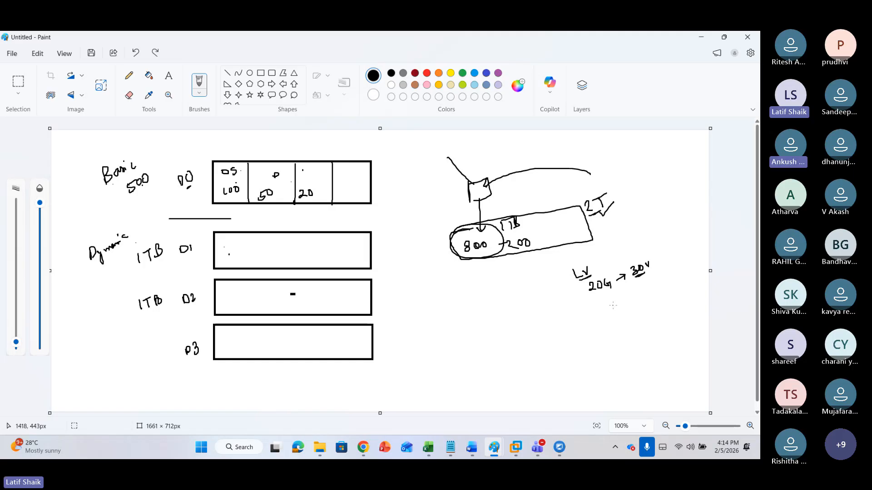
key(ctrl+z)
key(ctrl+z)
key(ctrl+z)
key(ctrl+z)
key(ctrl+z)
key(ctrl+z)
key(ctrl+z)
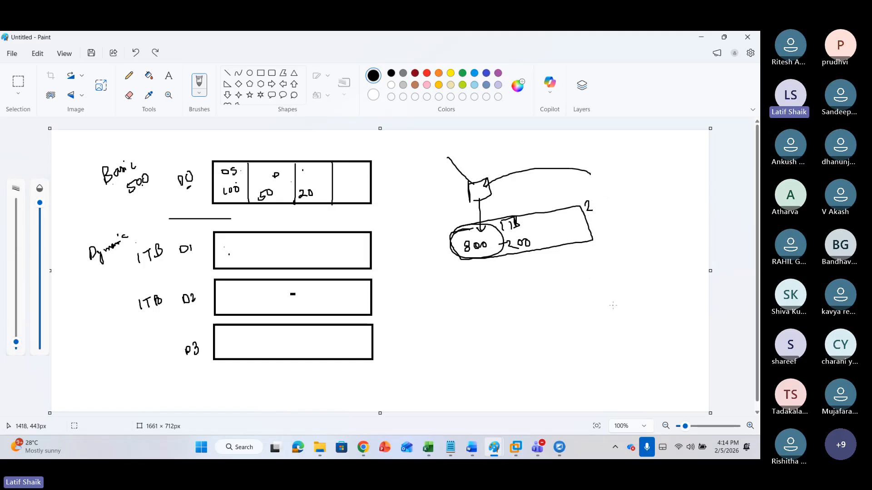
key(ctrl+z)
key(ctrl+z)
key(ctrl+z)
key(ctrl+z)
key(ctrl+z)
key(ctrl+z)
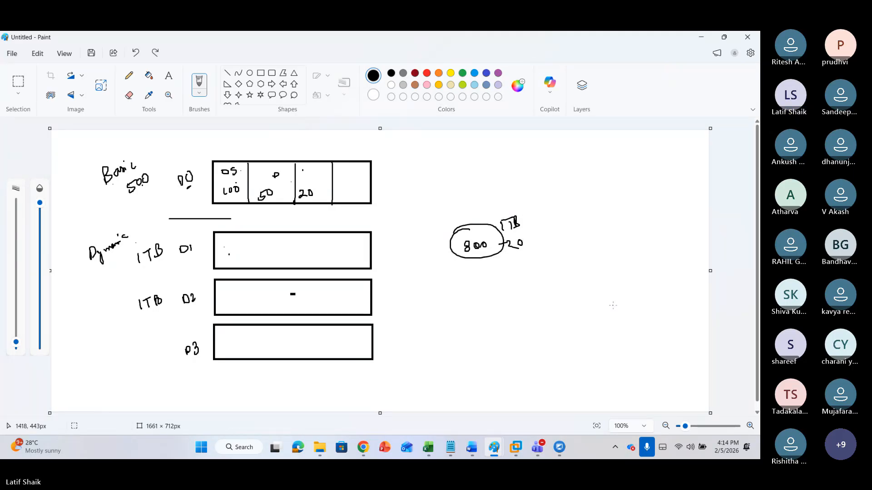
key(ctrl+z)
key(ctrl+z)
key(ctrl+z)
key(ctrl+z)
key(ctrl+z)
key(ctrl+z)
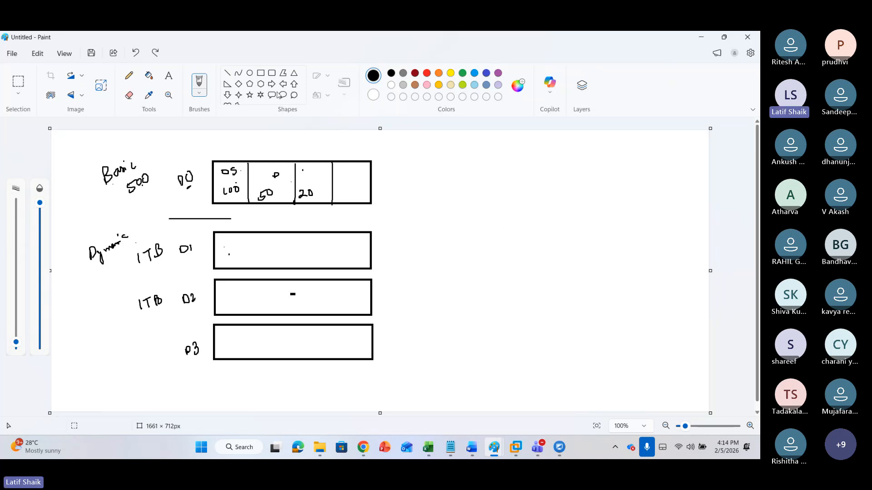
Draw a rectangle enclosing the D1 and D2 boxes and label it 2TB
click(260, 72)
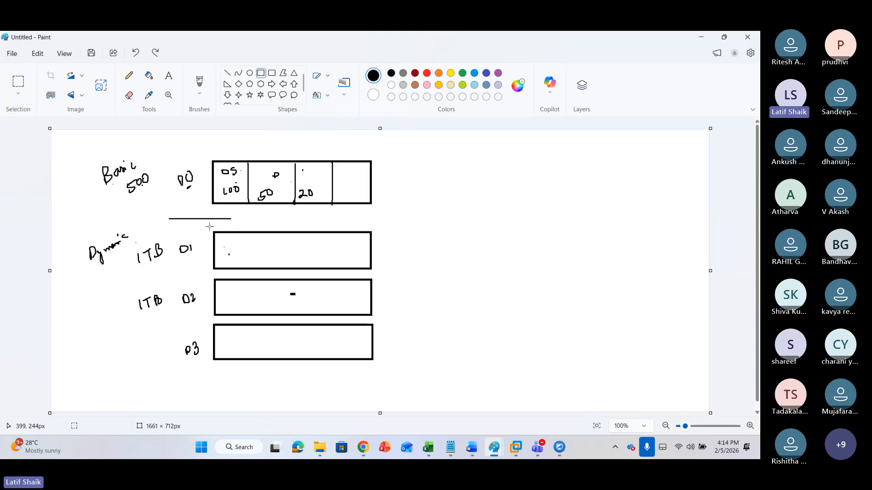
drag(206, 227, 382, 320)
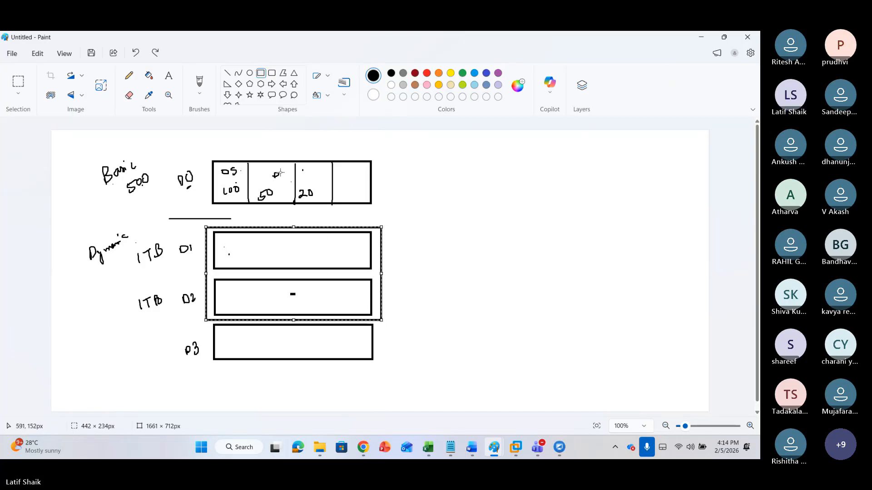
click(205, 84)
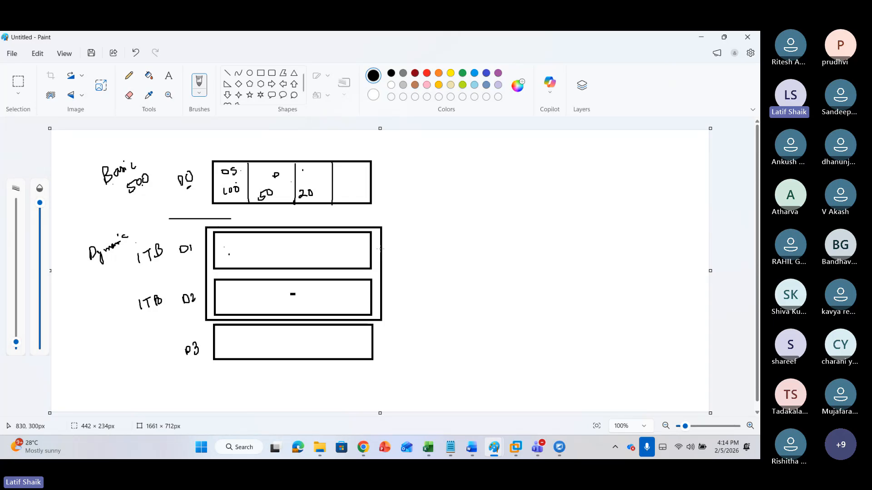
mouse_move(380, 249)
mouse_down()
mouse_move(406, 244)
mouse_move(415, 225)
mouse_move(417, 236)
mouse_up()
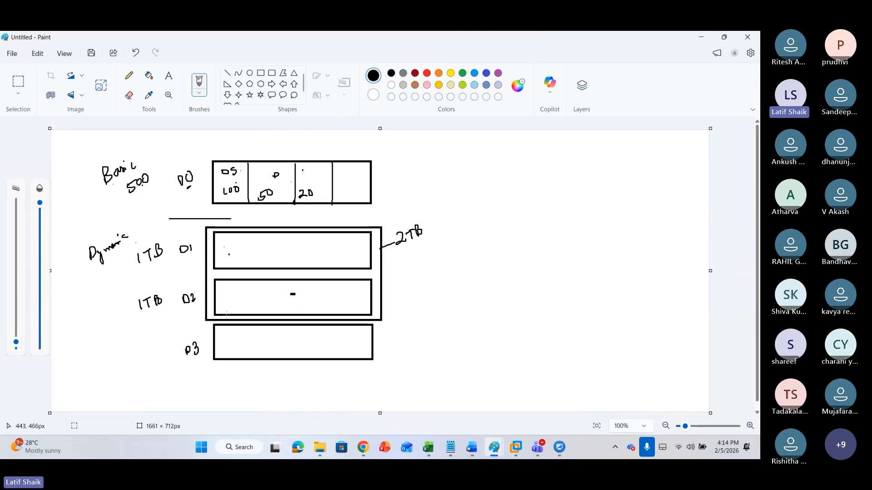
Draw a larger rectangle enclosing the D1, D2 and D3 boxes and underline the 2TB label
click(261, 73)
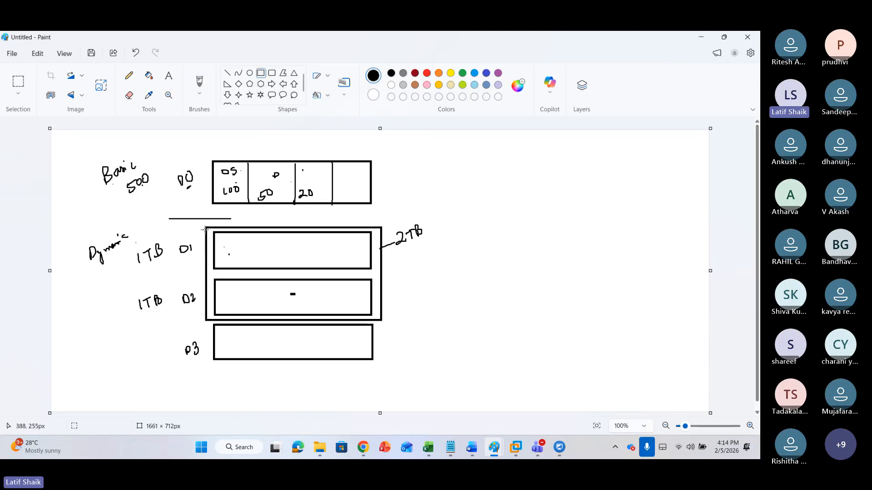
drag(204, 228, 383, 371)
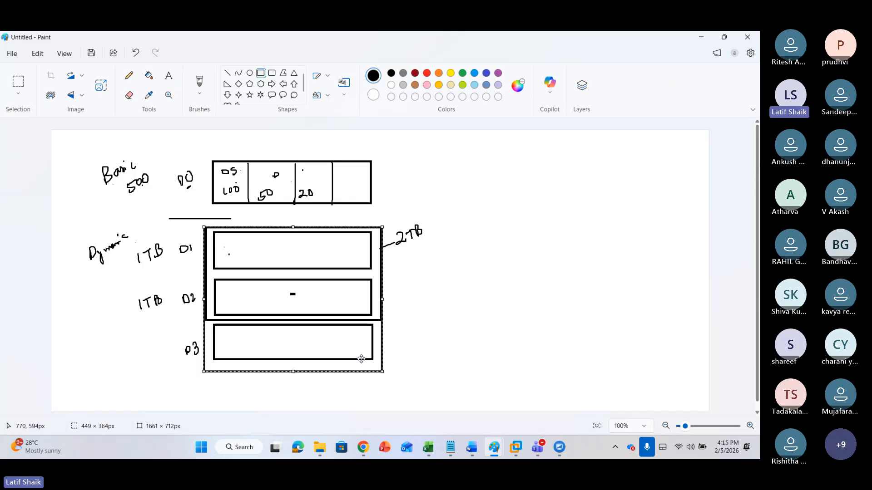
click(199, 82)
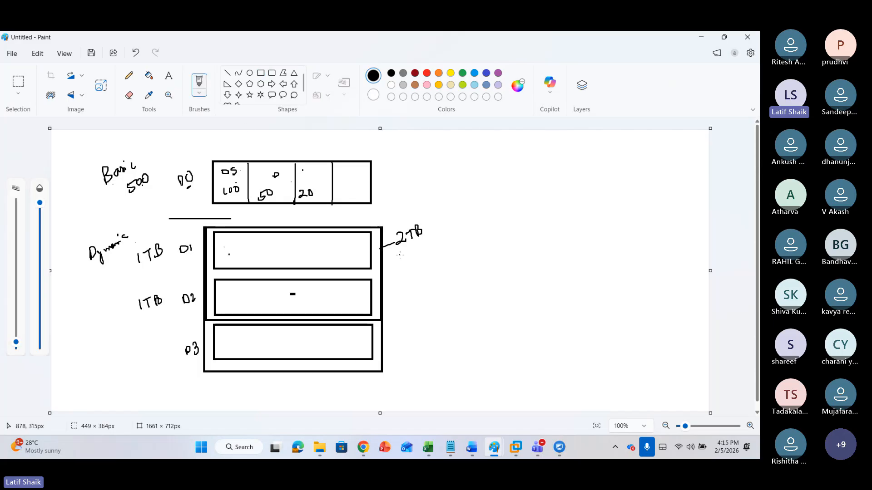
drag(403, 250, 449, 233)
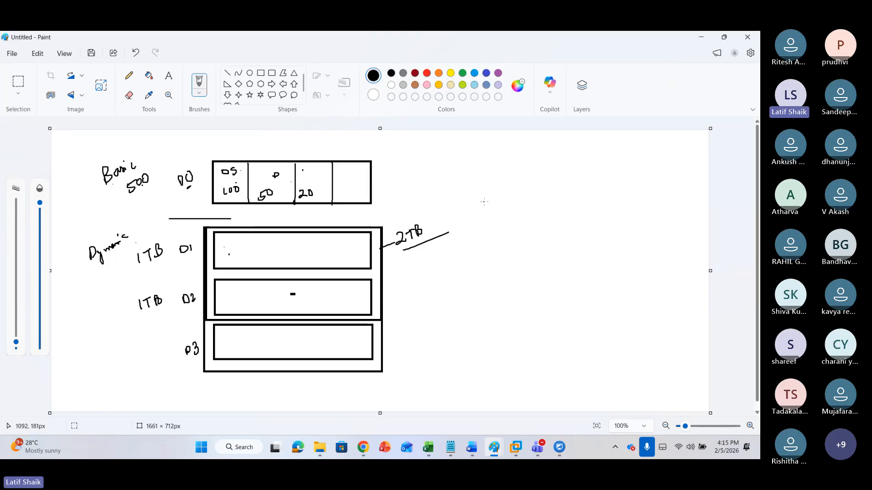
Write Stripped | Spanned at the upper right and sketch stacked disk boxes with an arrow under Spanned
mouse_move(473, 194)
mouse_down()
mouse_move(467, 208)
mouse_move(480, 205)
mouse_move(485, 190)
mouse_move(518, 182)
mouse_move(519, 170)
mouse_move(531, 197)
mouse_move(556, 185)
mouse_move(565, 168)
mouse_move(578, 176)
mouse_move(604, 151)
mouse_up()
drag(605, 159, 601, 144)
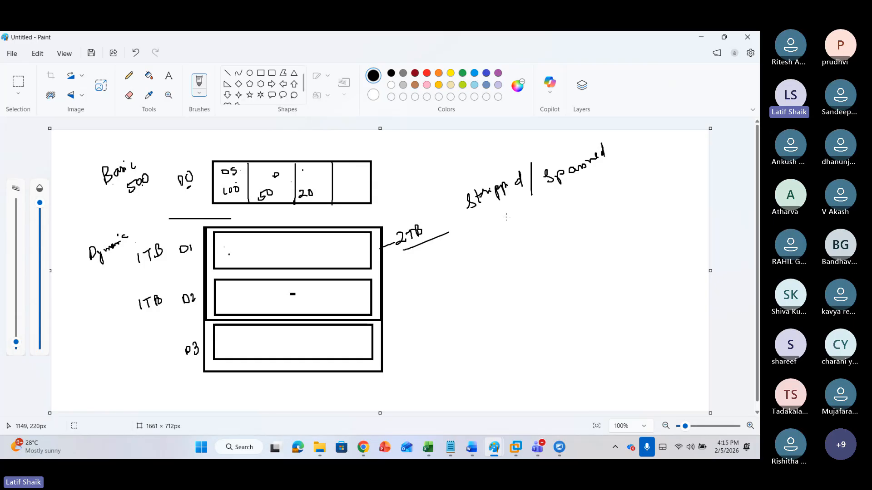
mouse_move(579, 181)
mouse_down()
mouse_move(587, 215)
mouse_move(618, 204)
mouse_move(585, 215)
mouse_move(596, 236)
mouse_move(640, 211)
mouse_move(593, 242)
mouse_move(605, 262)
mouse_up()
mouse_move(606, 193)
mouse_down()
mouse_move(599, 202)
mouse_move(613, 201)
mouse_move(622, 261)
mouse_move(633, 243)
mouse_up()
mouse_move(611, 281)
mouse_down()
mouse_move(620, 286)
mouse_move(622, 274)
mouse_move(611, 286)
mouse_up()
mouse_move(586, 194)
mouse_down()
mouse_move(609, 291)
mouse_move(628, 291)
mouse_up()
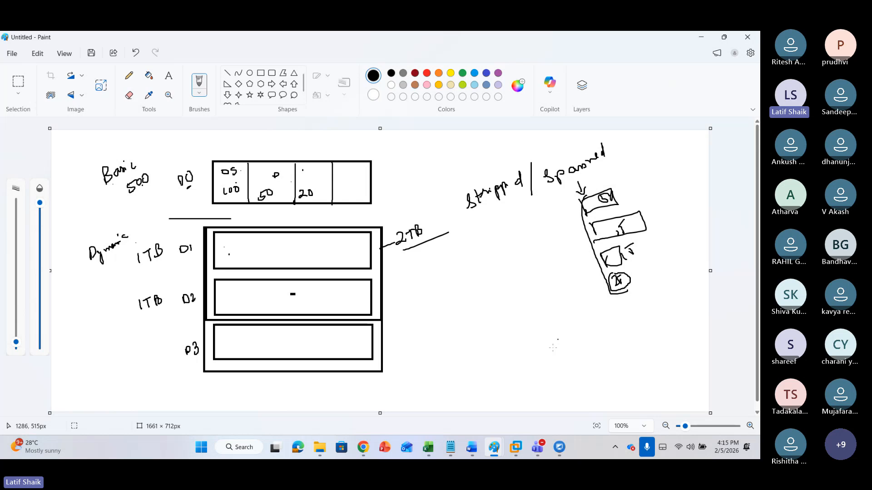
drag(632, 167, 644, 170)
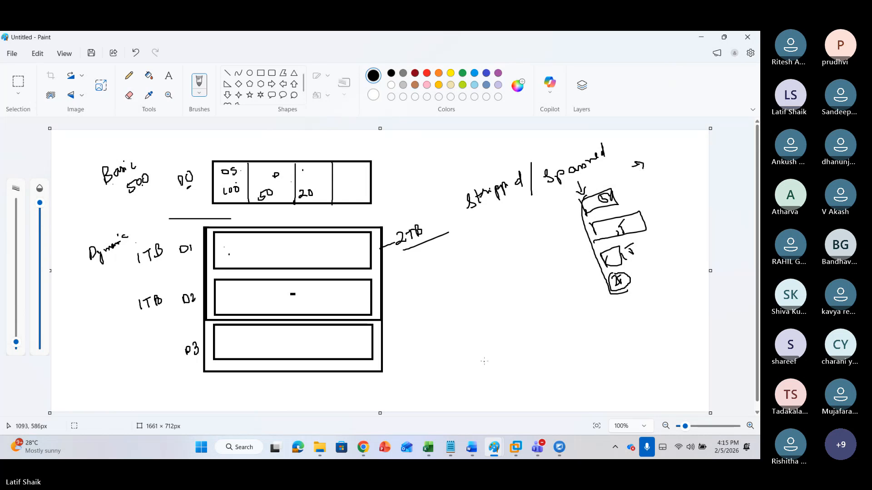
Sketch a striped layout under Stripped with an arrow, a small box and 1T labels
mouse_move(481, 207)
mouse_down()
mouse_move(487, 245)
mouse_move(502, 235)
mouse_move(486, 246)
mouse_move(521, 227)
mouse_up()
mouse_move(517, 226)
mouse_down()
mouse_move(519, 251)
mouse_move(527, 240)
mouse_up()
mouse_move(523, 241)
mouse_down()
mouse_move(532, 271)
mouse_move(540, 257)
mouse_up()
drag(542, 263, 522, 285)
drag(546, 278, 495, 289)
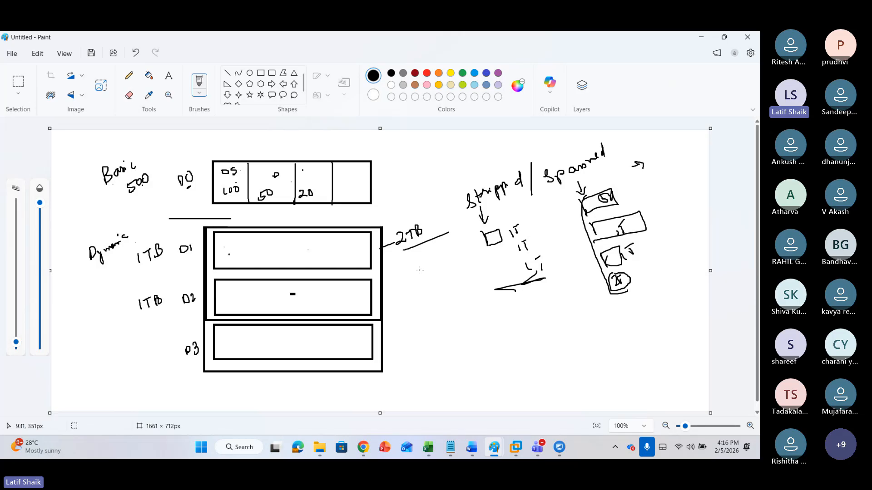
Tick beside and below the 2TB label, undoing two stray marks made in the D1 box
drag(433, 230, 444, 219)
drag(429, 265, 441, 259)
drag(321, 241, 326, 252)
drag(328, 241, 321, 249)
drag(326, 299, 333, 297)
key(ctrl+z)
key(ctrl+z)
Circle the 2TB label and write 1TB with a tick beneath it
mouse_move(427, 226)
mouse_down()
mouse_move(399, 221)
mouse_move(387, 240)
mouse_move(414, 253)
mouse_move(418, 224)
mouse_up()
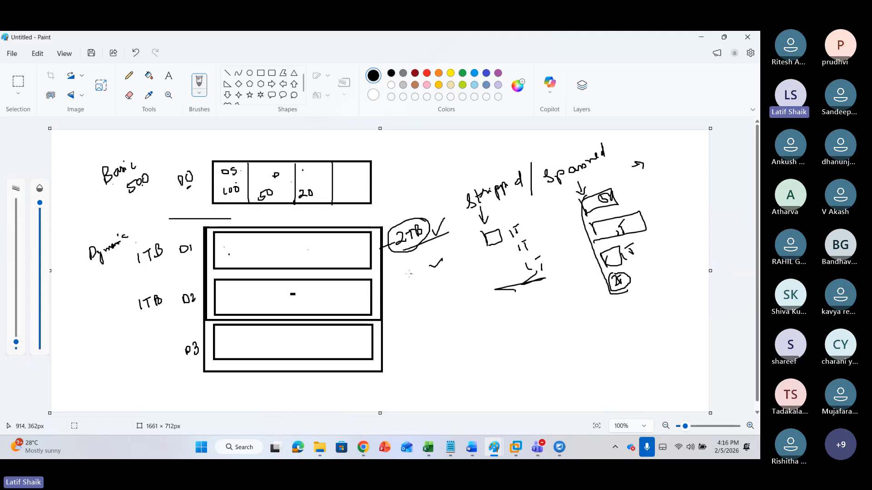
drag(401, 273, 403, 279)
drag(412, 269, 415, 267)
drag(418, 268, 423, 278)
Underline Stripped and Spanned and write mirror below the striped sketch
drag(509, 196, 480, 209)
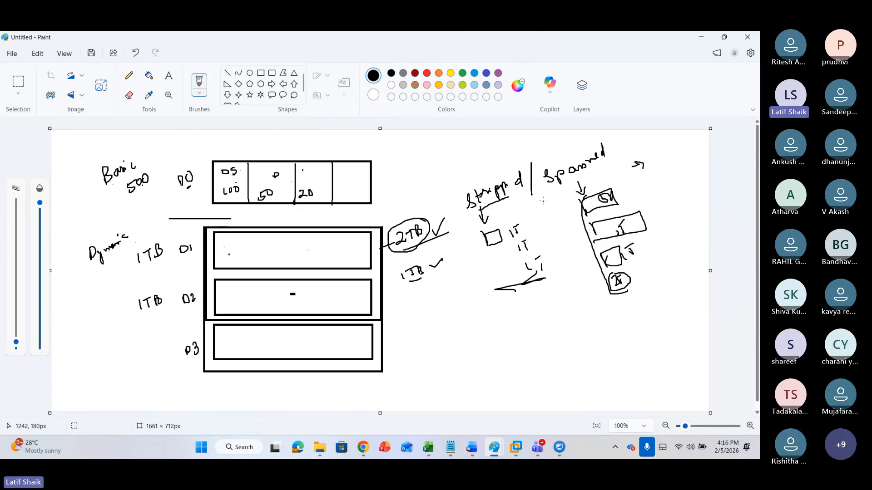
drag(543, 198, 607, 171)
mouse_move(511, 313)
mouse_down()
mouse_move(568, 303)
mouse_move(572, 289)
mouse_up()
click(531, 309)
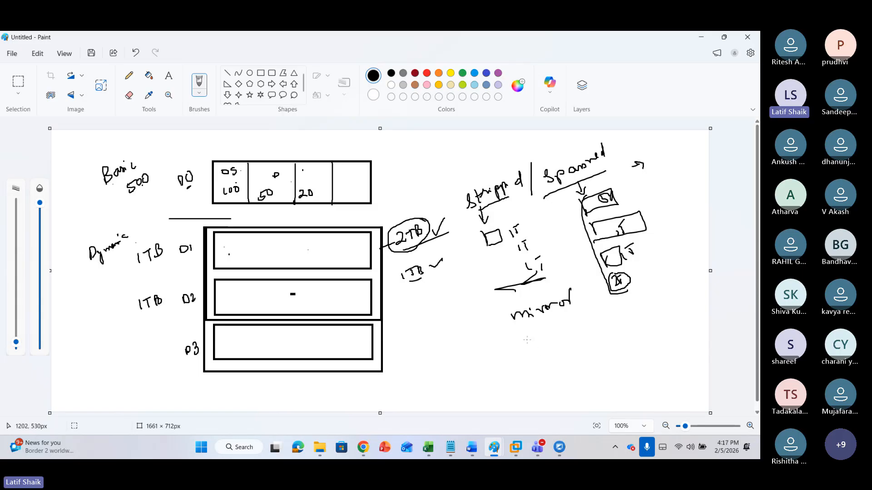
Write RAID5 & 6 and 10 50 below mirror, underlining the numbers
drag(527, 337, 528, 349)
drag(528, 338, 540, 344)
mouse_move(541, 343)
mouse_down()
mouse_move(545, 334)
mouse_move(559, 342)
mouse_up()
drag(563, 336, 582, 335)
drag(576, 324, 613, 323)
drag(577, 349, 580, 357)
drag(587, 351, 622, 344)
drag(578, 373, 617, 355)
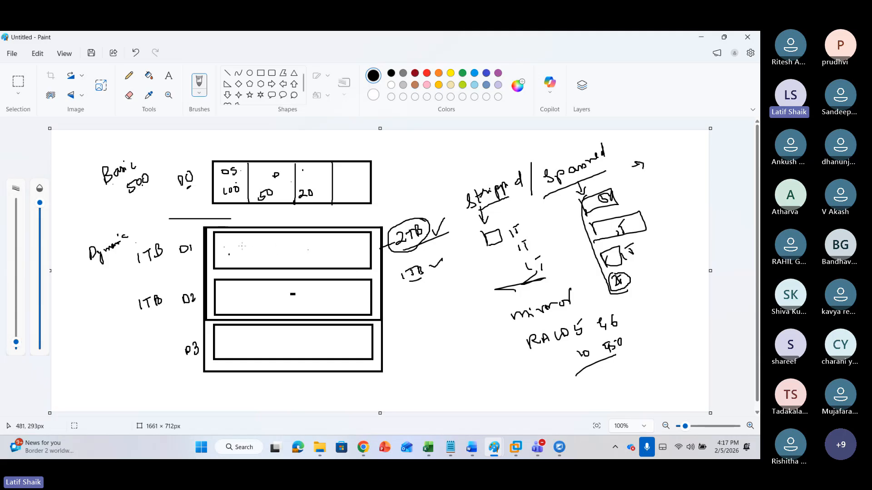
Draw arrows from D1 to Dynamic, from Basic to Dynamic, and between the D1 and D2 boxes
mouse_move(238, 246)
mouse_down()
mouse_move(177, 233)
mouse_move(130, 236)
mouse_up()
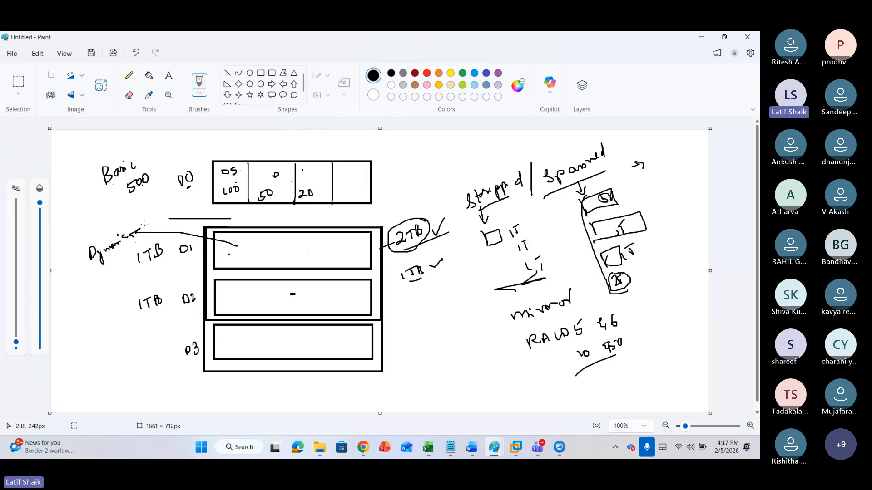
mouse_move(100, 184)
mouse_down()
mouse_move(84, 213)
mouse_move(87, 239)
mouse_move(93, 236)
mouse_up()
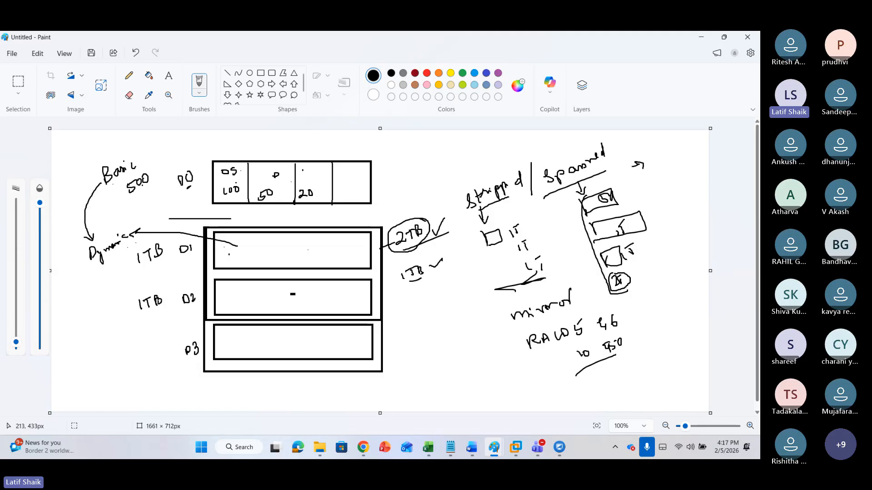
mouse_move(228, 253)
mouse_down()
mouse_move(228, 281)
mouse_move(230, 260)
mouse_up()
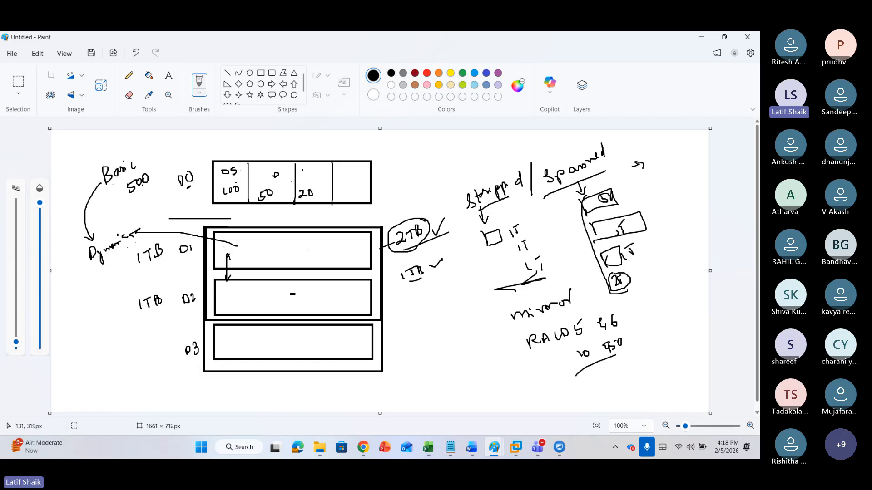
Underline Dynamic, tick the OS partition and write Data inside the D1 box
drag(91, 263, 120, 244)
drag(239, 169, 249, 162)
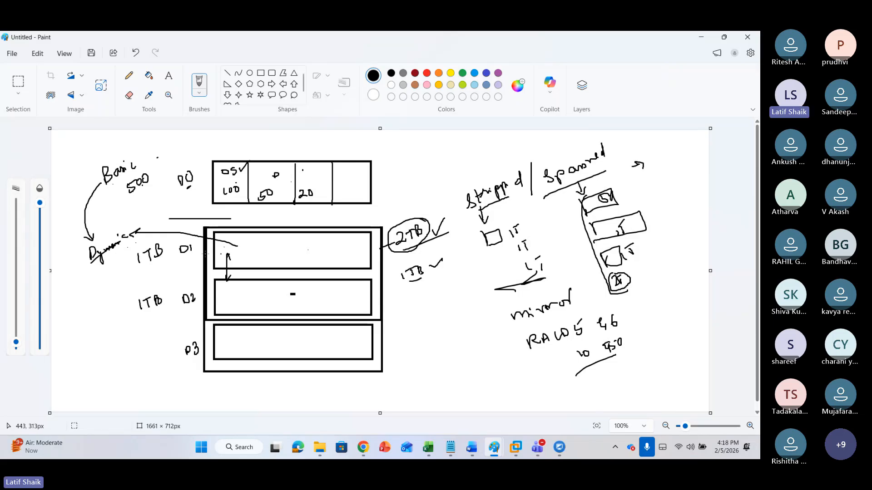
mouse_move(248, 247)
mouse_down()
mouse_move(250, 259)
mouse_move(287, 240)
mouse_move(282, 234)
mouse_up()
drag(260, 257, 295, 238)
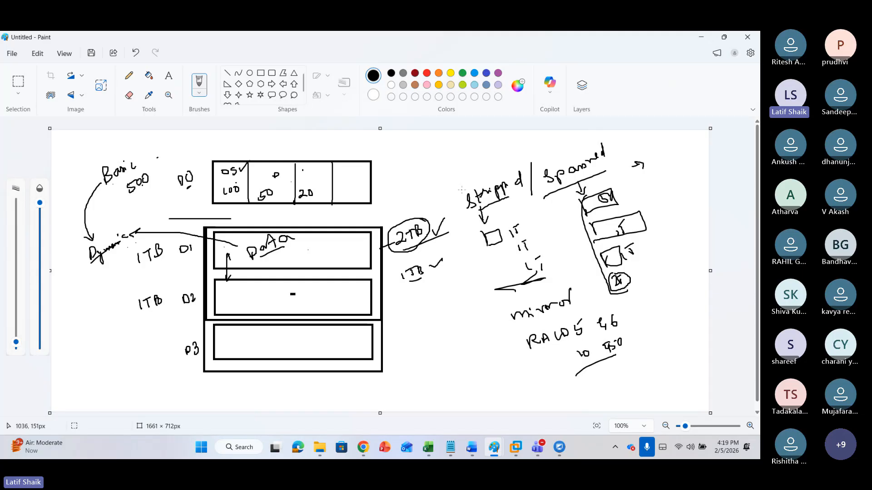
Tick Stripped, Spanned, mirror, RAID5, 6 and 50 in the volume notes
drag(455, 184, 463, 178)
drag(535, 157, 547, 149)
drag(493, 313, 507, 302)
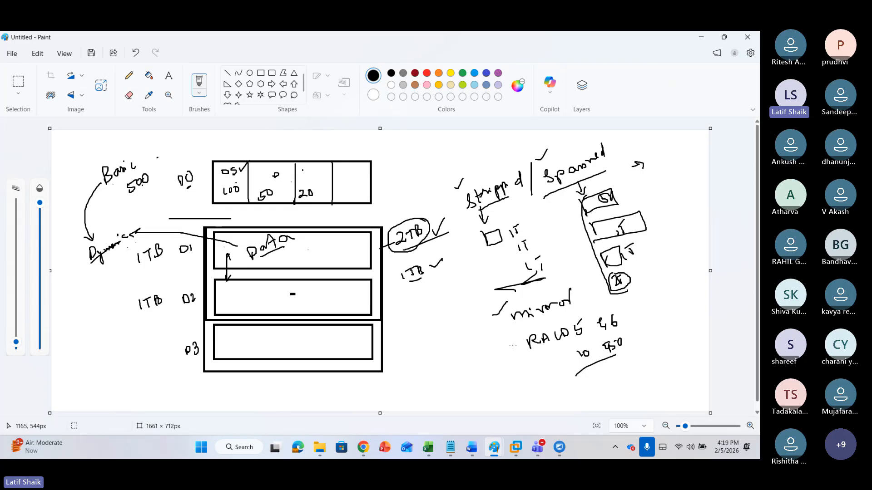
drag(513, 340, 525, 335)
drag(599, 309, 609, 304)
drag(566, 349, 615, 334)
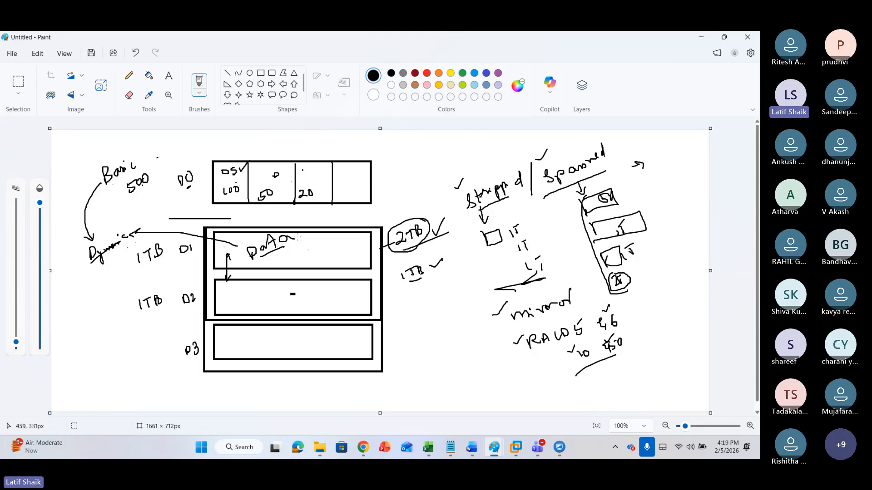
Switch to the storage fundamentals document and select the basic disk description lines
key(alt+Tab)
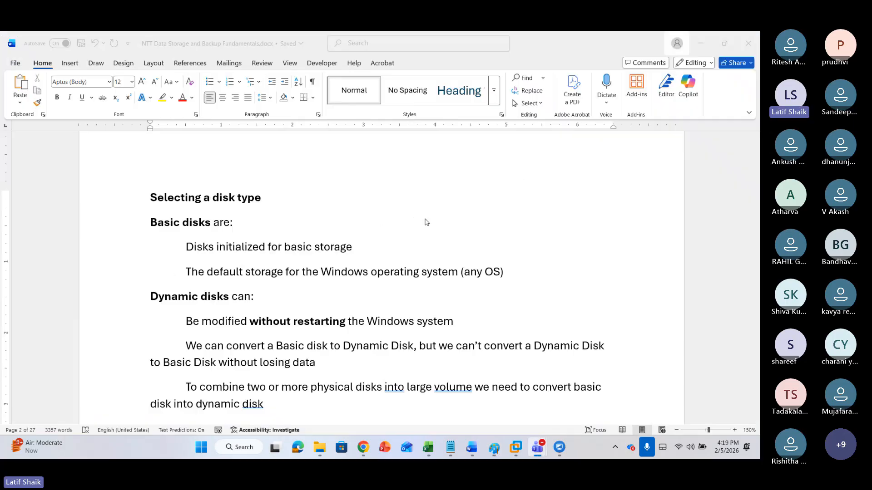
click(250, 293)
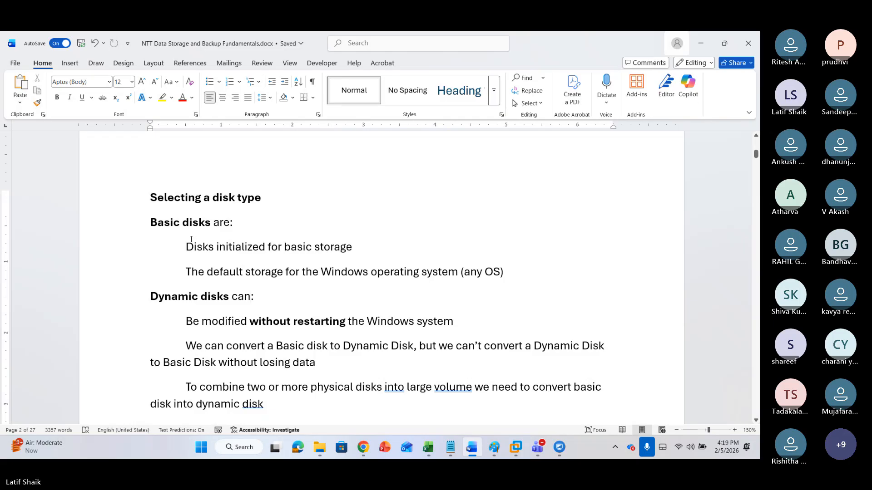
drag(187, 247, 356, 249)
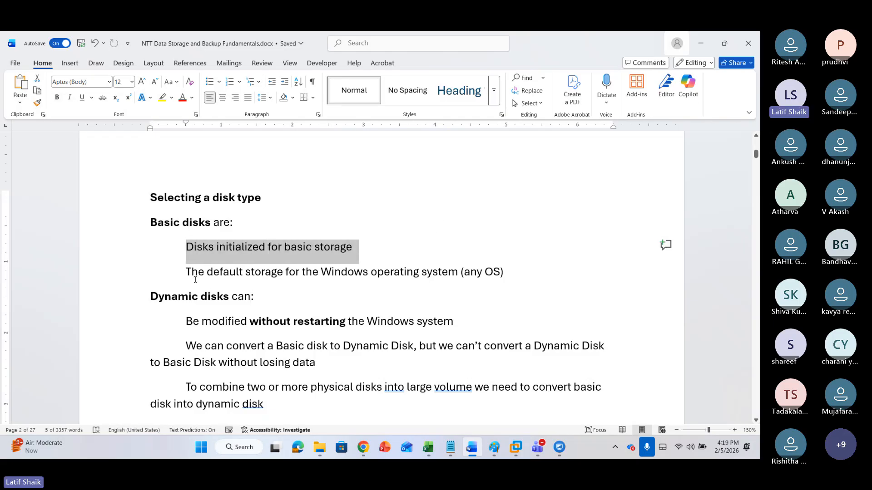
drag(187, 272, 272, 273)
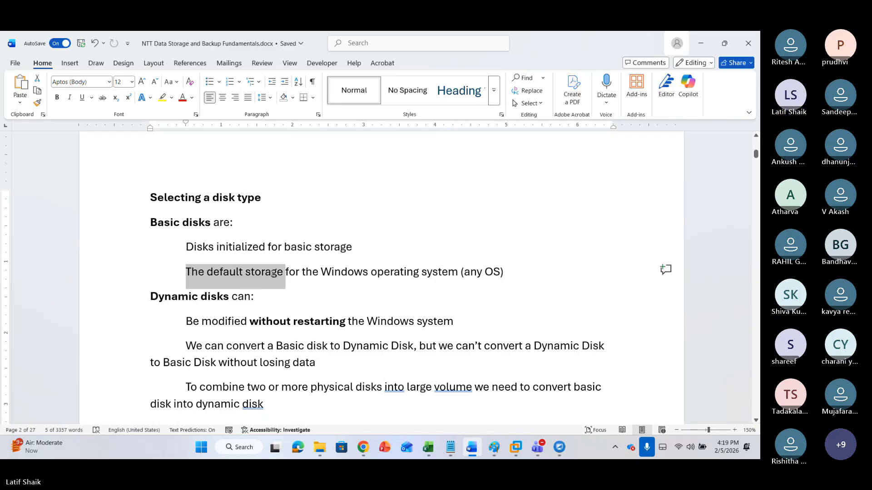
Highlight the dynamic disk lines about modifying without restarting and converting a Basic disk to Dynamic Disk
click(287, 296)
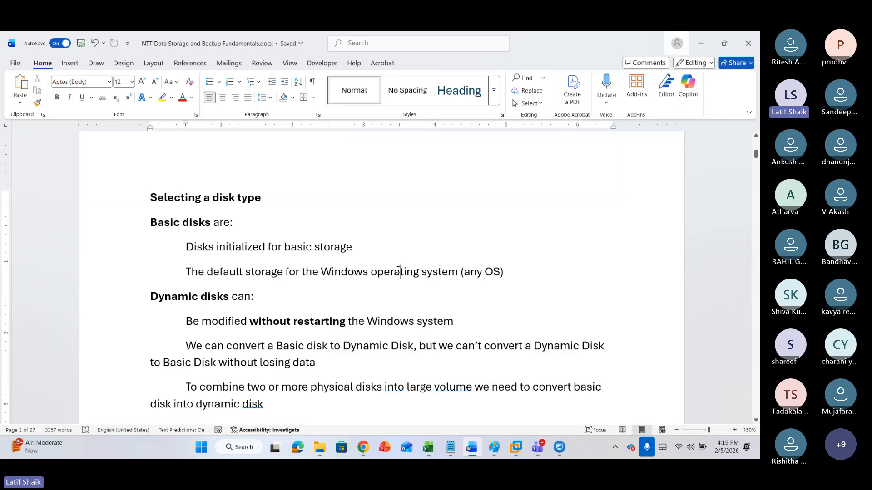
scroll(325, 285, down, 3)
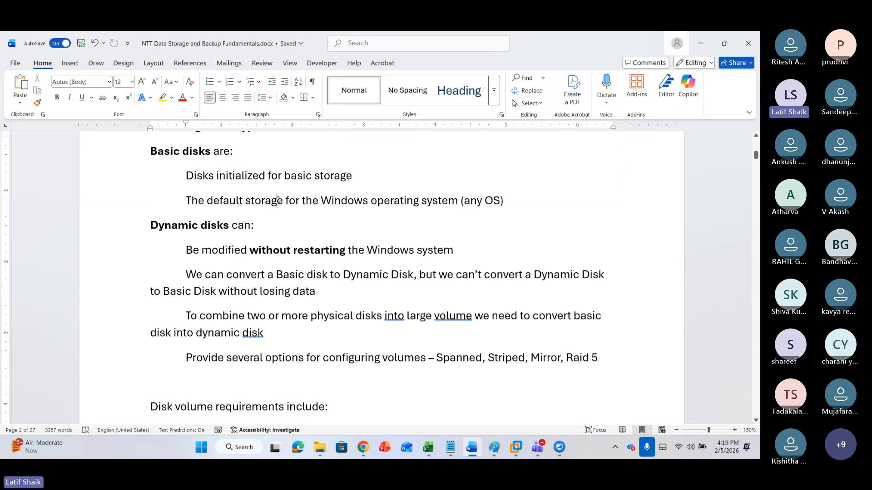
click(271, 225)
drag(187, 250, 460, 253)
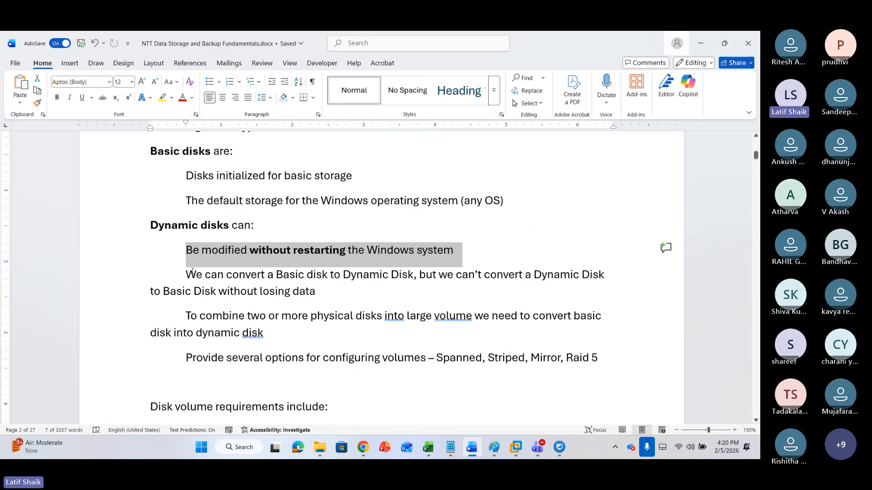
drag(186, 275, 414, 275)
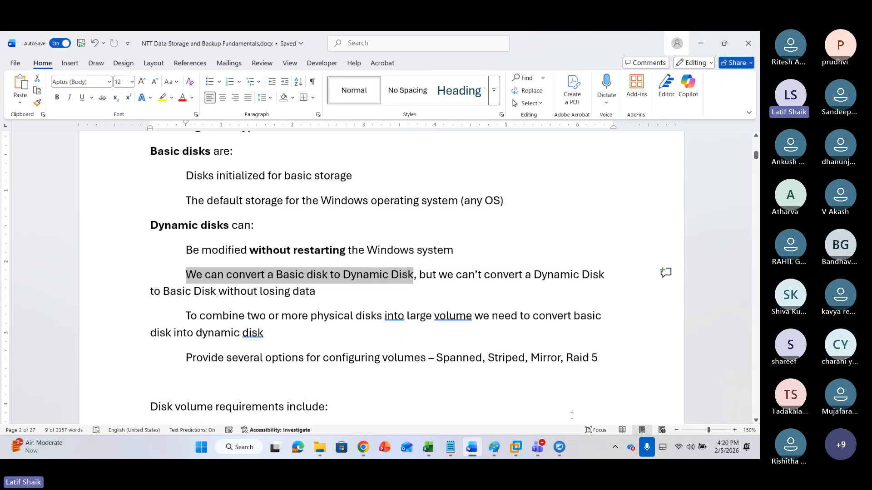
Switch to the Paint sketch and underline the 50 and 20 partition sizes in the D0 box
click(494, 447)
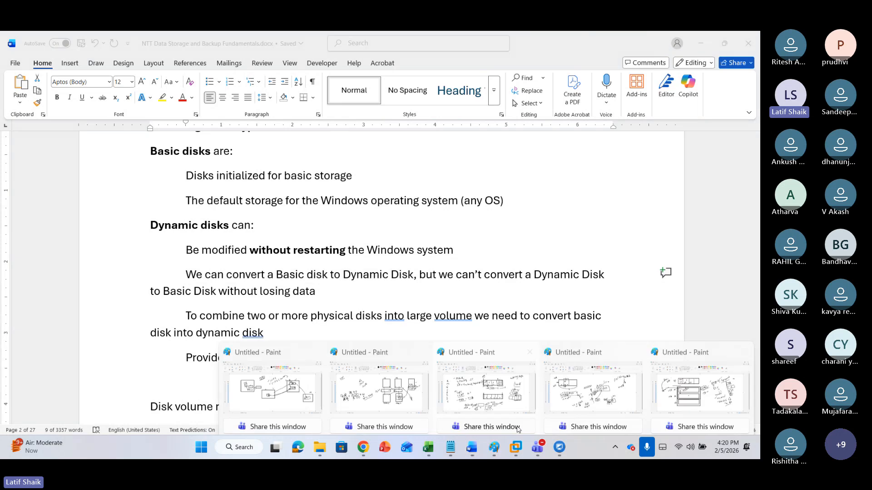
click(698, 389)
mouse_move(138, 227)
mouse_down()
mouse_move(162, 184)
mouse_move(173, 205)
mouse_up()
drag(173, 195, 165, 205)
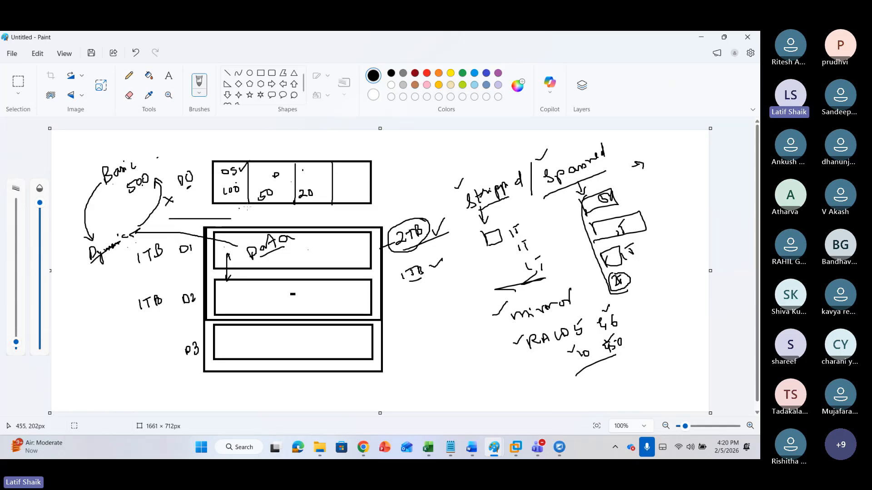
click(369, 289)
drag(227, 197, 321, 198)
Sketch dividing lines and labels inside the D2 box, then undo all of those strokes
drag(249, 280, 249, 314)
drag(289, 282, 294, 314)
drag(312, 285, 318, 318)
drag(241, 298, 337, 308)
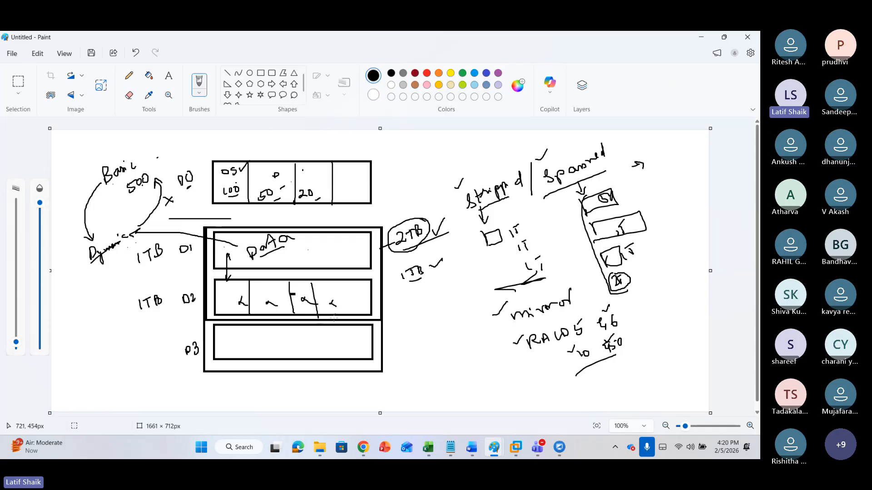
drag(209, 267, 193, 270)
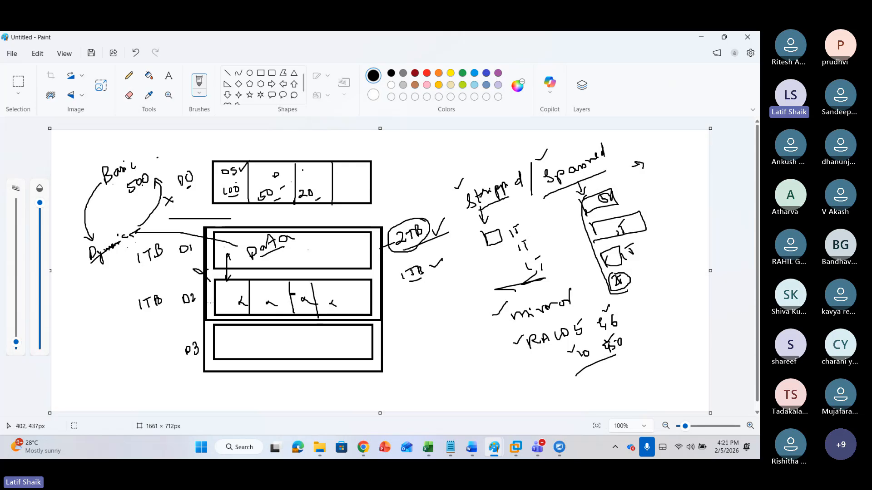
drag(221, 292, 186, 282)
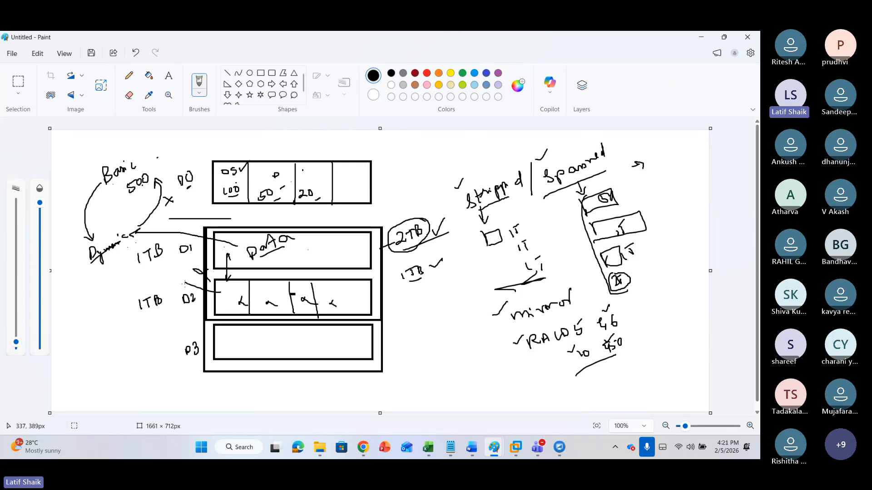
key(ctrl+z)
key(ctrl+z)
key(ctrl+z)
key(ctrl+z)
key(ctrl+z)
key(ctrl+z)
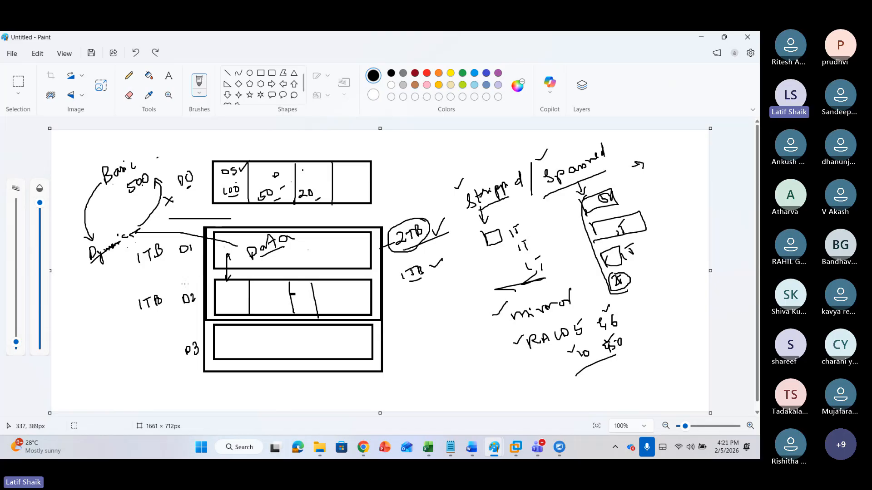
key(ctrl+z)
key(ctrl+z)
key(ctrl+z)
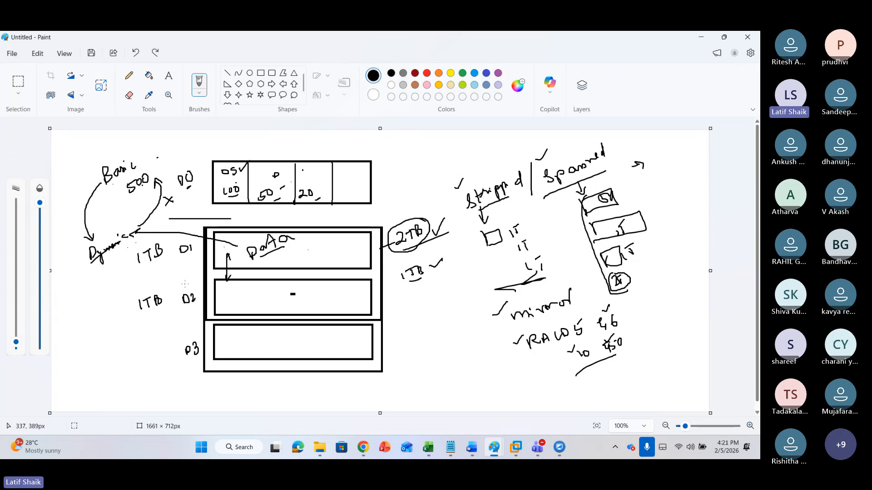
Return to the document and highlight the lines on not converting back without data loss and combining disks
click(724, 37)
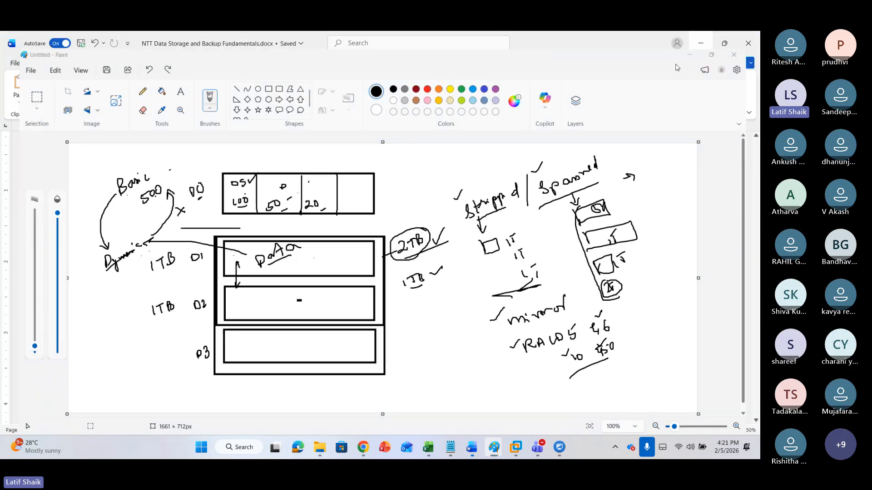
click(690, 55)
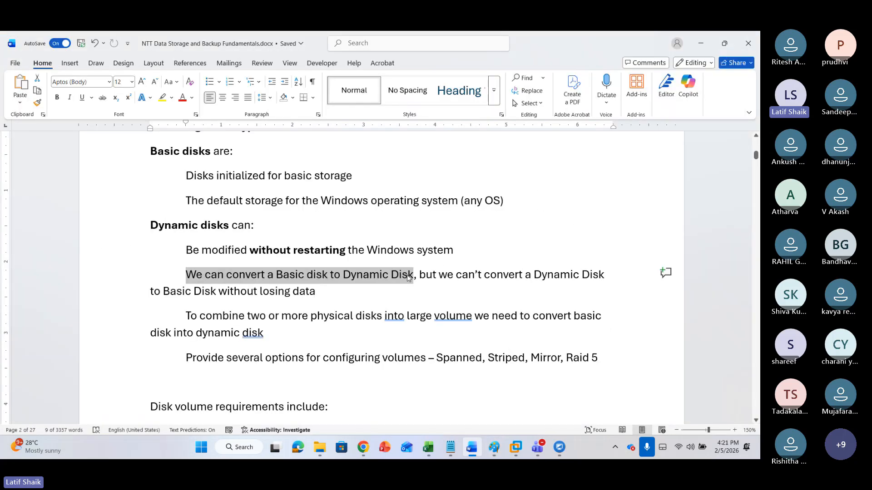
click(409, 278)
drag(419, 276, 581, 277)
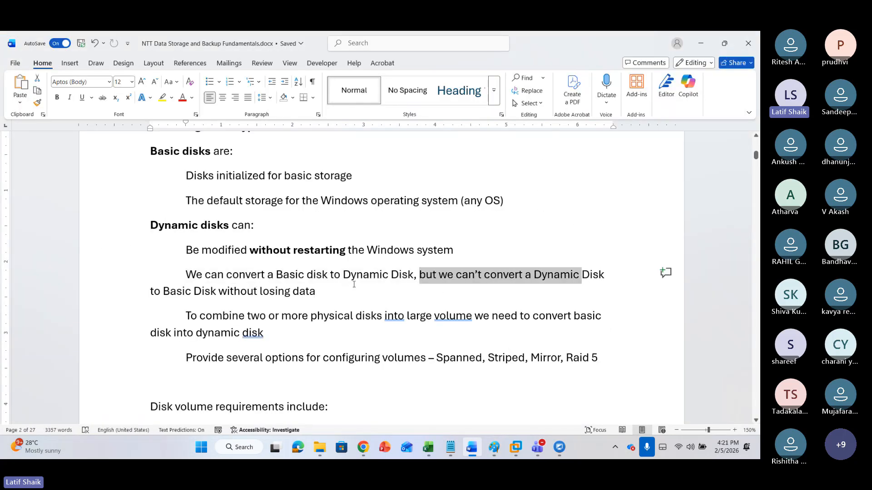
drag(218, 292, 326, 290)
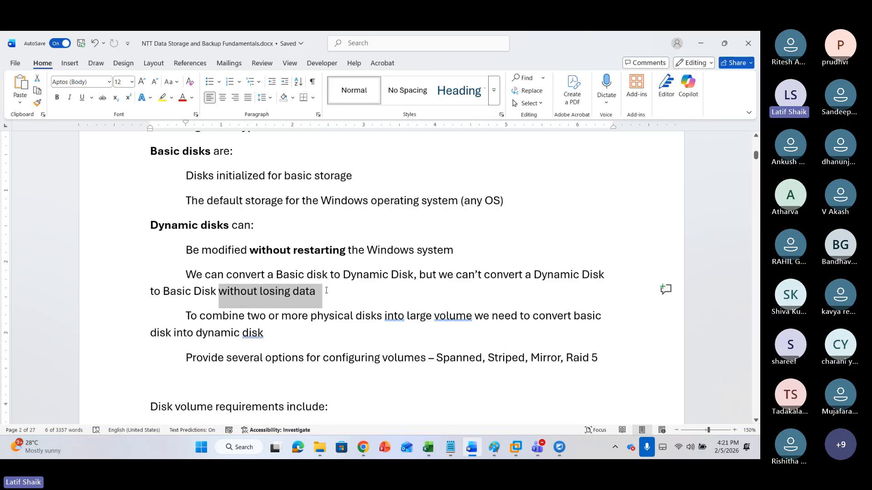
click(326, 290)
scroll(273, 281, down, 1)
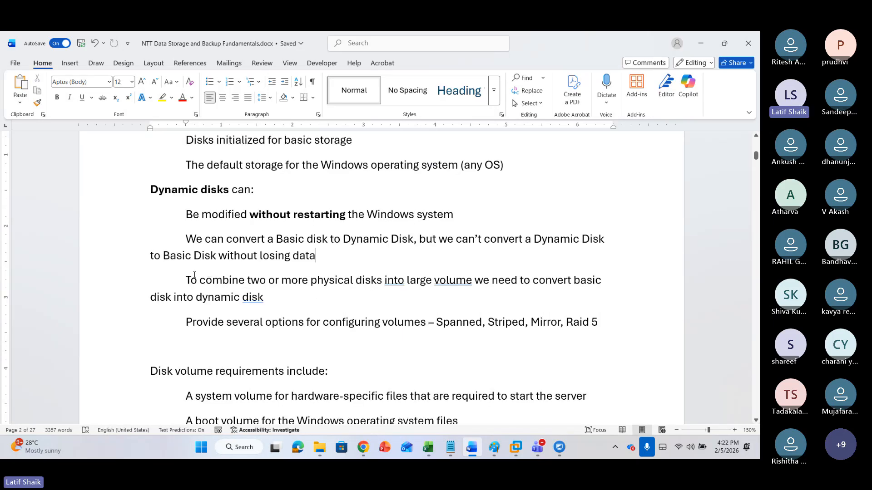
drag(183, 277, 282, 301)
click(282, 301)
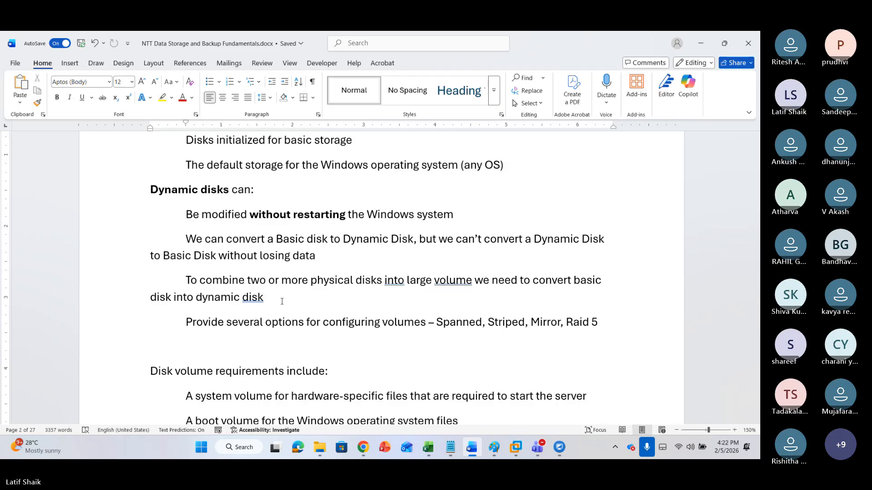
Highlight the system volume and boot volume requirement lines, then scroll through the file system section
scroll(296, 309, down, 3)
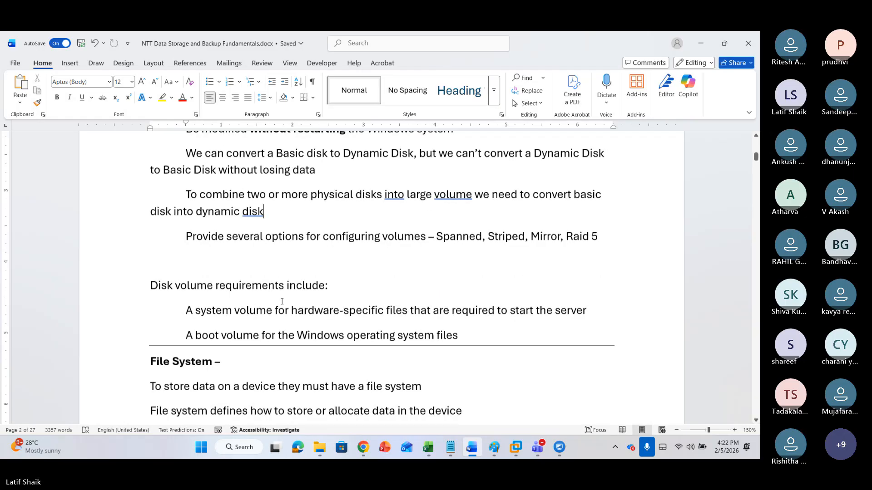
click(341, 261)
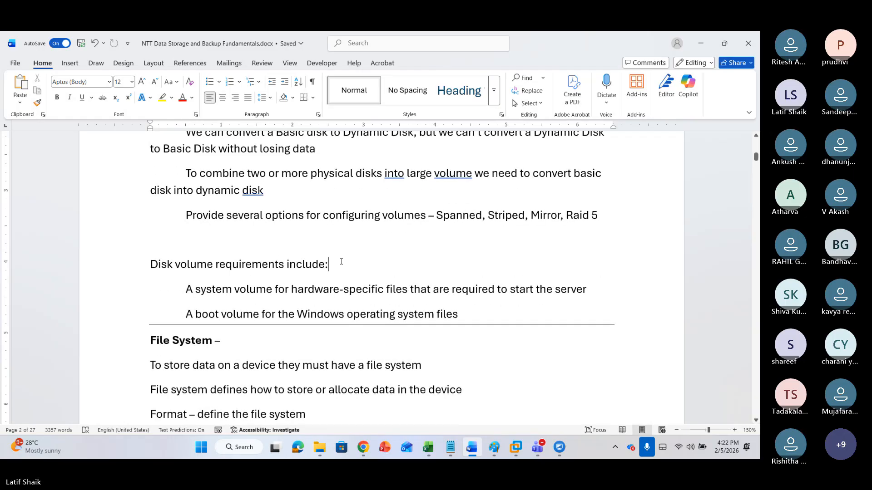
click(190, 289)
drag(189, 290, 552, 289)
click(492, 318)
drag(185, 314, 468, 313)
click(323, 271)
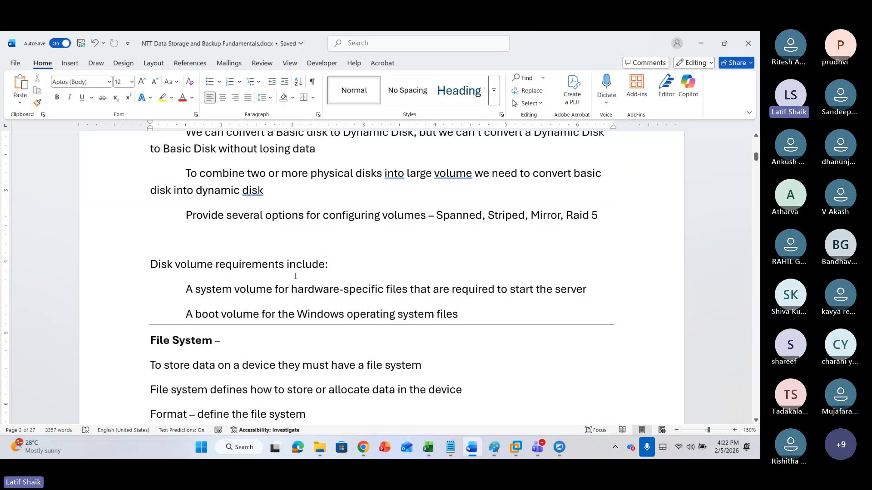
scroll(358, 276, up, 1)
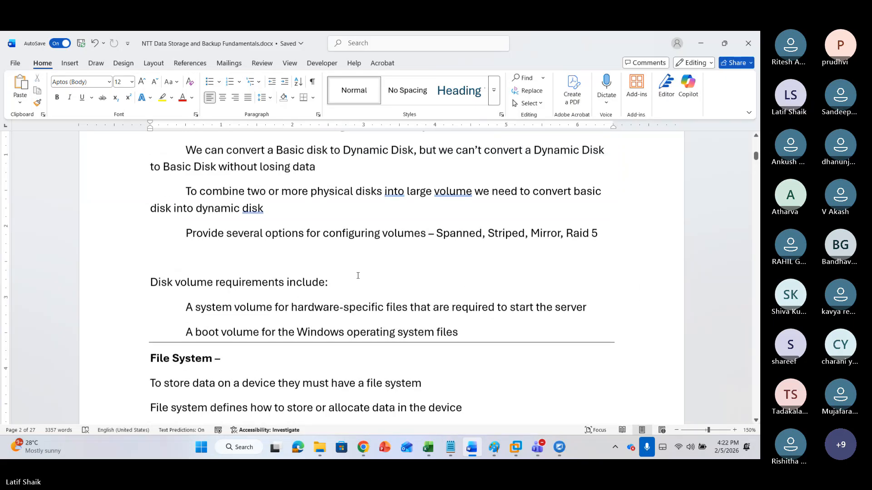
scroll(248, 271, up, 3)
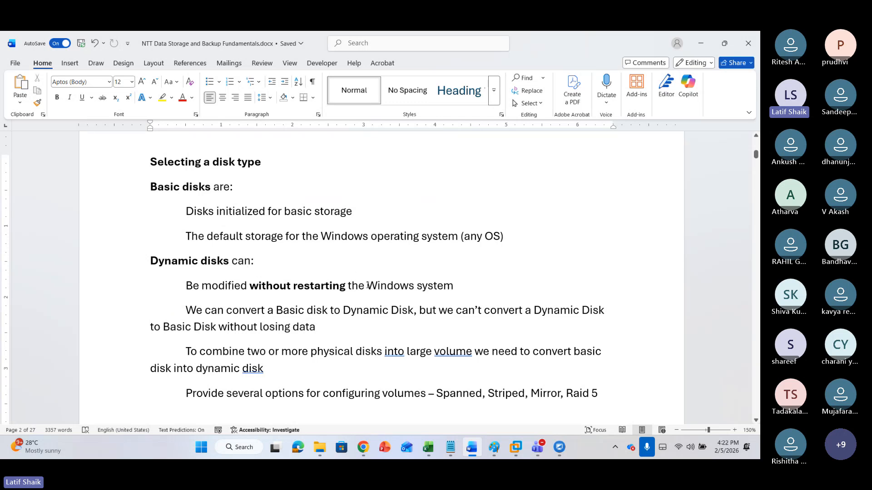
scroll(358, 275, down, 15)
scroll(368, 288, down, 10)
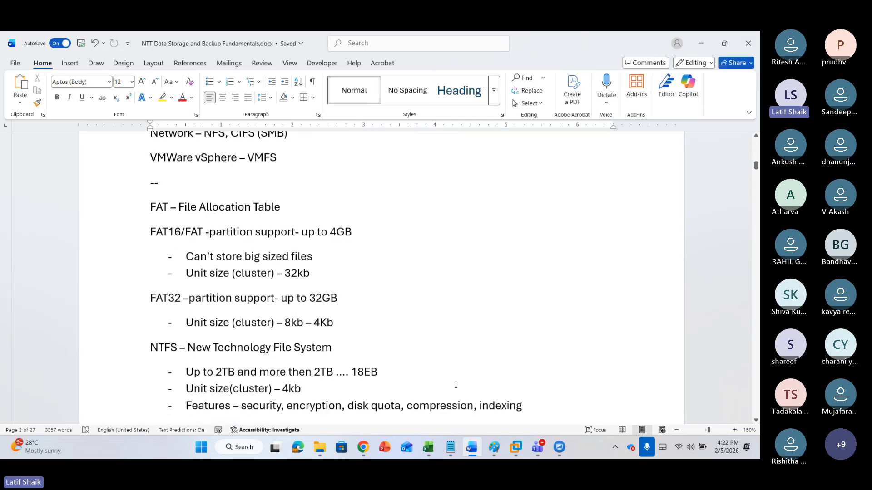
Switch to the remote desktop session showing the Windows Server 2025 virtual machine
click(516, 448)
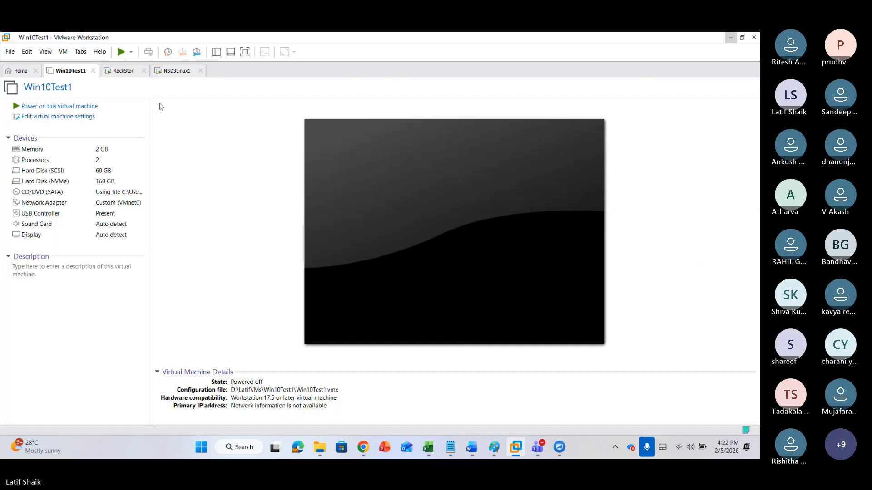
click(731, 41)
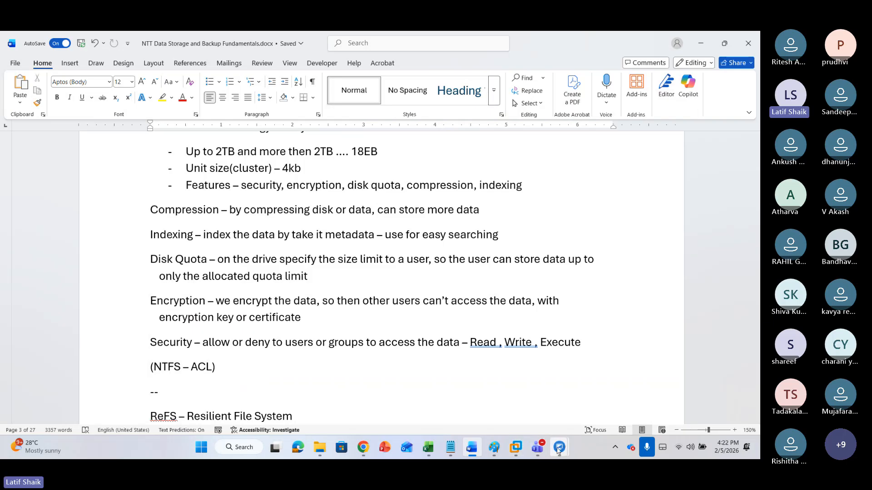
mouse_move(565, 449)
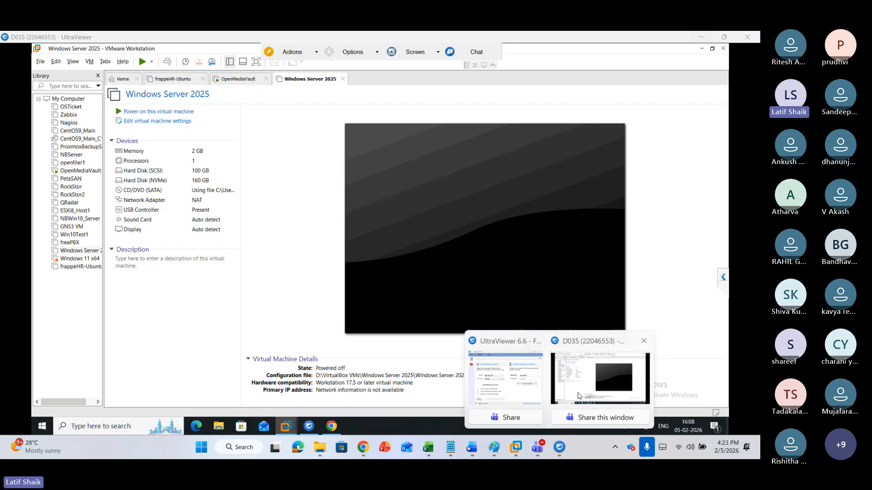
click(600, 391)
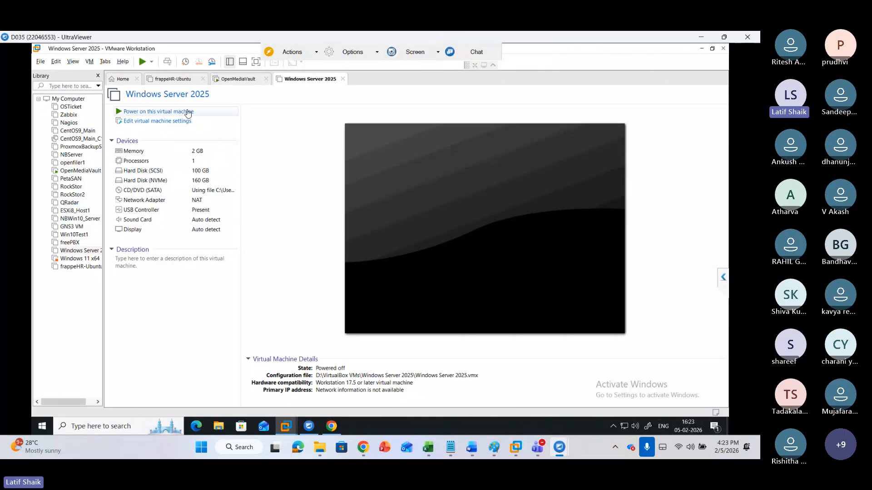
Try to power on the Windows Server 2025 virtual machine, declining to continue without virtualized Intel VT-x/EPT
click(188, 112)
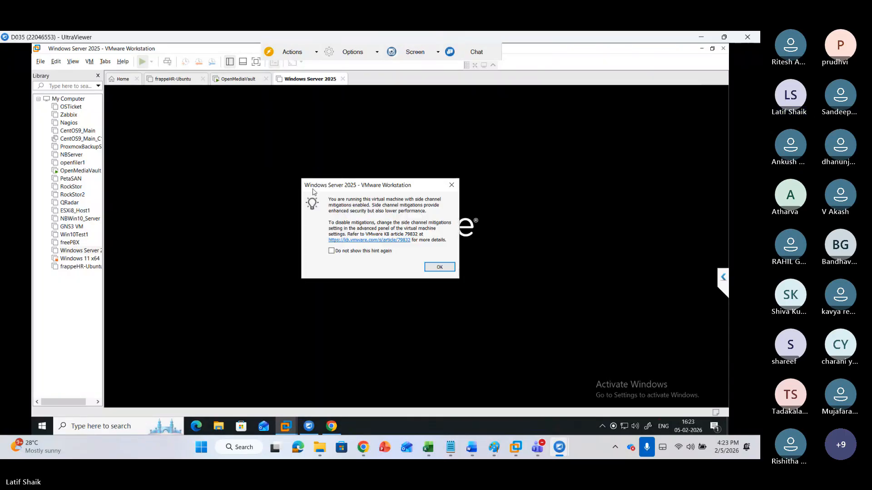
click(452, 185)
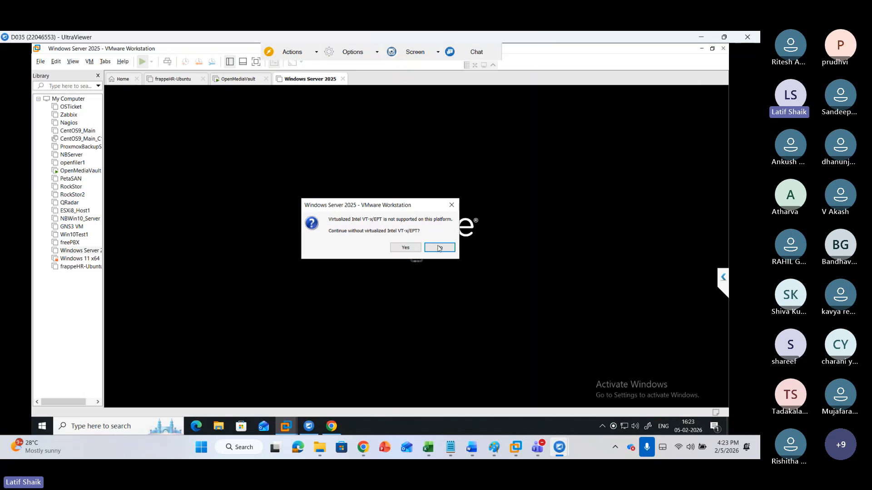
click(438, 249)
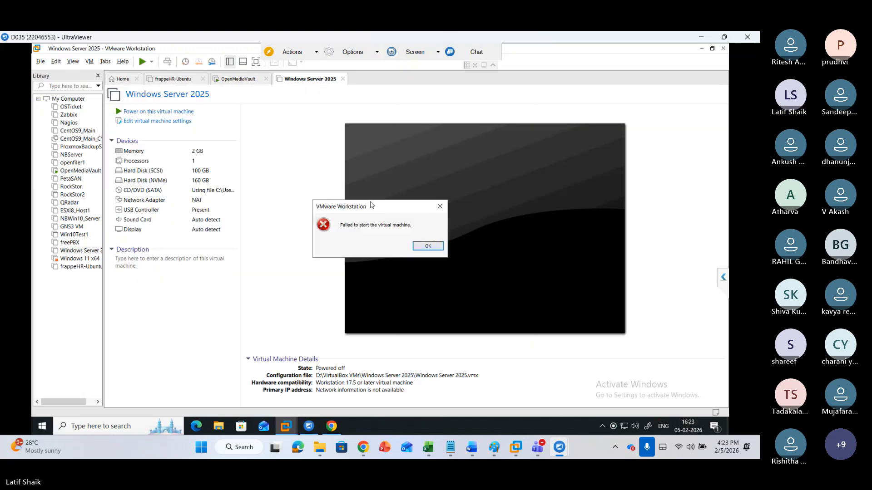
click(424, 245)
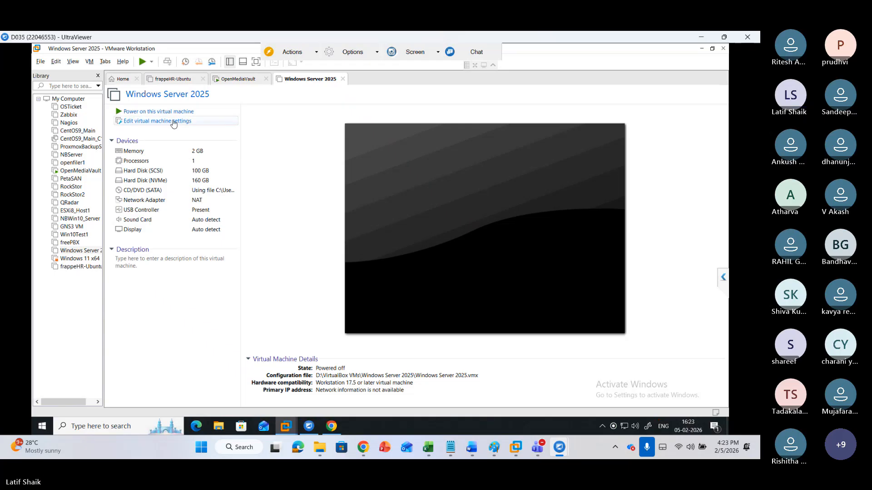
In the VM settings, enable Virtualize Intel VT-x/EPT for processors and Disable side channel mitigations for Hyper-V enabled hosts
click(178, 121)
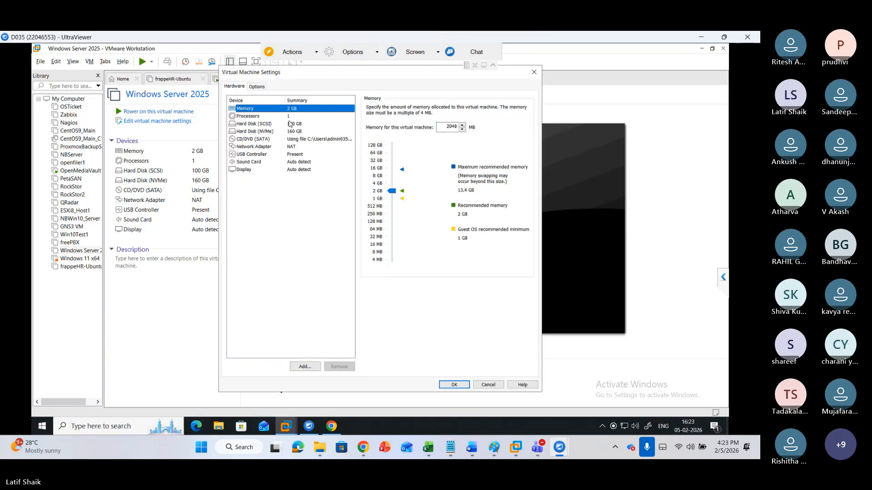
click(289, 117)
click(369, 154)
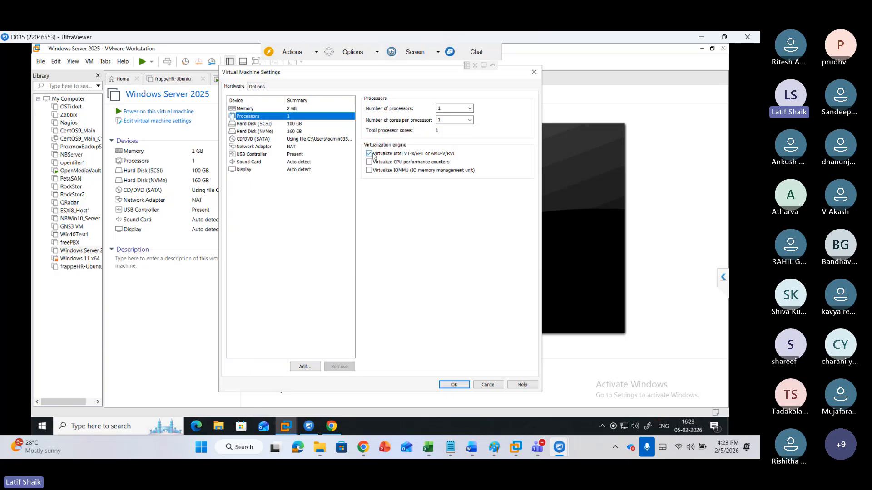
click(255, 88)
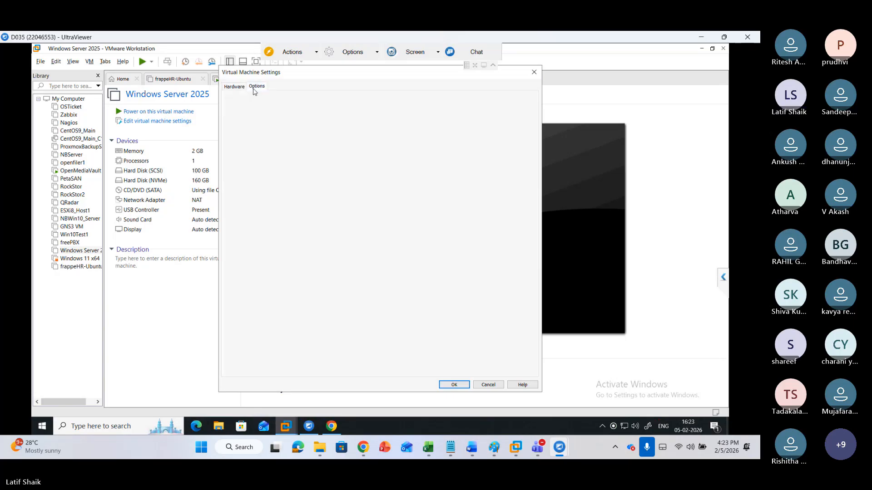
click(271, 193)
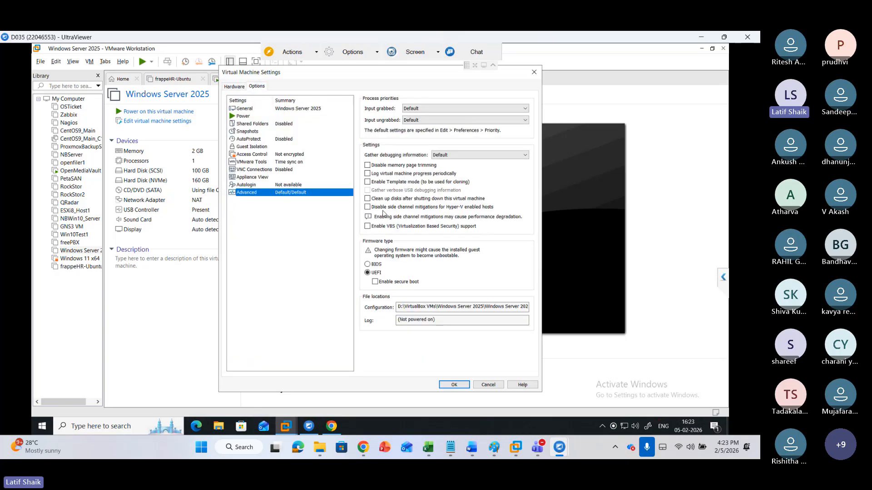
click(416, 208)
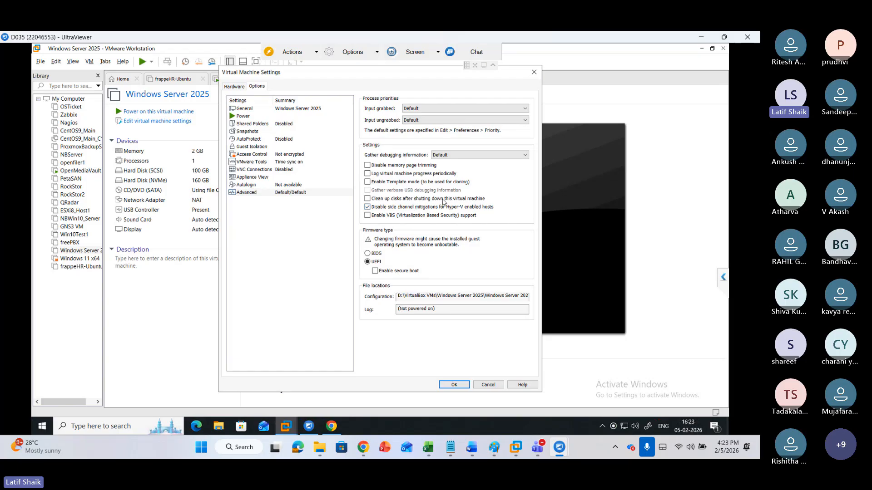
click(445, 385)
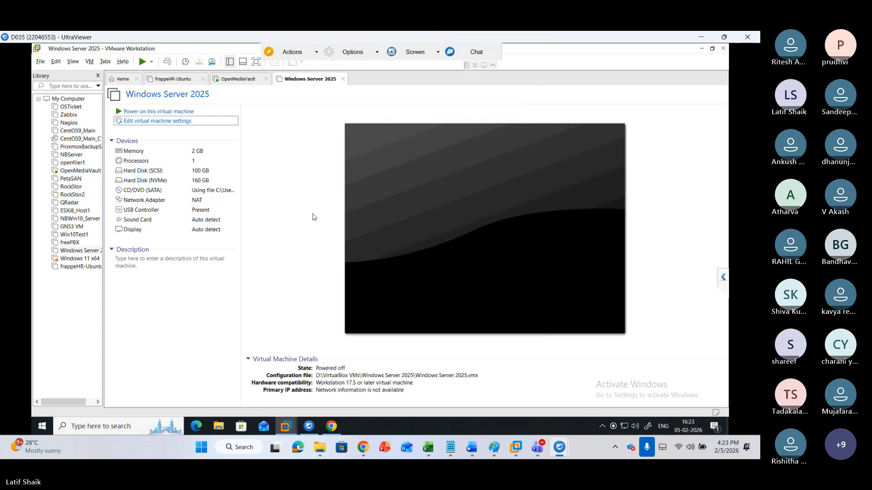
Power on the Windows Server 2025 virtual machine and bring up its sign-in screen
click(185, 115)
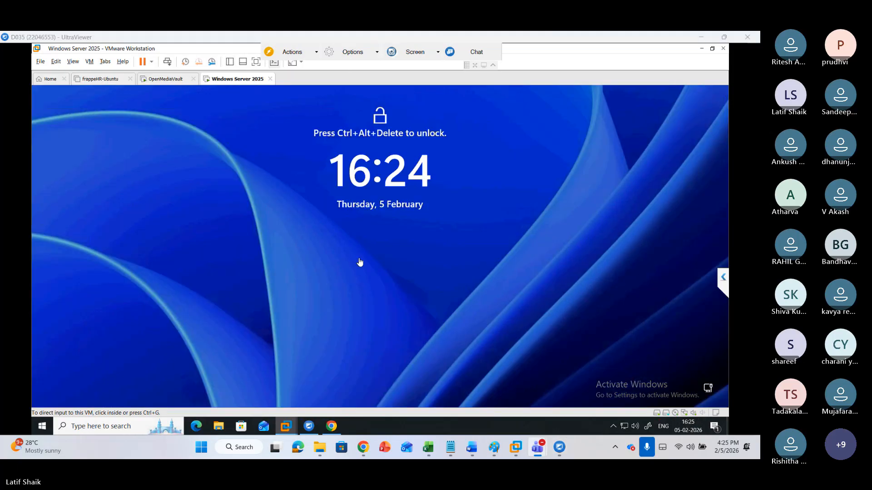
click(367, 283)
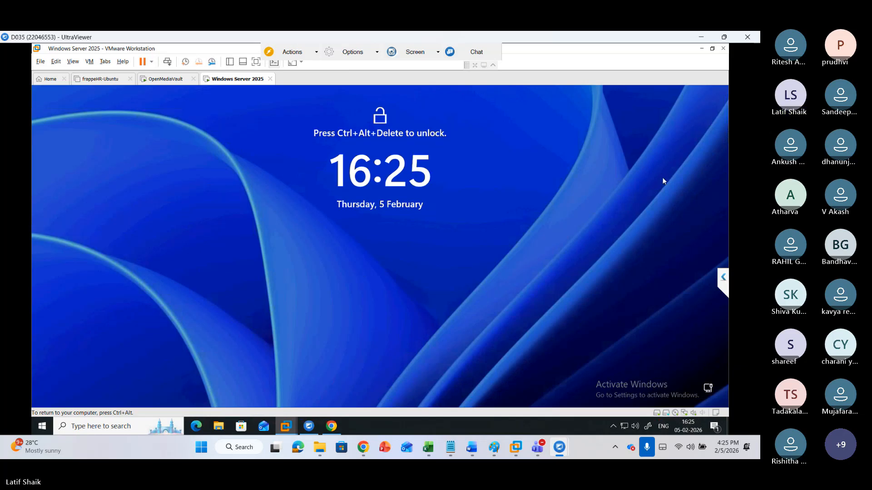
click(662, 207)
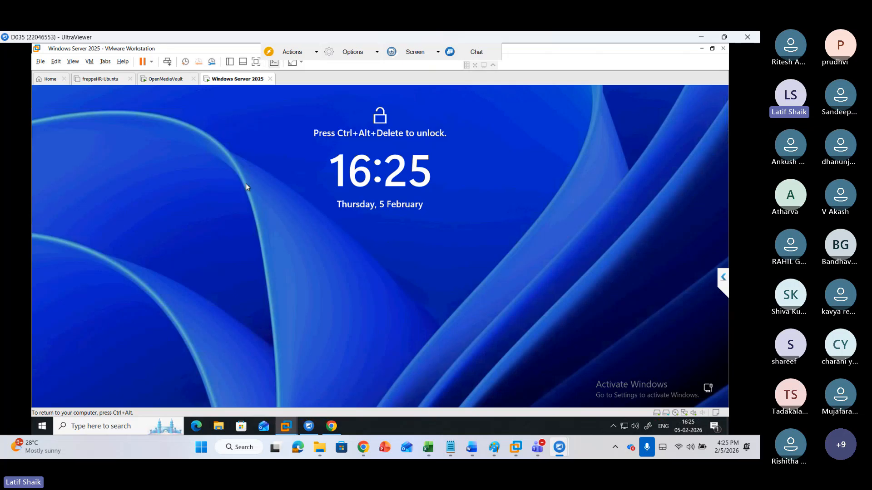
key(ctrl+alt+Insert)
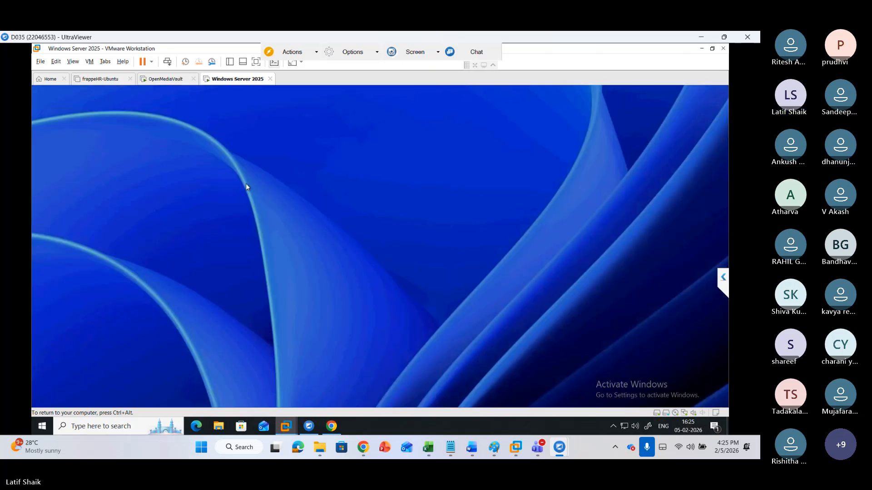
Try signing in to the Administrator account by entering the account password several times
text(*****)
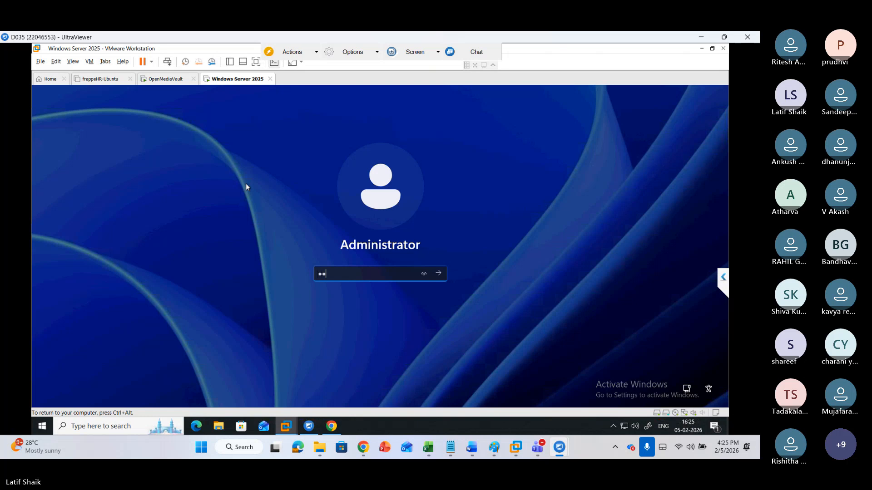
text(****)
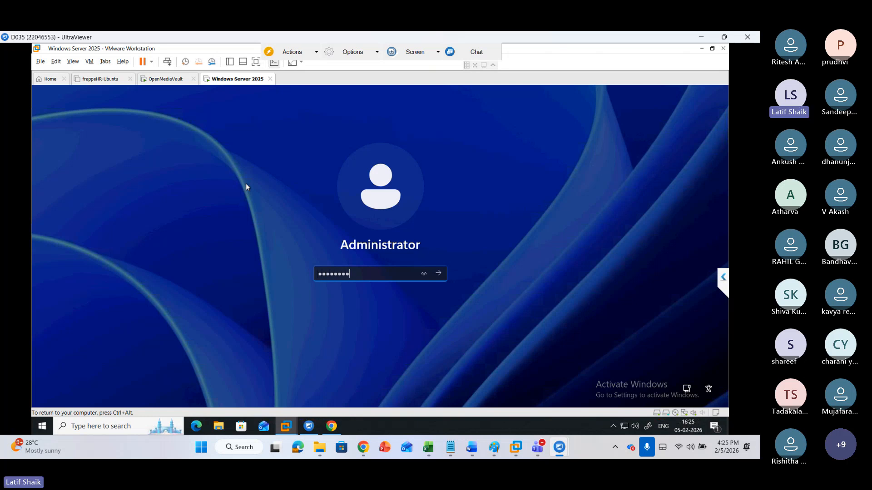
key(Return)
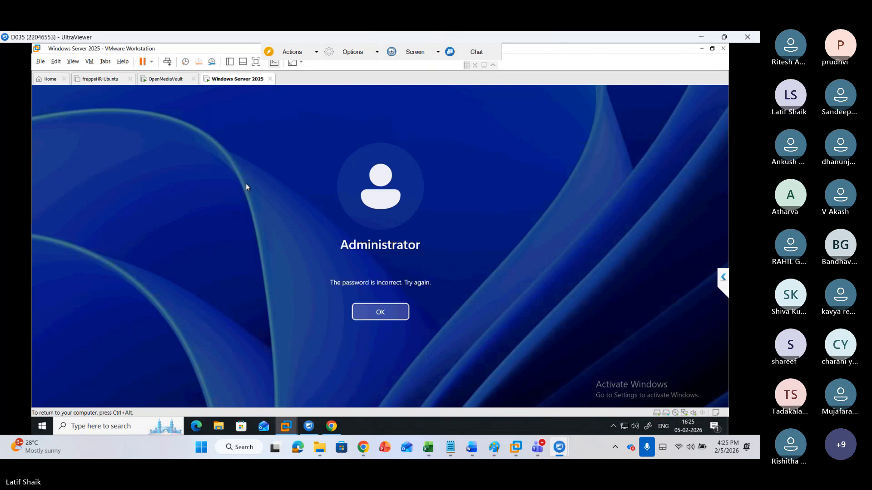
key(Return)
text(*****)
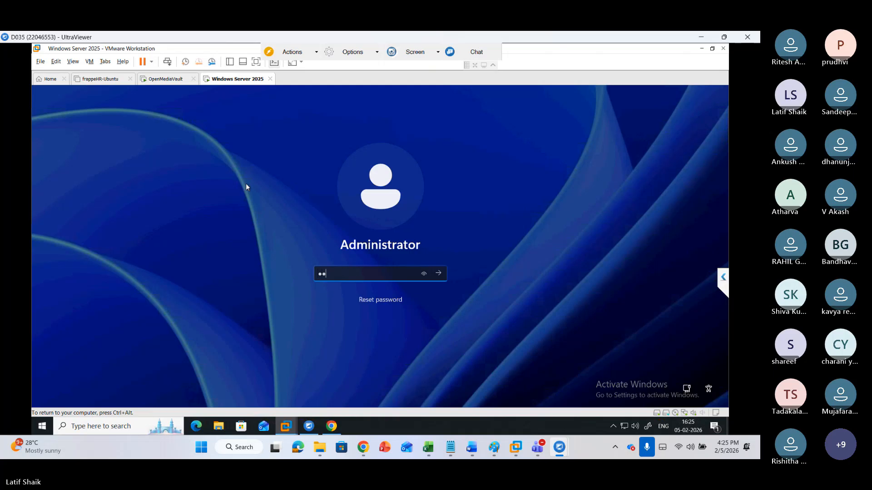
text(****)
key(Return)
key(Return)
text(********)
key(Return)
key(Return)
text(*)
key(BackSpace)
text(********)
Reveal and correct the Administrator password in the sign-in field, then sign in
click(422, 276)
click(423, 276)
drag(325, 274, 354, 275)
click(354, 276)
key(Left)
key(Delete)
key(BackSpace)
key(BackSpace)
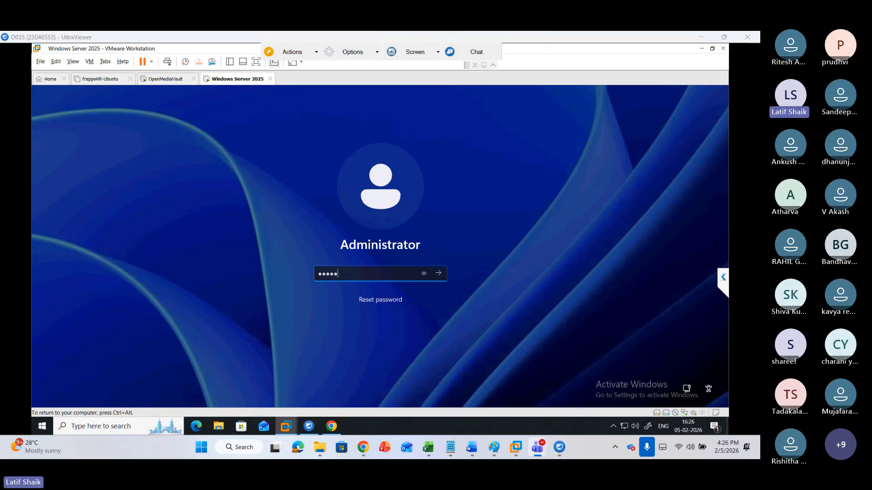
click(350, 273)
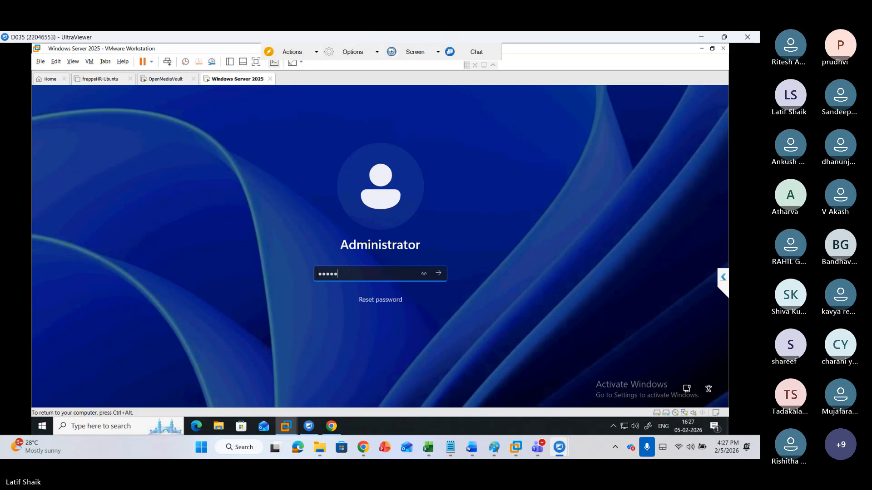
text(*****)
key(Return)
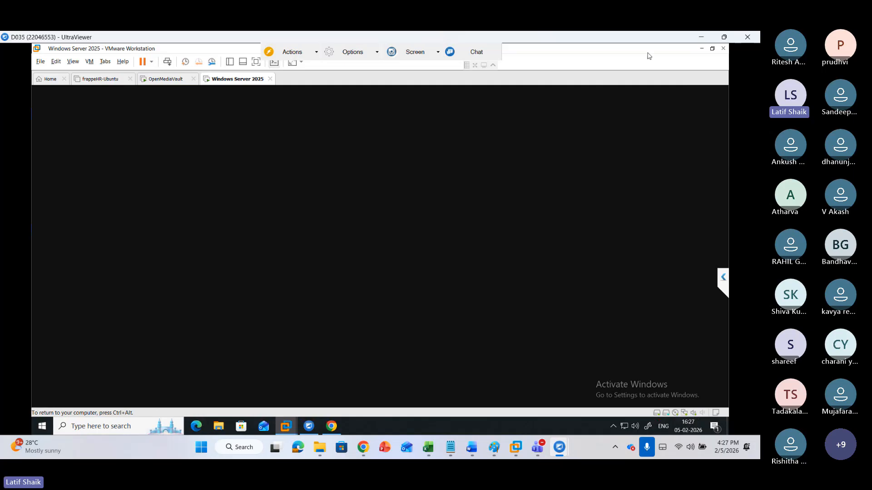
click(702, 49)
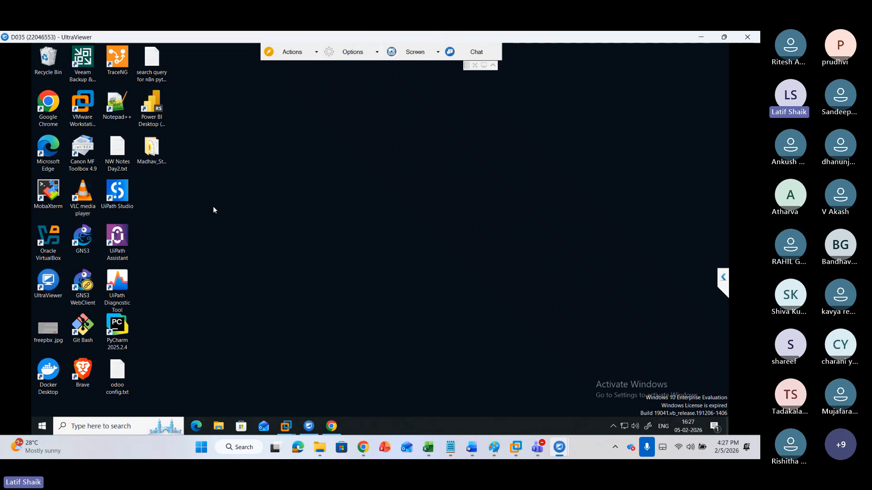
click(86, 82)
click(171, 218)
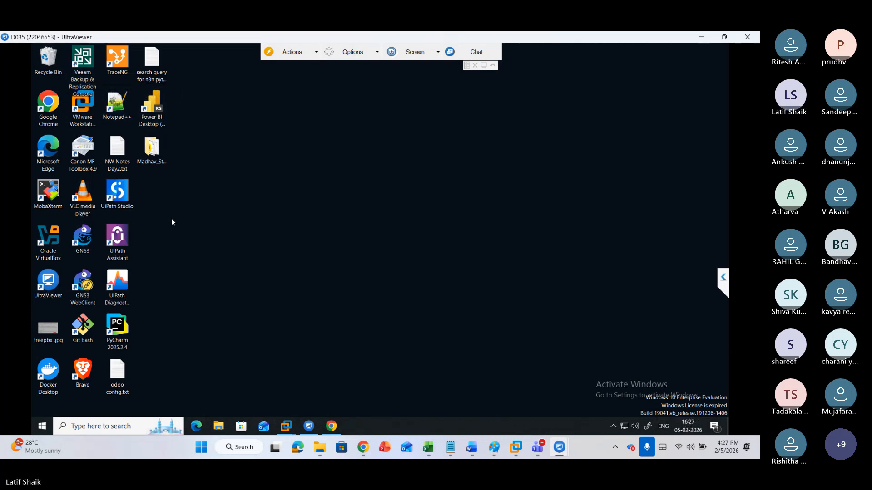
click(158, 147)
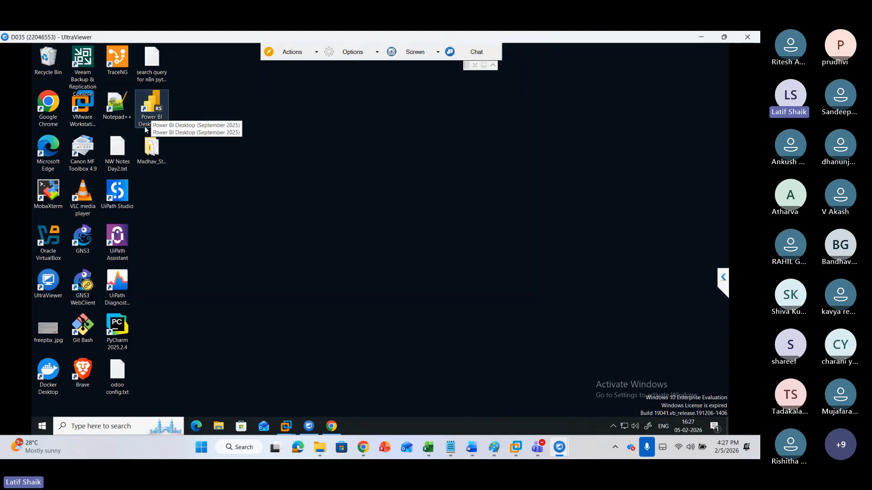
click(117, 249)
click(88, 251)
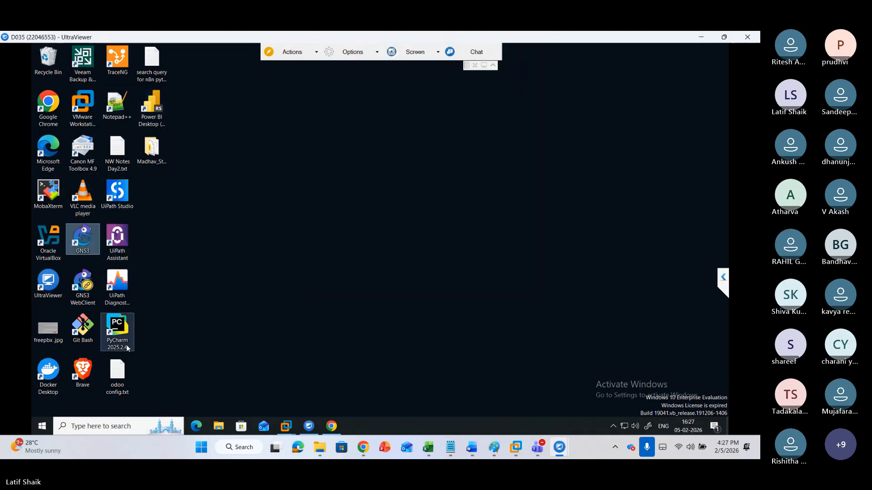
click(44, 382)
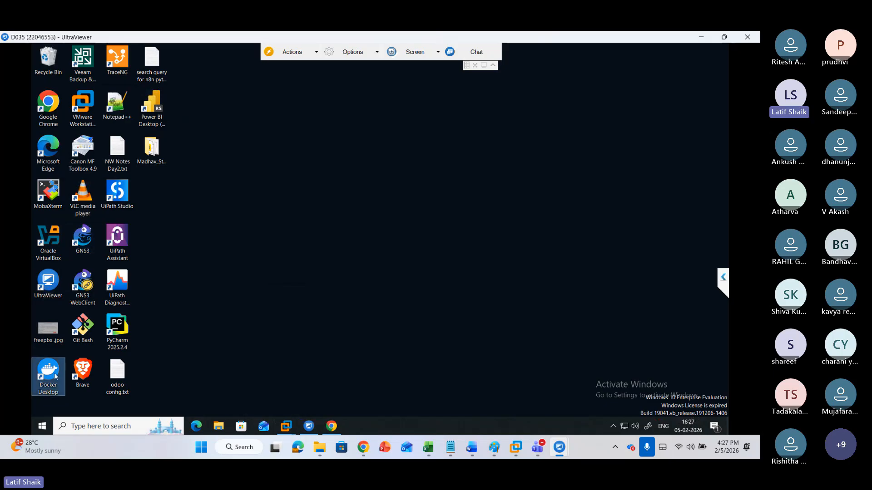
click(117, 329)
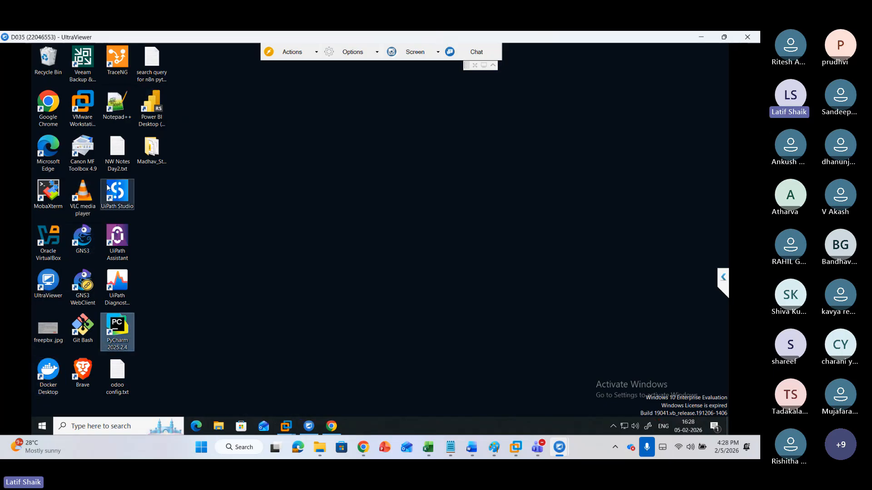
click(55, 248)
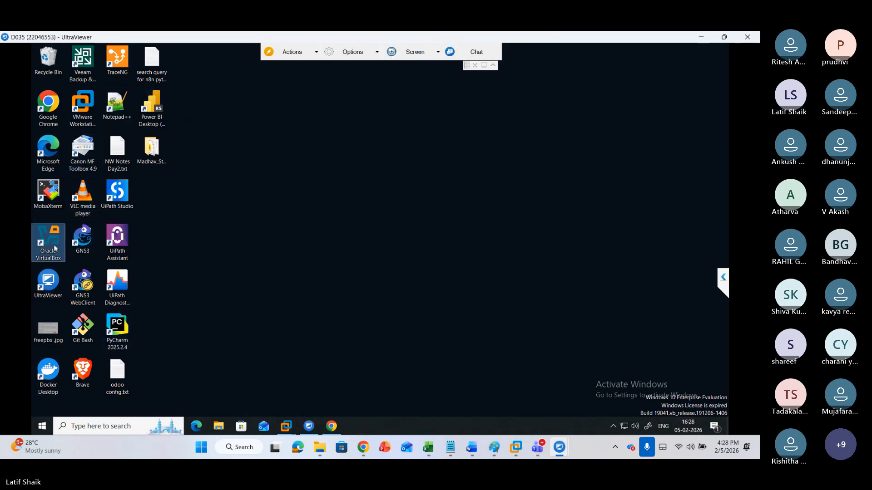
click(117, 240)
click(191, 298)
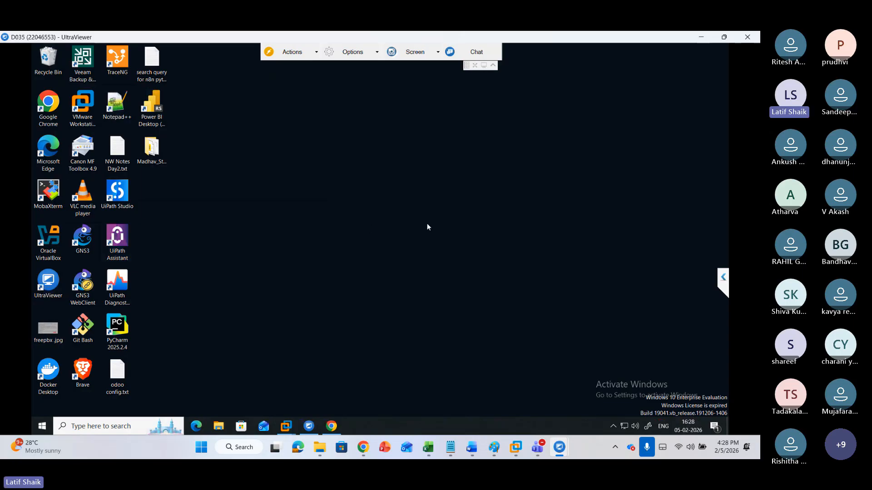
Return to the Windows Server 2025 virtual machine window in VMware Workstation
mouse_move(292, 425)
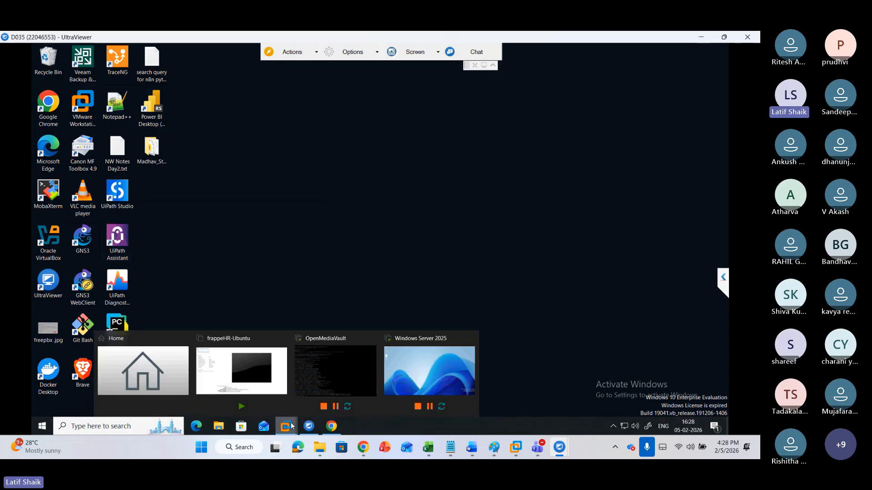
click(340, 360)
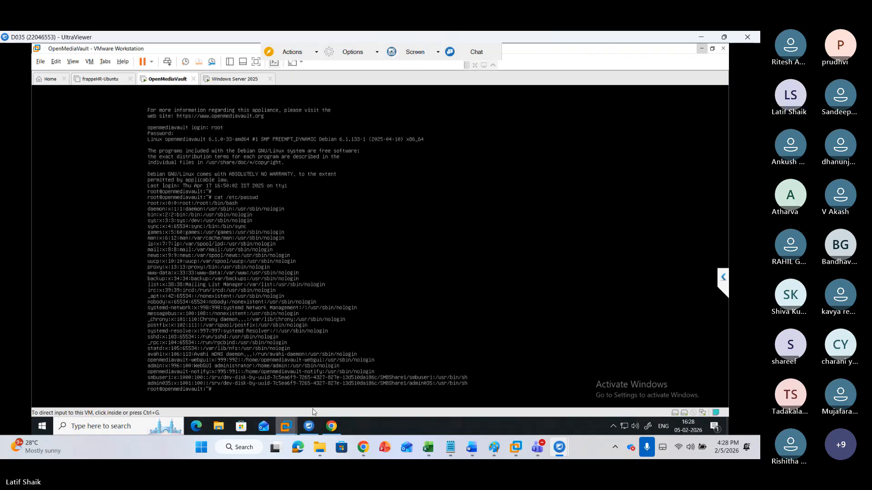
mouse_move(285, 426)
click(416, 384)
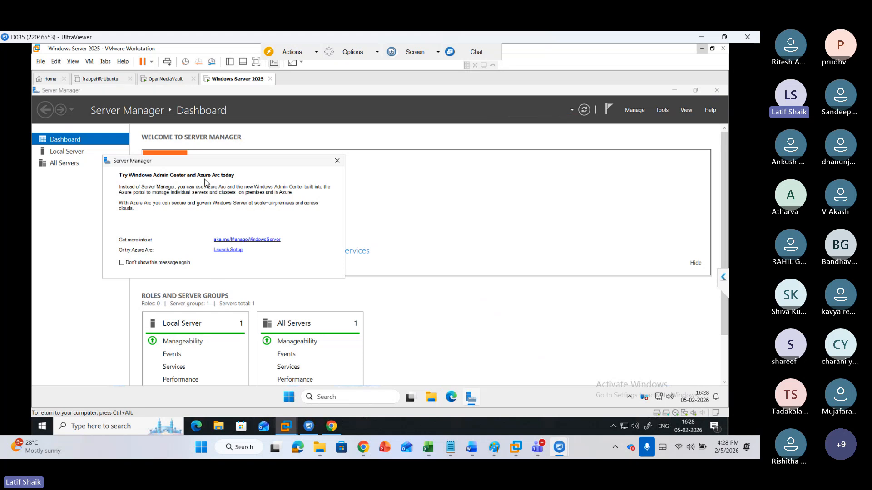
Dismiss the Server Manager Azure Arc prompt and open the Local Server properties page
click(336, 161)
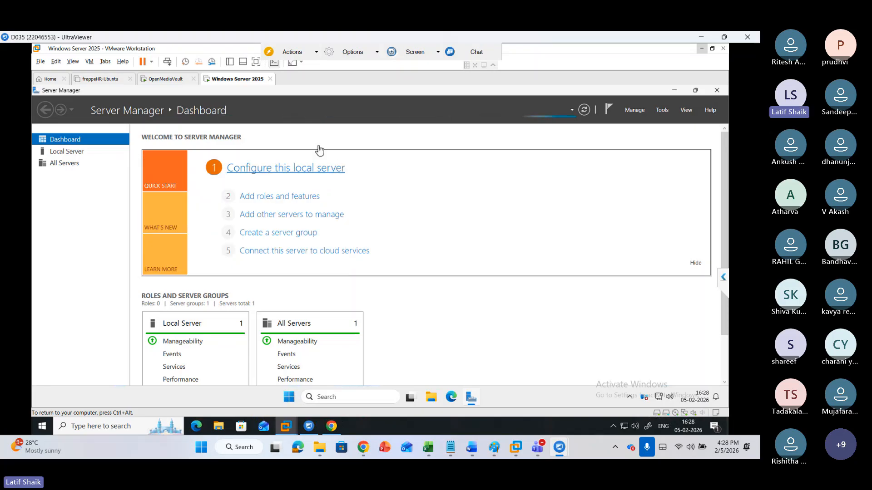
click(82, 153)
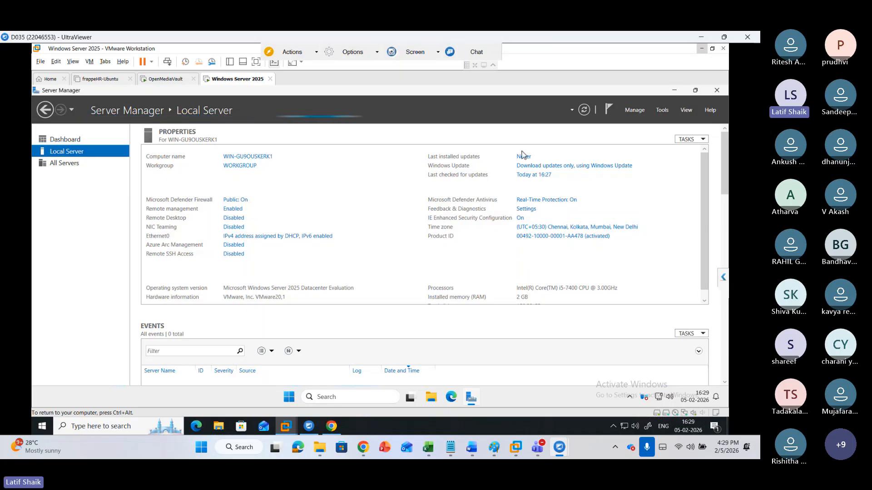
Close Server Manager and open Disk Management by running diskmgmt.msc
click(716, 92)
drag(678, 91, 338, 268)
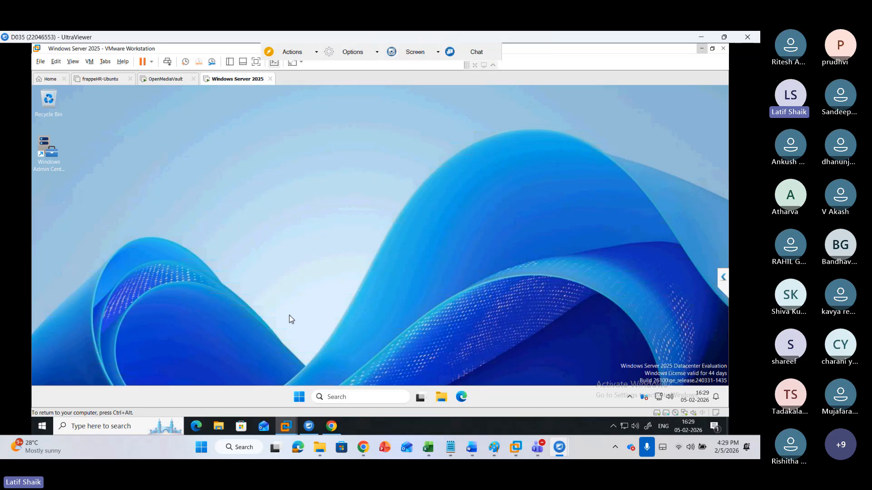
key(super+r)
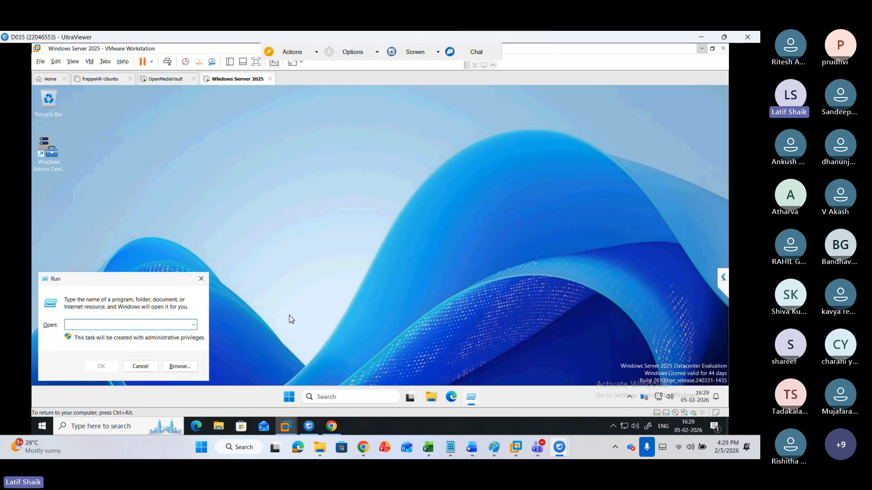
text(diskmgmt.msc)
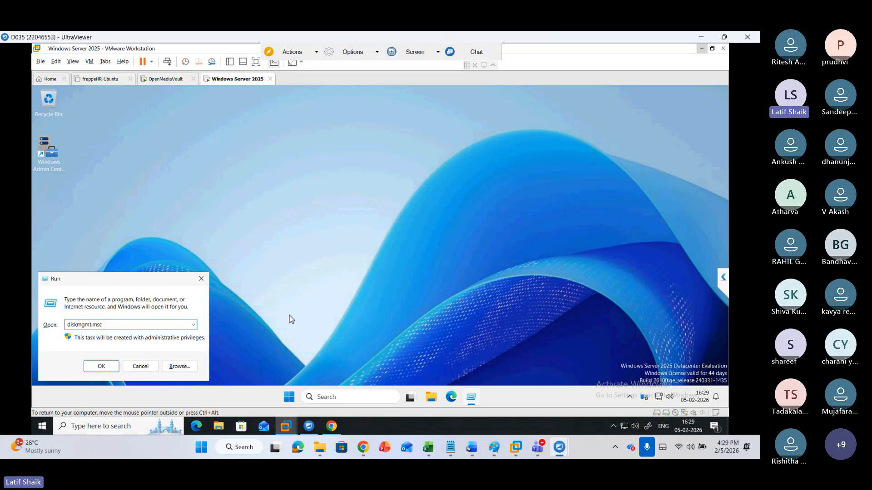
key(Return)
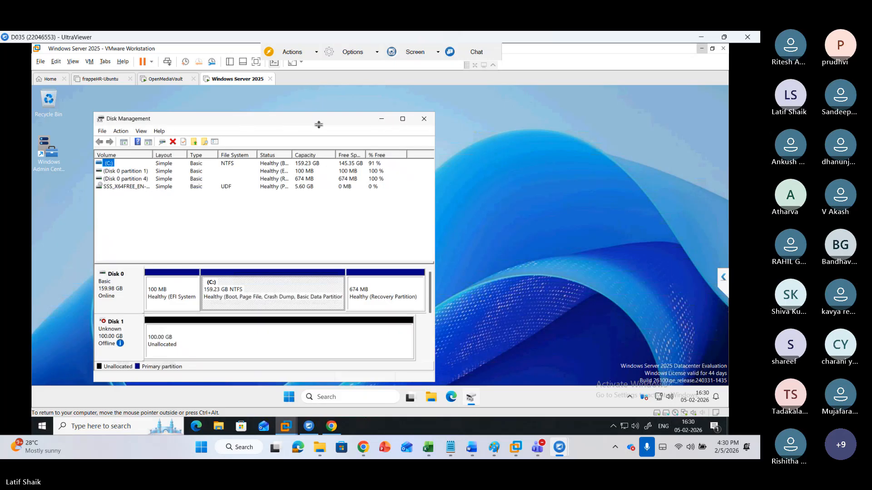
drag(400, 263, 399, 151)
drag(400, 119, 429, 119)
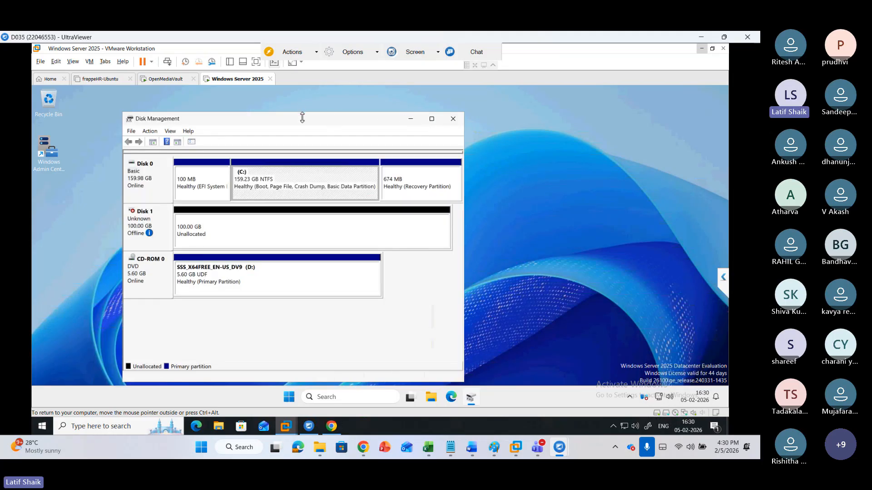
drag(306, 147, 308, 177)
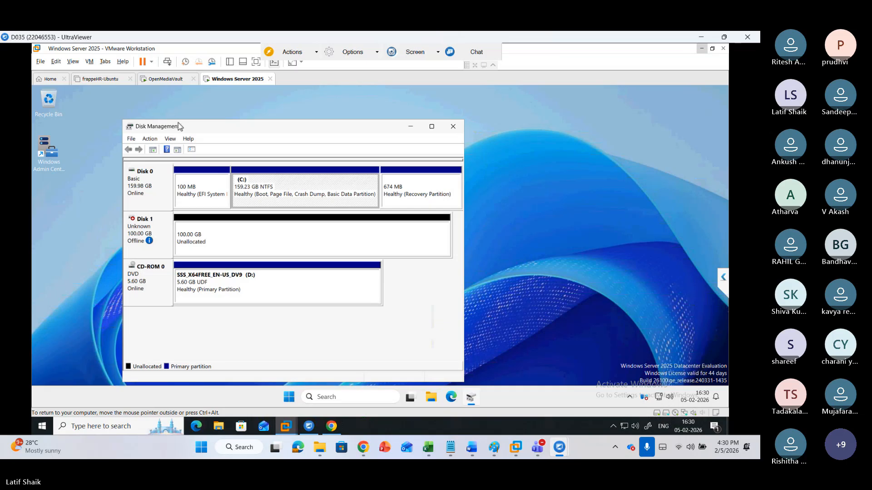
click(193, 118)
click(226, 131)
drag(272, 126, 143, 128)
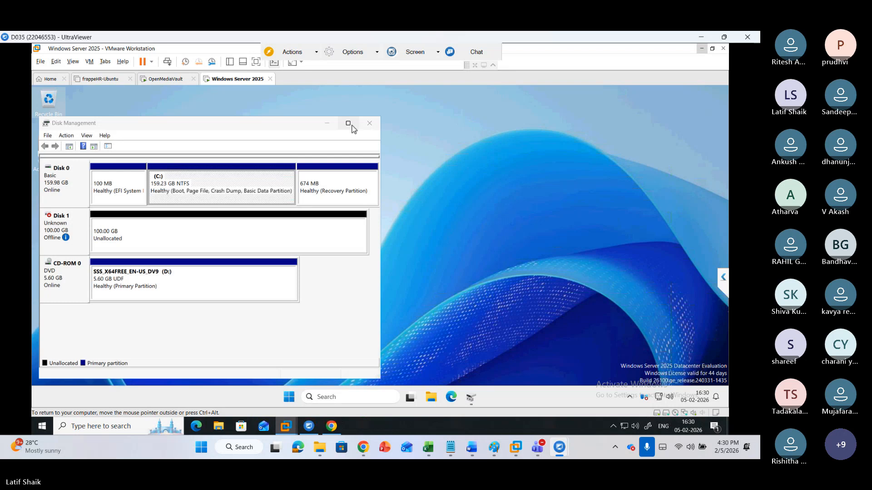
mouse_move(352, 129)
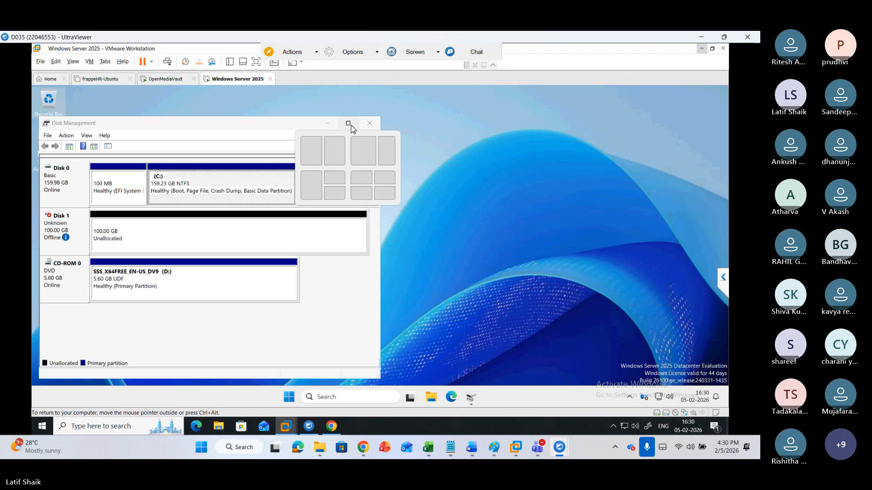
click(701, 37)
mouse_move(559, 448)
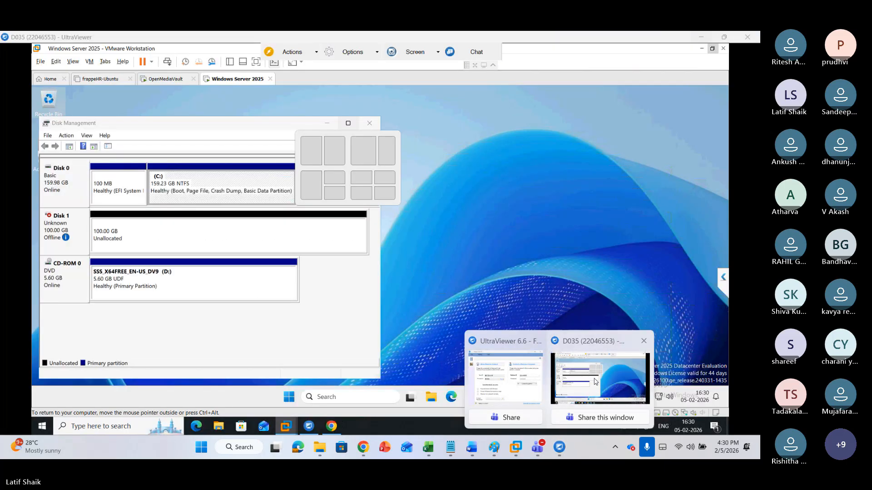
click(596, 381)
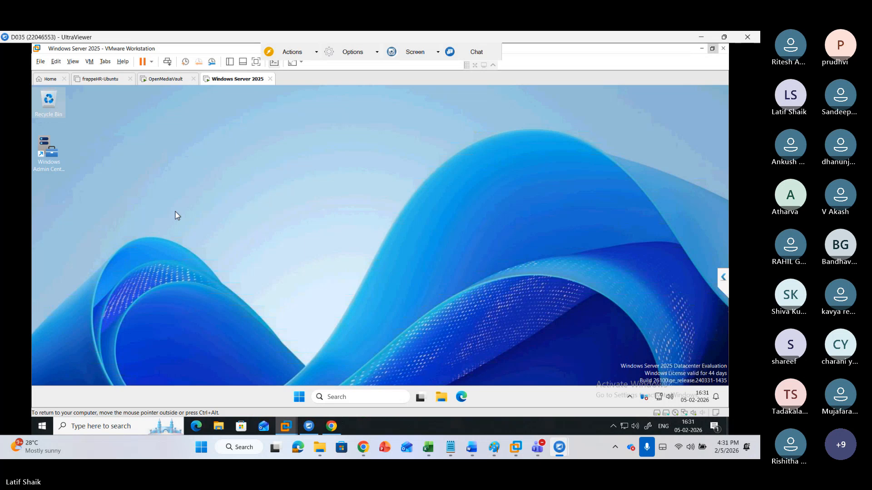
Reopen Disk Management with diskmgmt.msc and maximize its window
key(super+r)
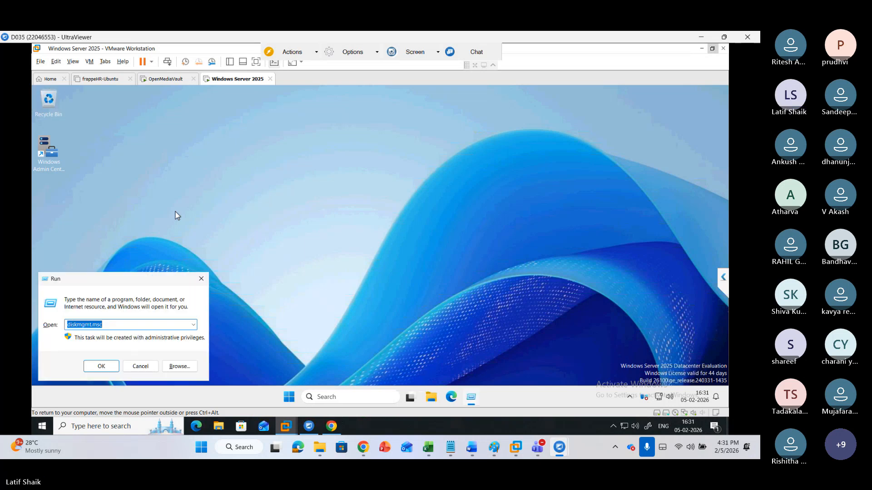
key(Return)
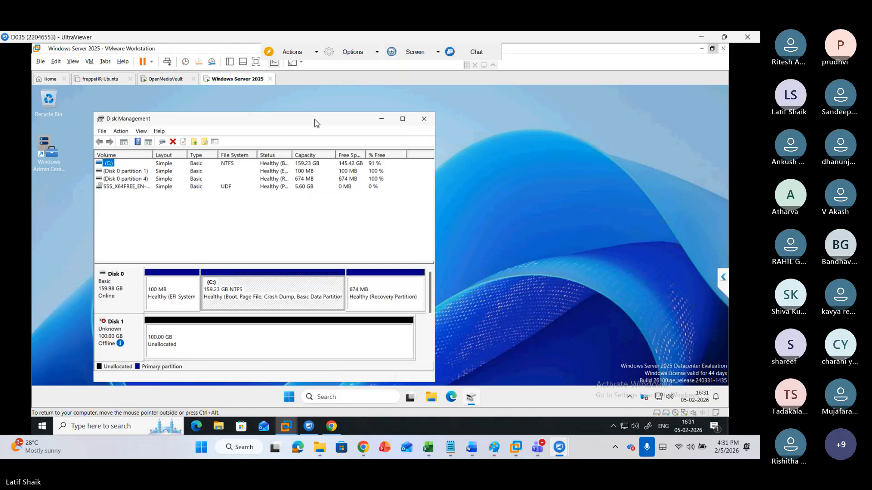
key(super+z)
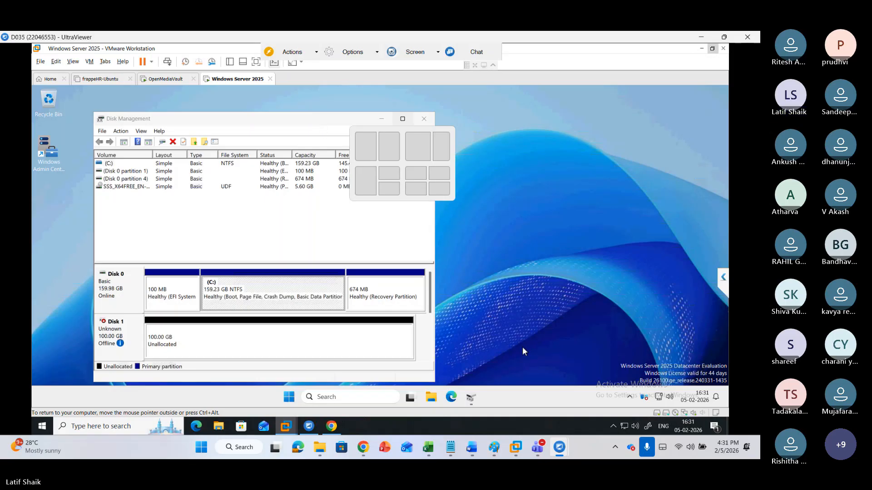
right_click(569, 426)
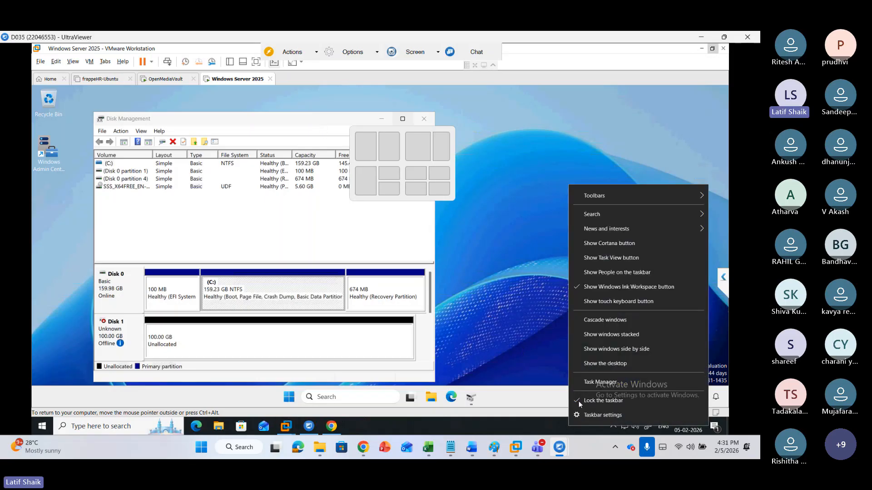
click(584, 383)
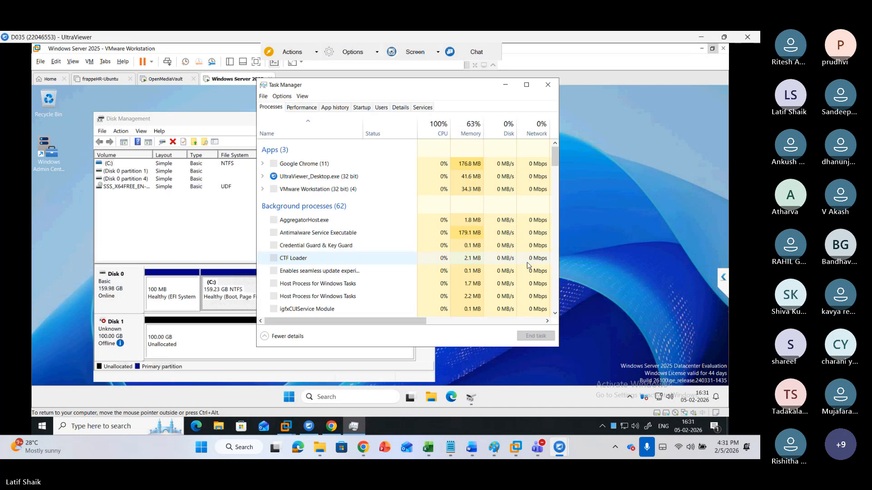
click(548, 86)
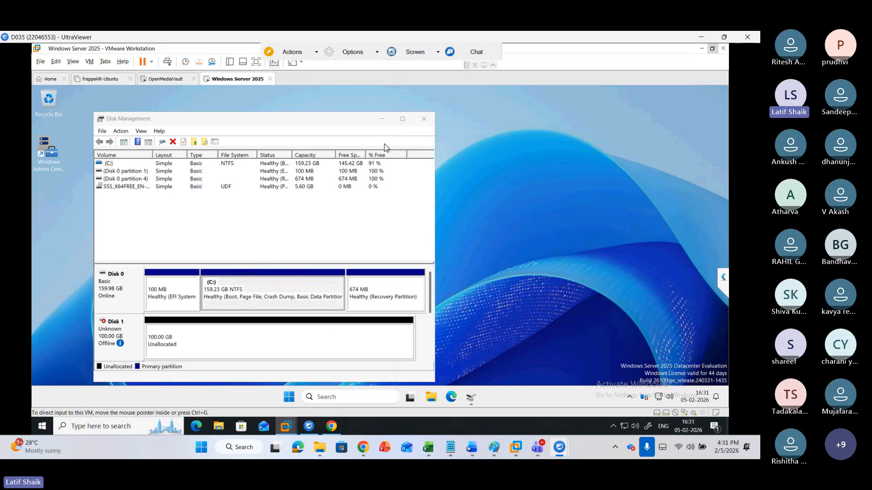
click(320, 126)
double_click(320, 126)
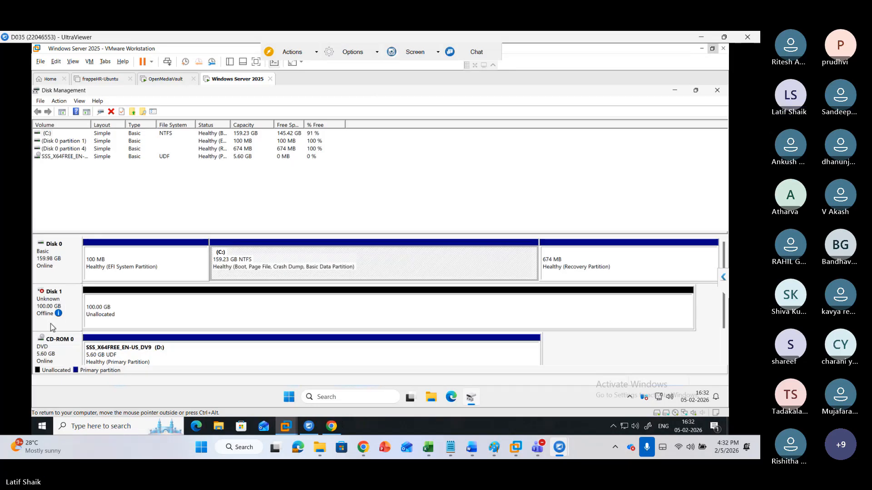
Bring the offline Disk 1 online
right_click(70, 303)
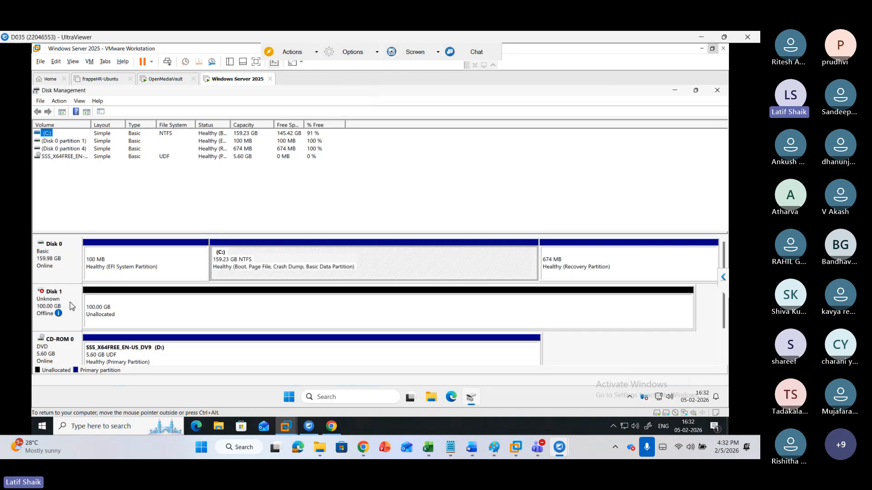
right_click(70, 302)
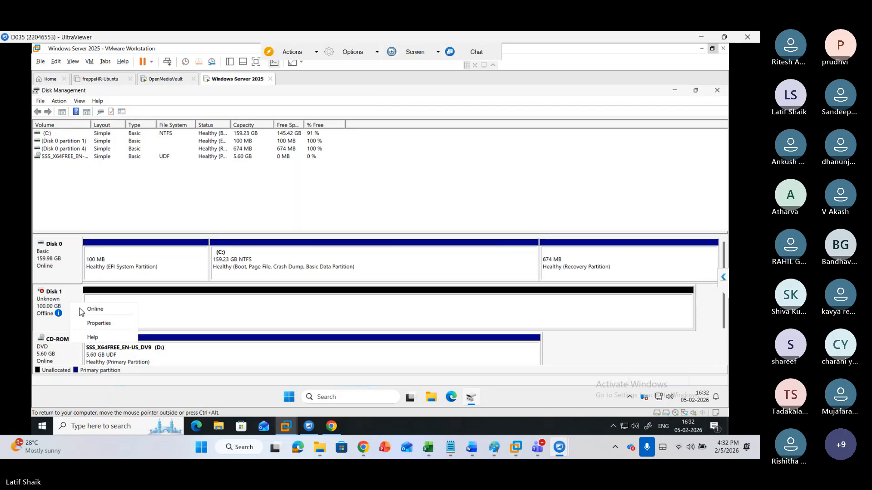
click(82, 311)
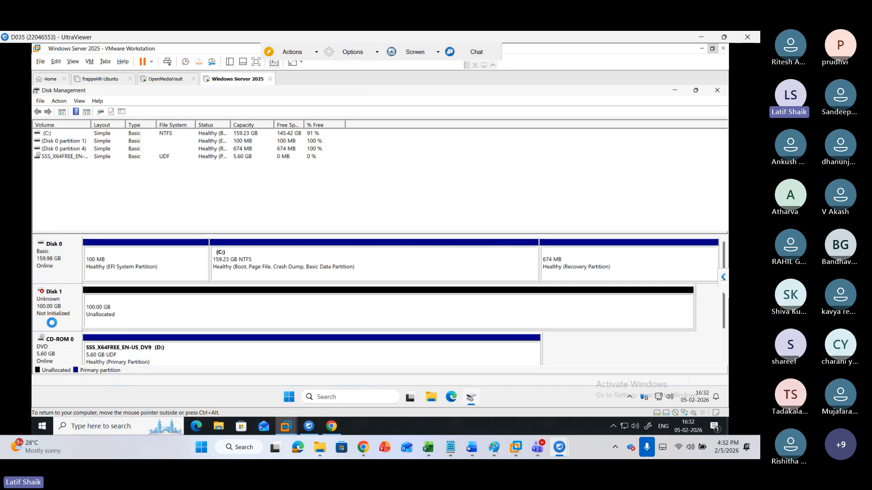
Initialize Disk 1 using the GPT (GUID Partition Table) partition style
right_click(76, 301)
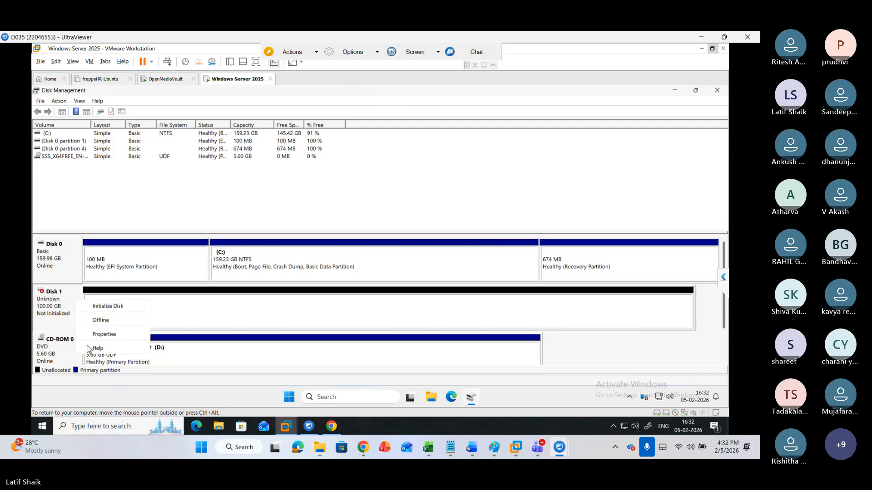
click(93, 311)
right_click(67, 305)
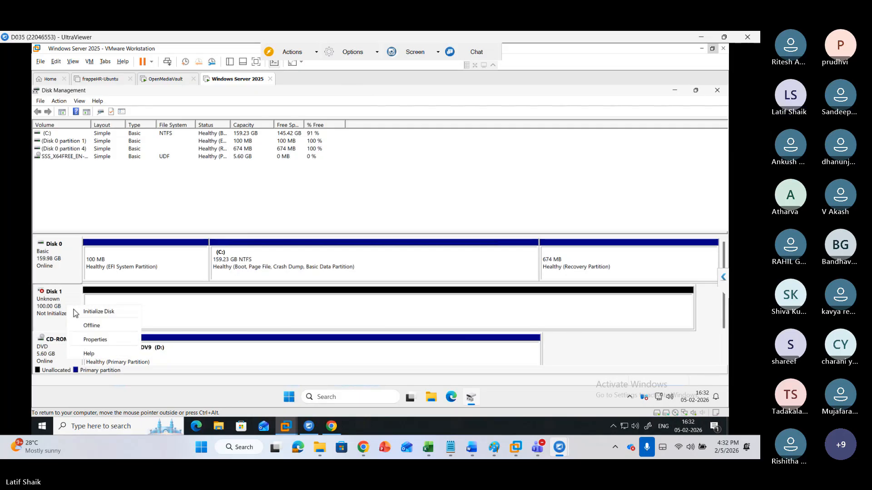
click(75, 311)
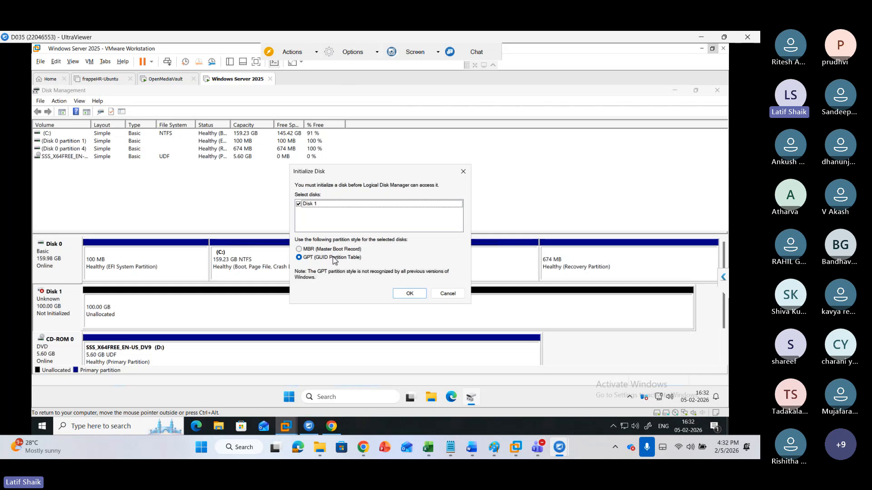
click(403, 296)
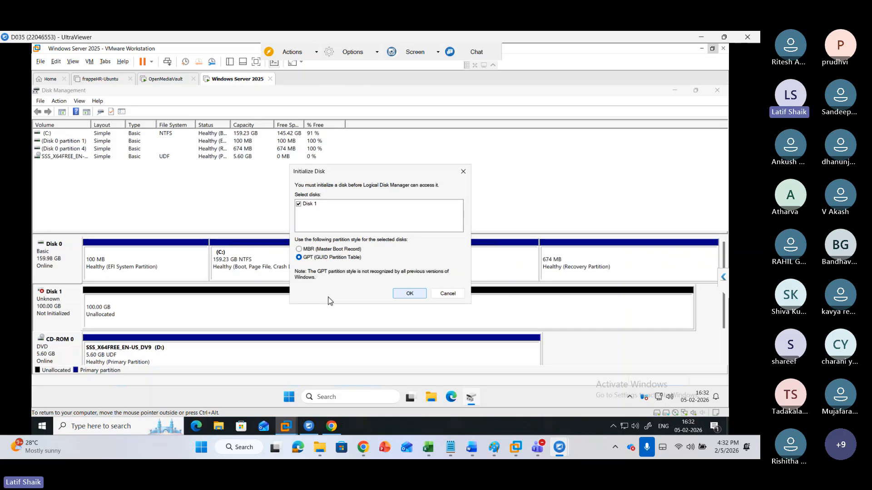
click(409, 294)
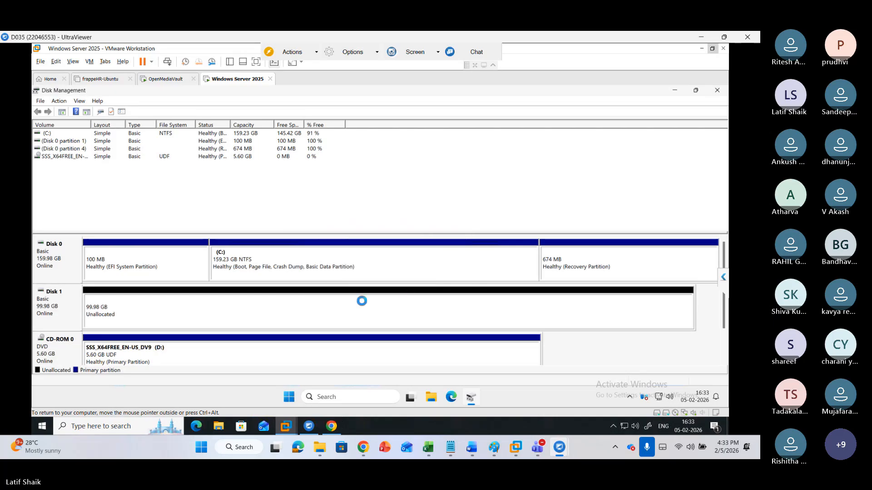
right_click(61, 315)
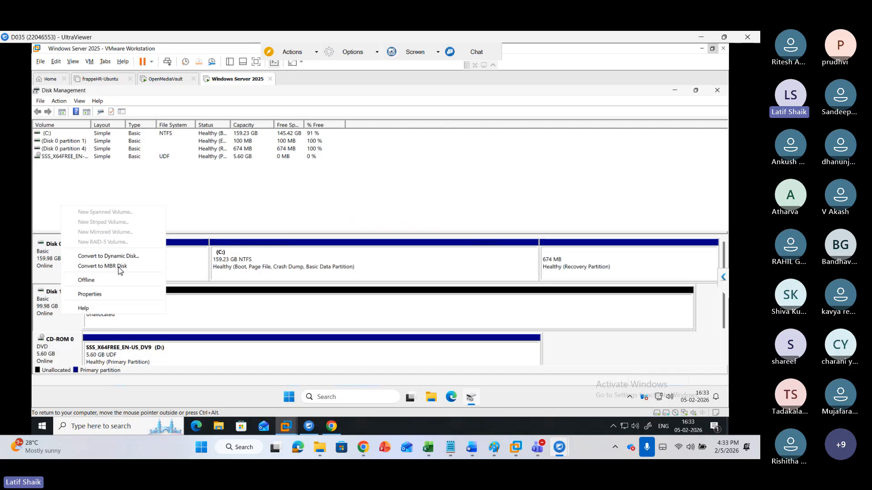
click(38, 311)
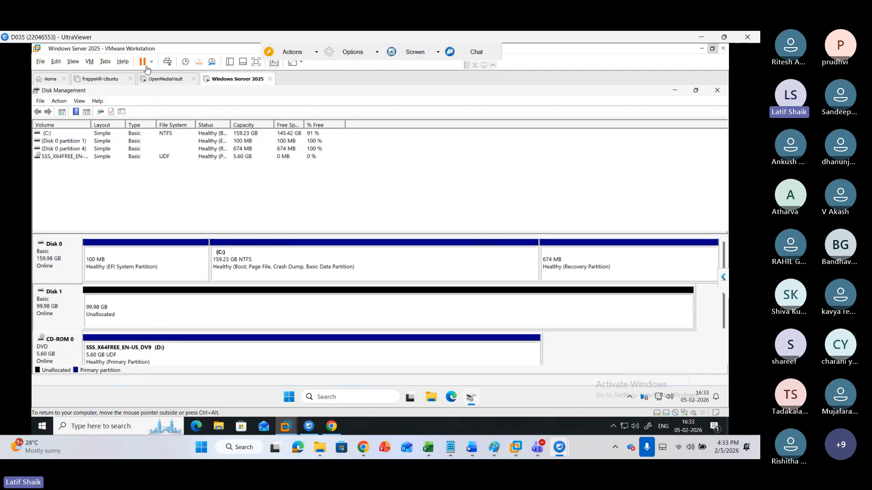
Add a new 60 GB virtual hard disk to the VM, stored as a single file, through the VM settings
click(89, 62)
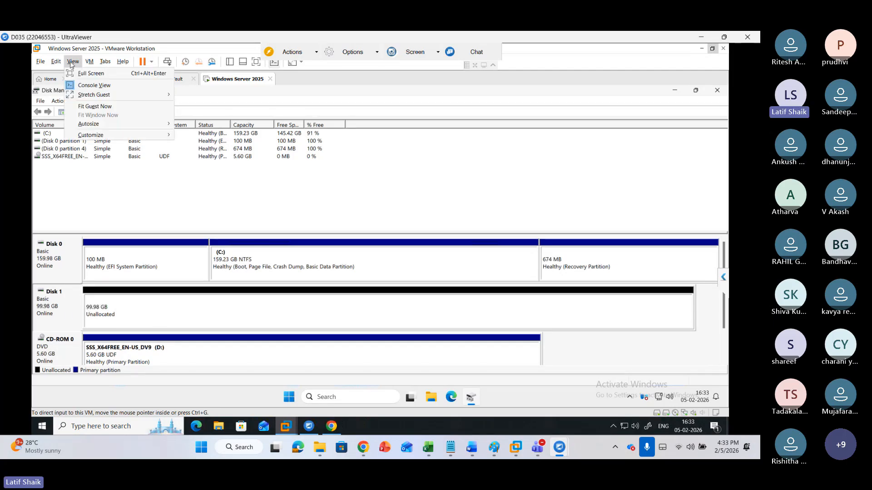
mouse_move(89, 62)
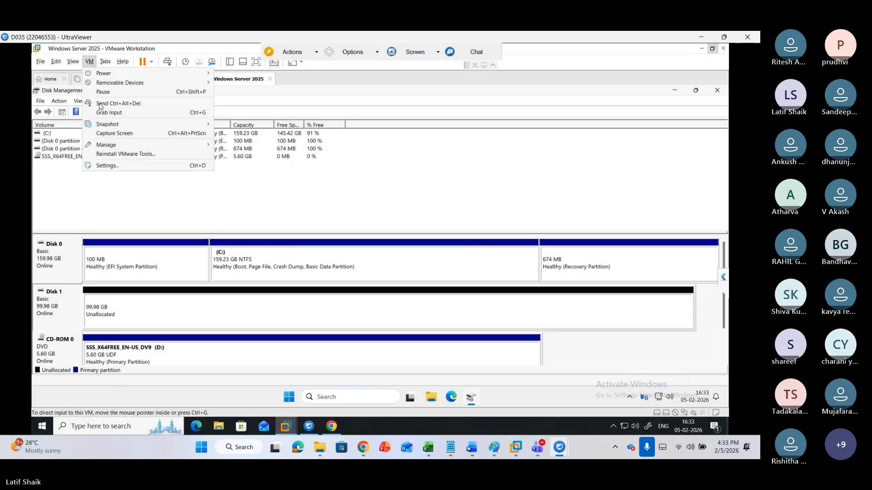
click(114, 166)
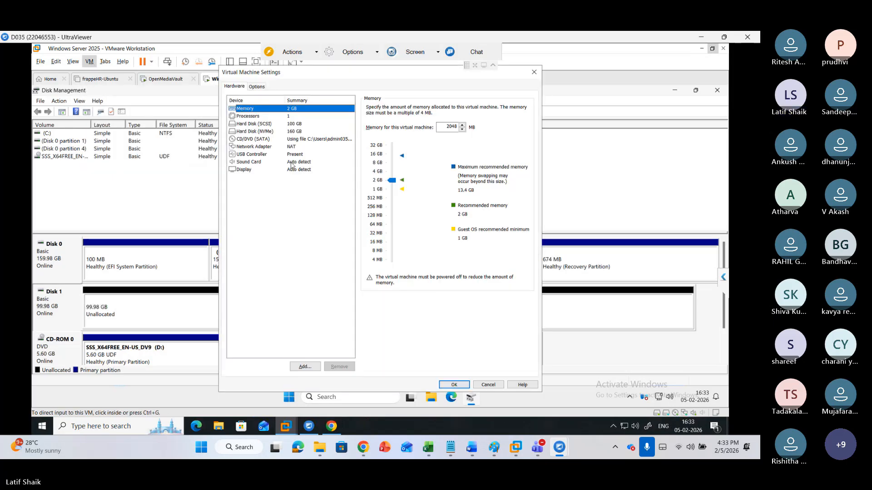
click(311, 367)
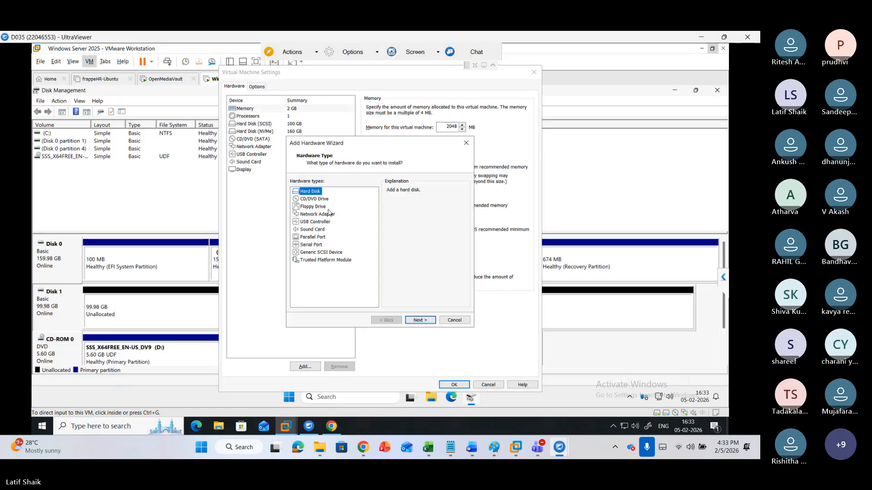
click(422, 321)
click(422, 321)
click(422, 321)
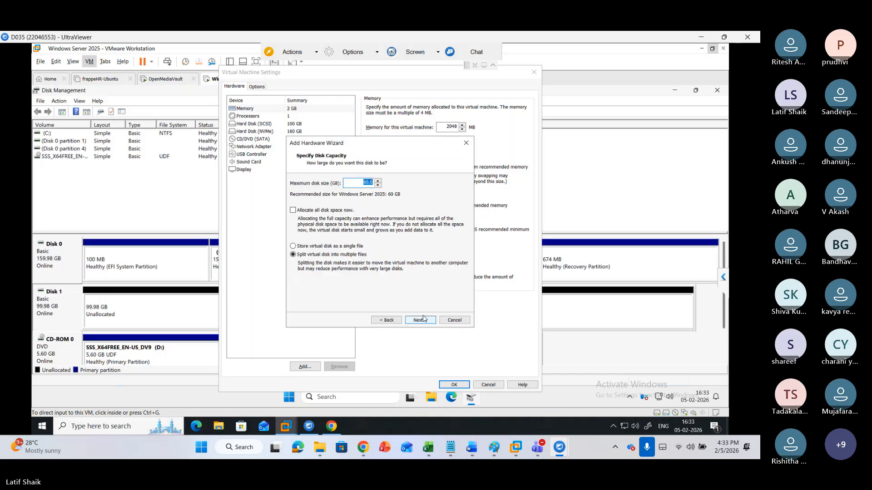
click(348, 248)
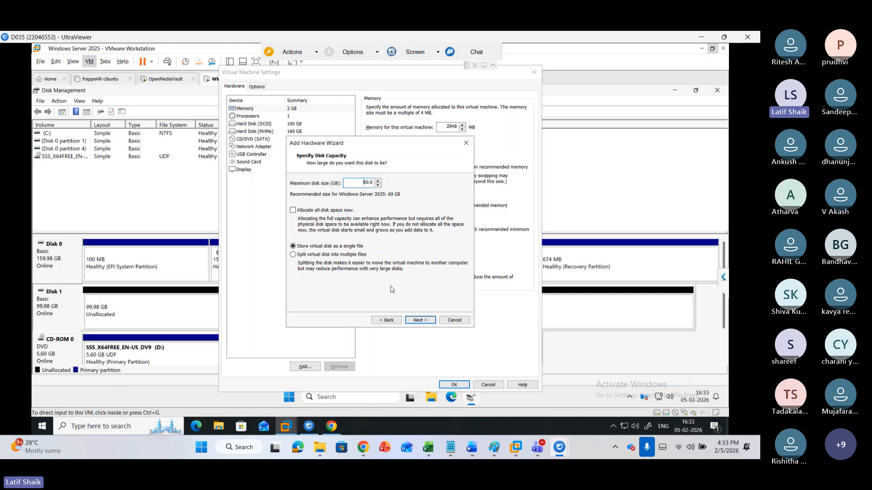
click(420, 320)
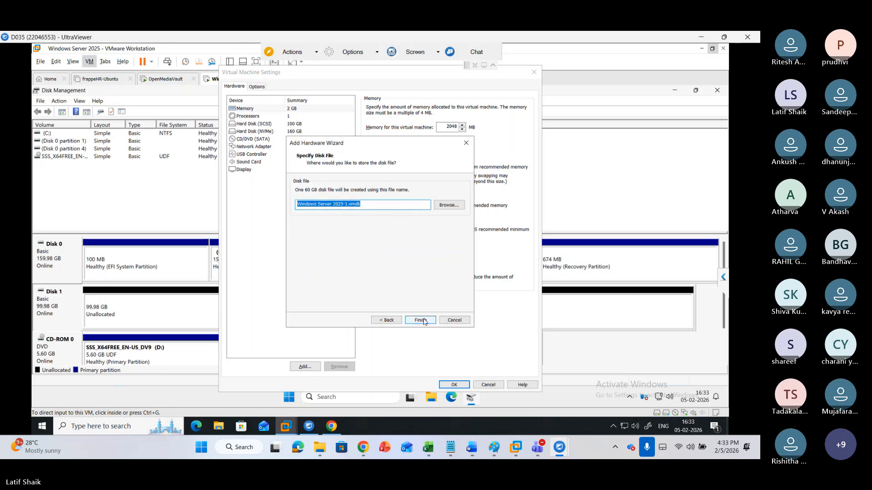
click(421, 321)
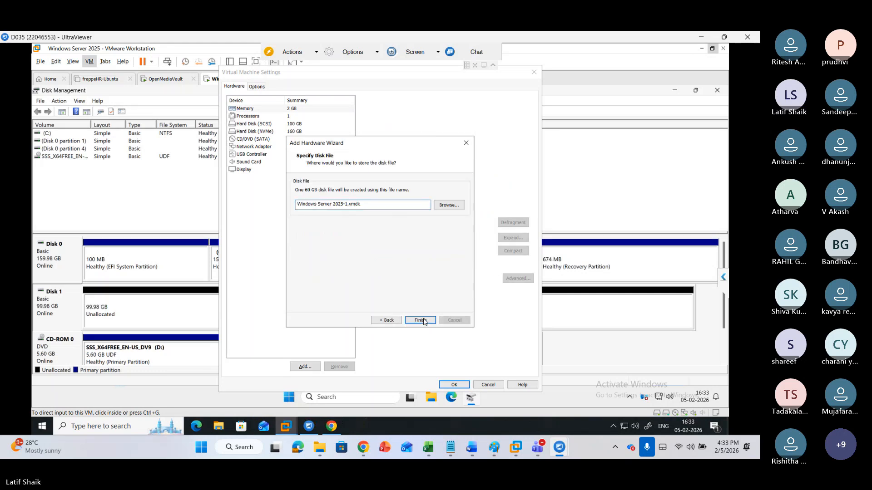
click(455, 384)
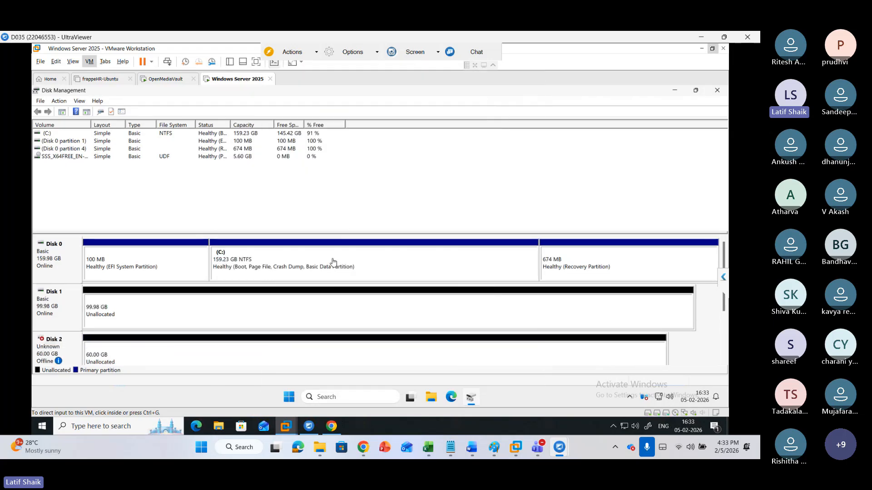
Bring the new offline Disk 2 online
click(72, 348)
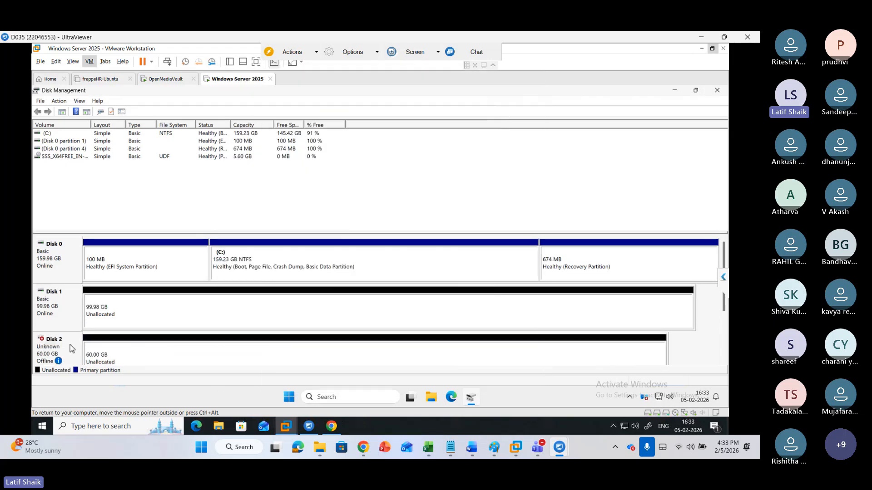
right_click(70, 346)
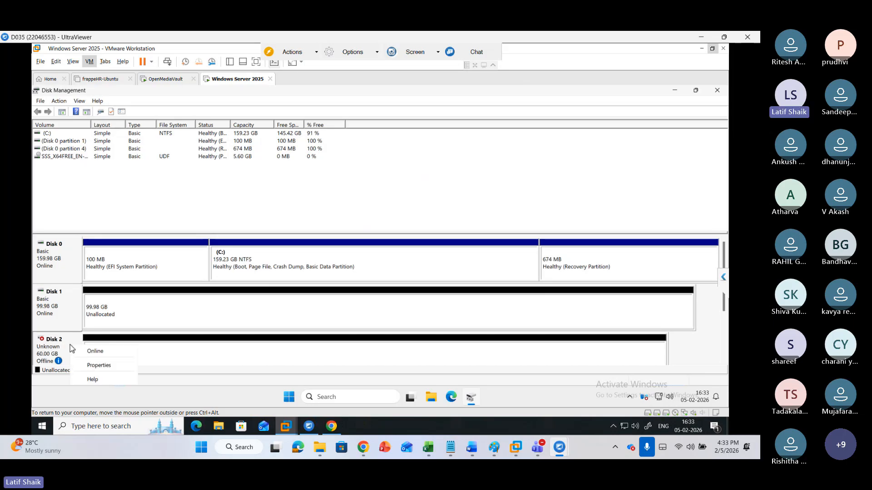
click(80, 351)
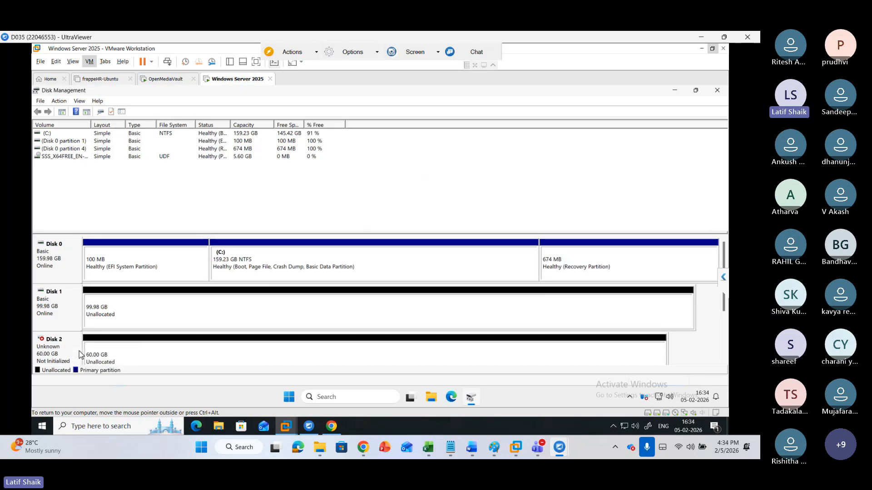
Try to initialize Disk 2 and dismiss the Windows Backup notification
right_click(77, 351)
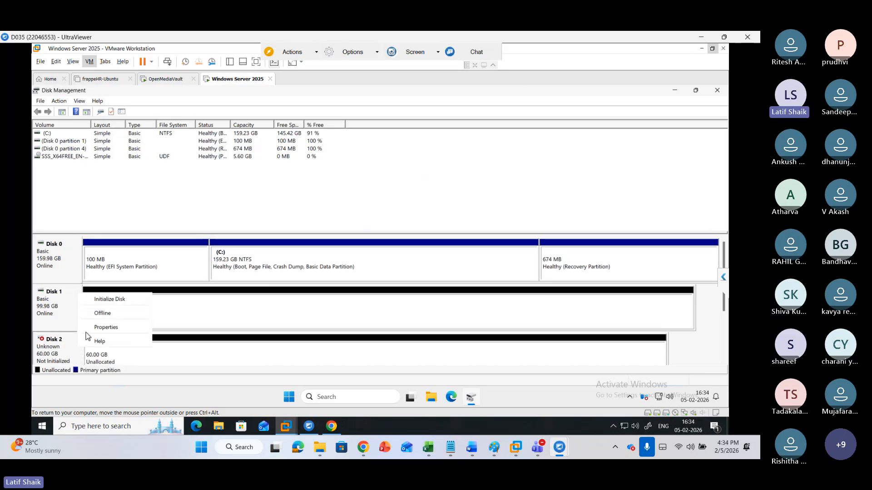
click(110, 299)
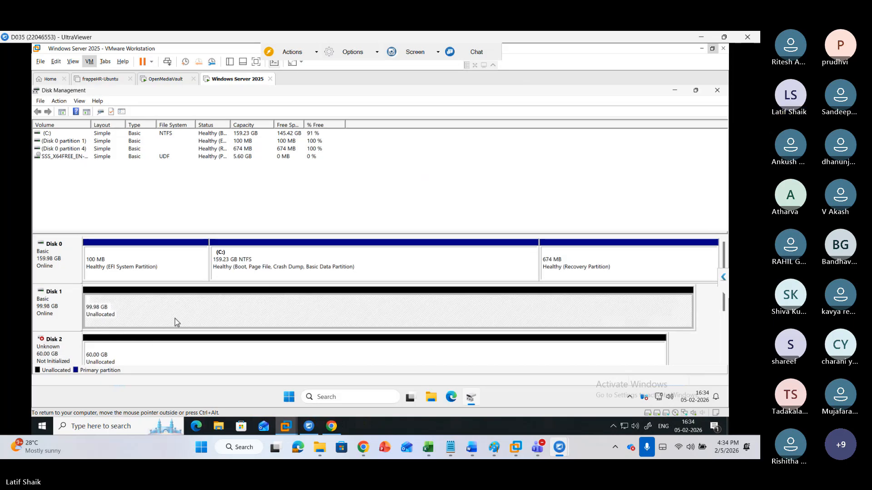
right_click(66, 348)
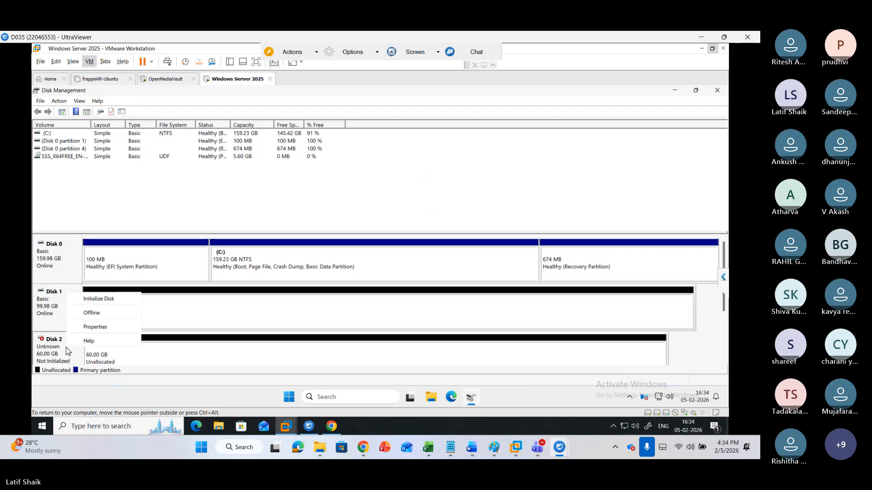
key(Escape)
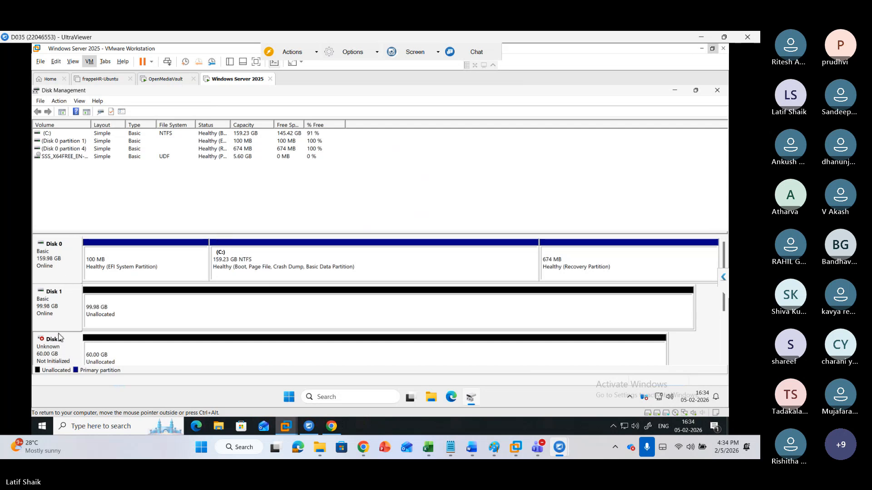
right_click(58, 351)
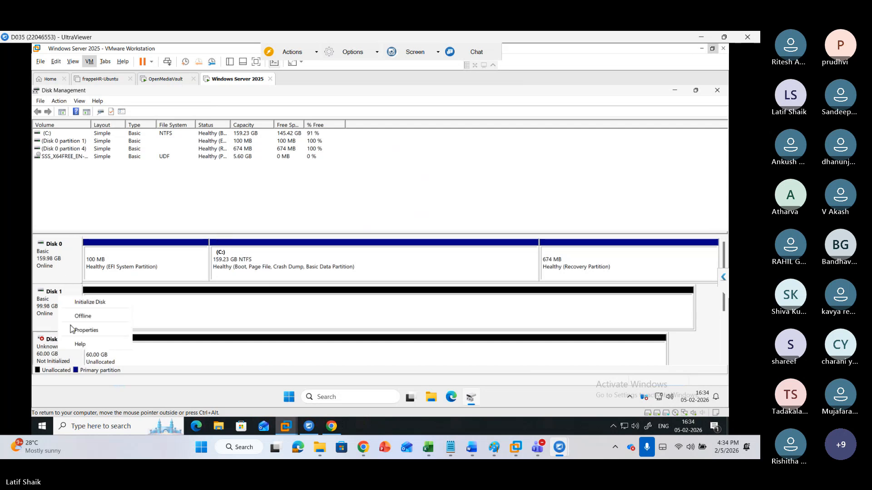
click(71, 306)
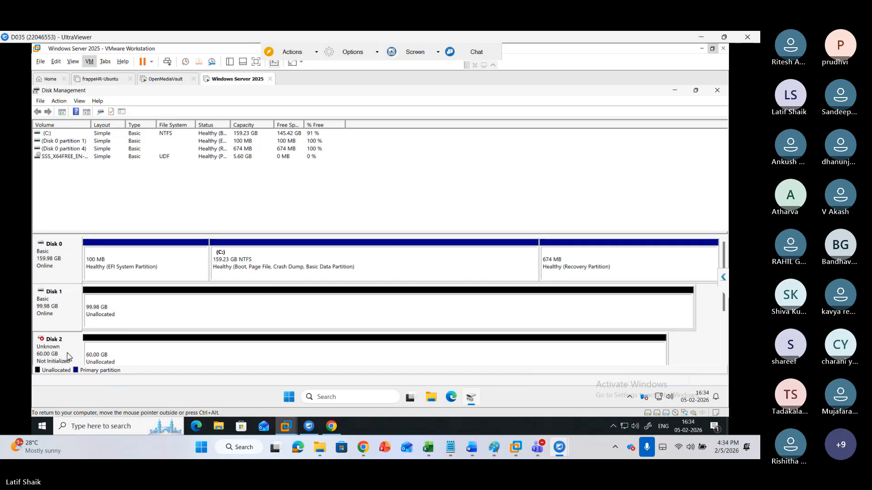
right_click(150, 359)
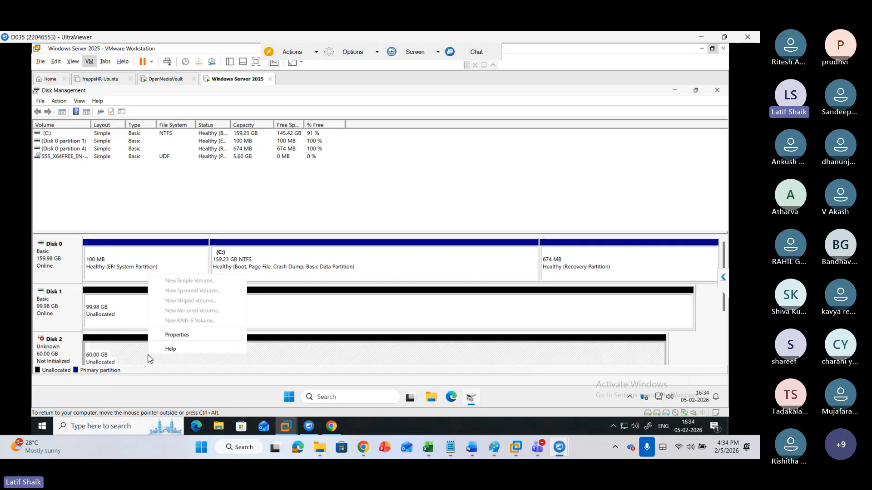
click(70, 353)
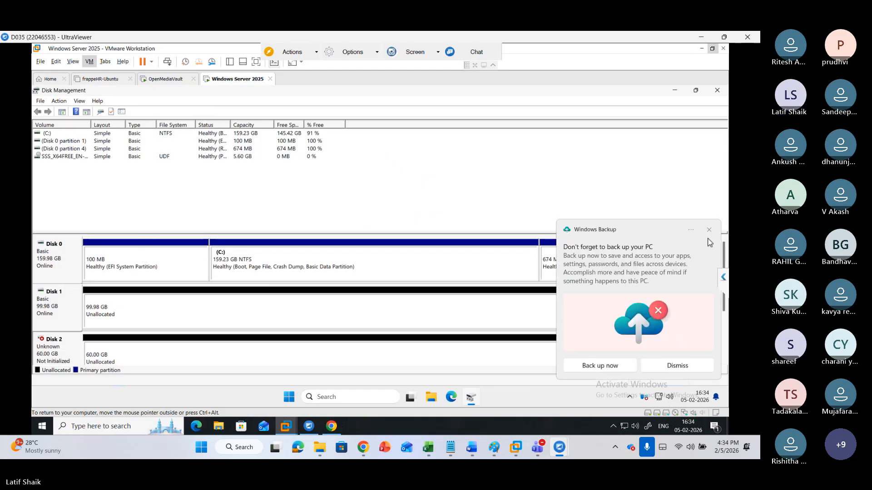
click(709, 230)
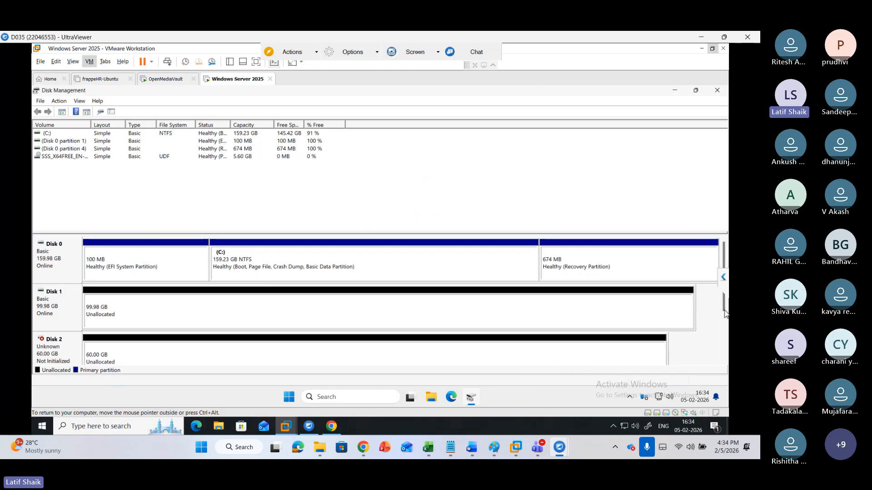
Close and reopen Disk Management, then initialize Disk 2 with the GPT (GUID Partition Table) style
drag(725, 308, 722, 309)
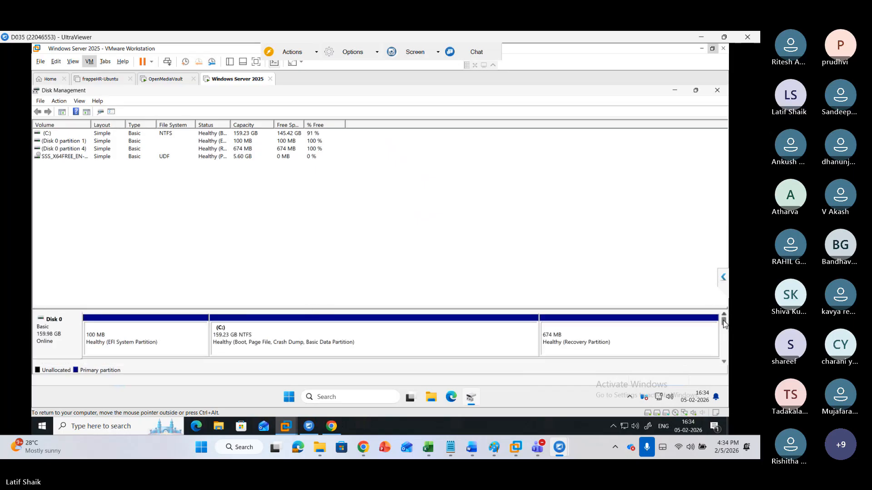
scroll(697, 313, down, 1)
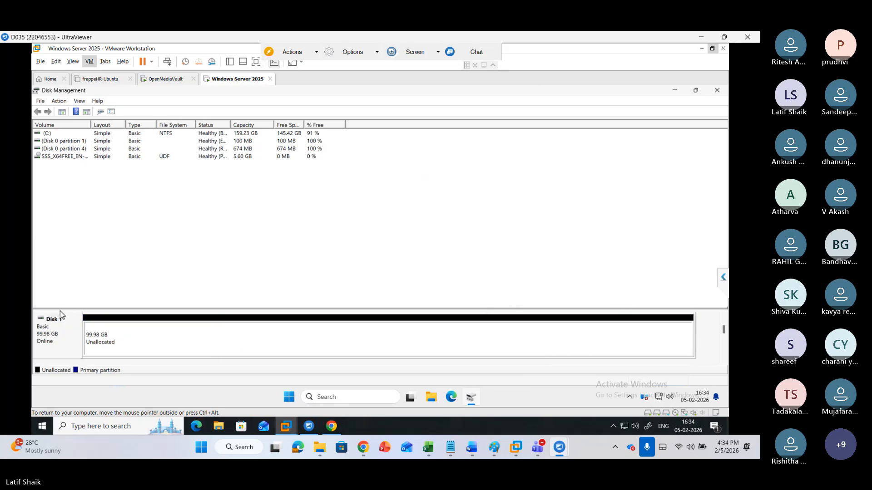
click(716, 91)
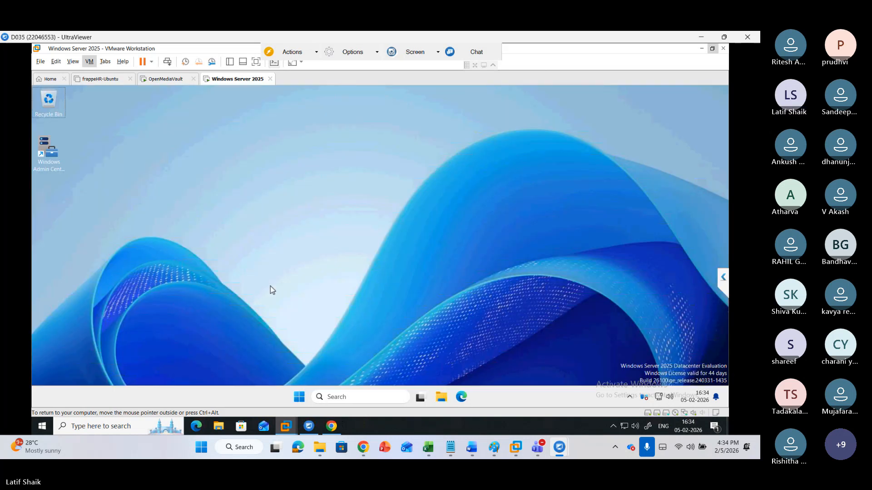
key(super+r)
key(Return)
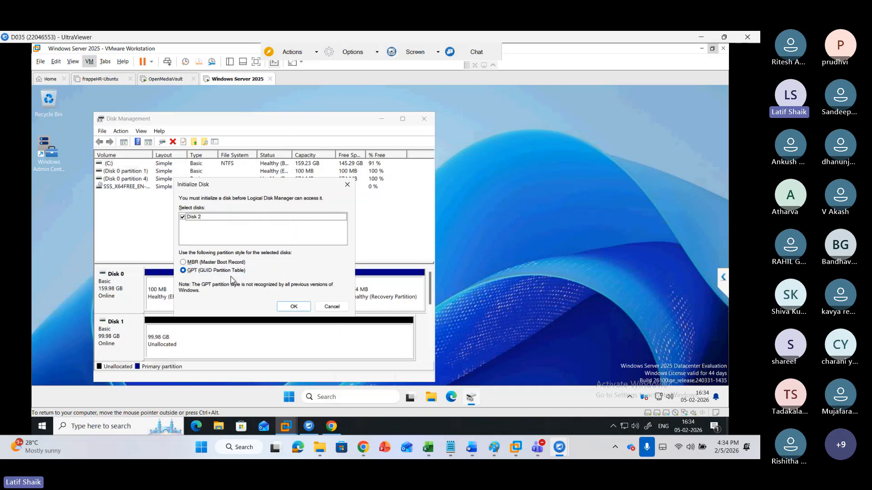
click(291, 308)
click(291, 308)
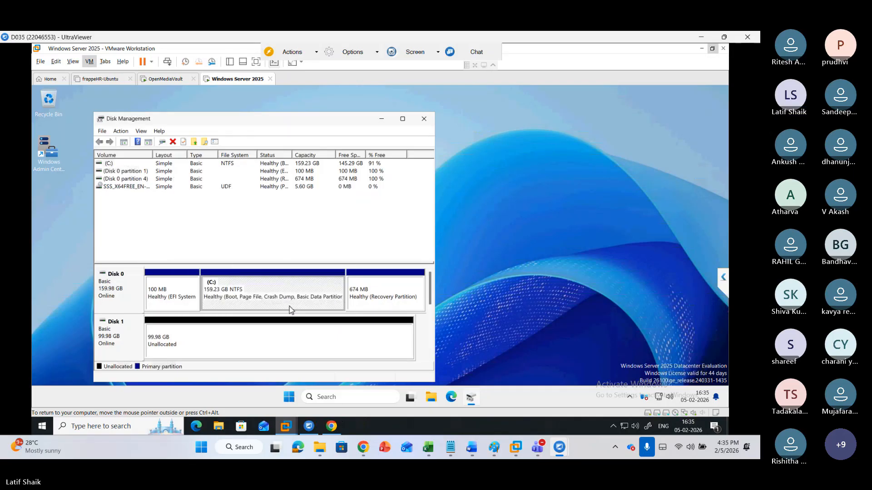
Maximize Disk Management and try to convert both Disk 1 and Disk 2 to dynamic disks
click(403, 120)
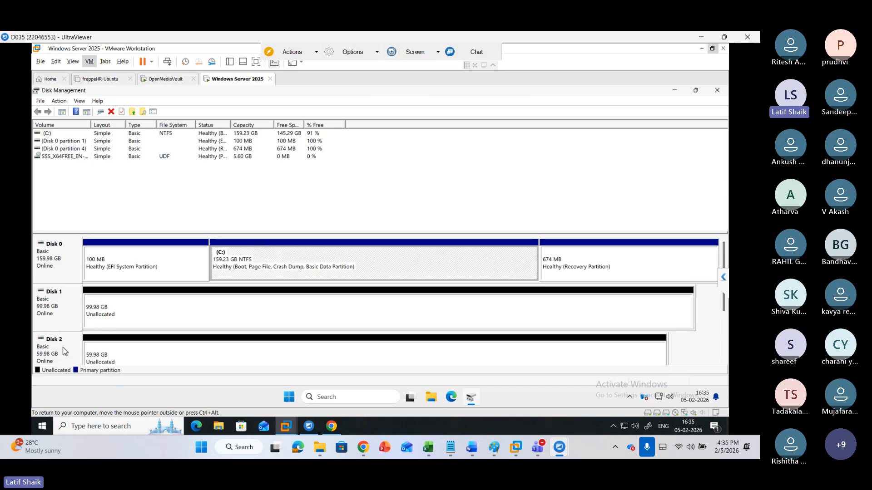
right_click(71, 314)
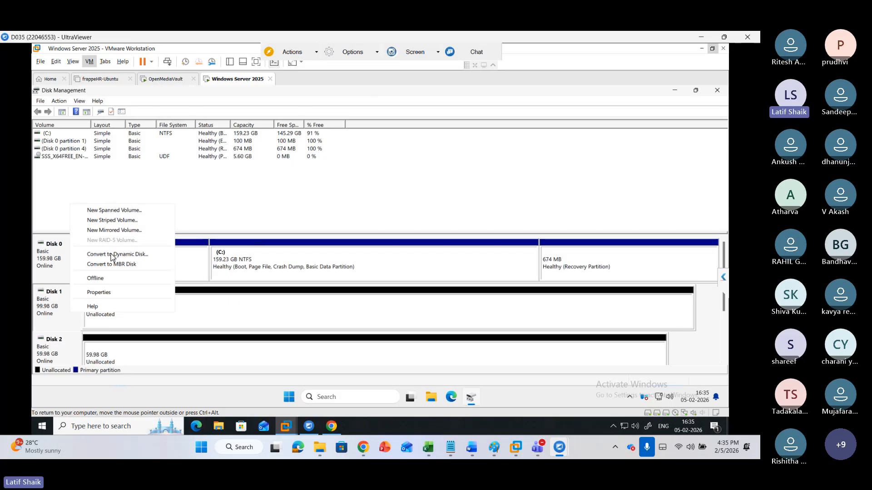
click(112, 255)
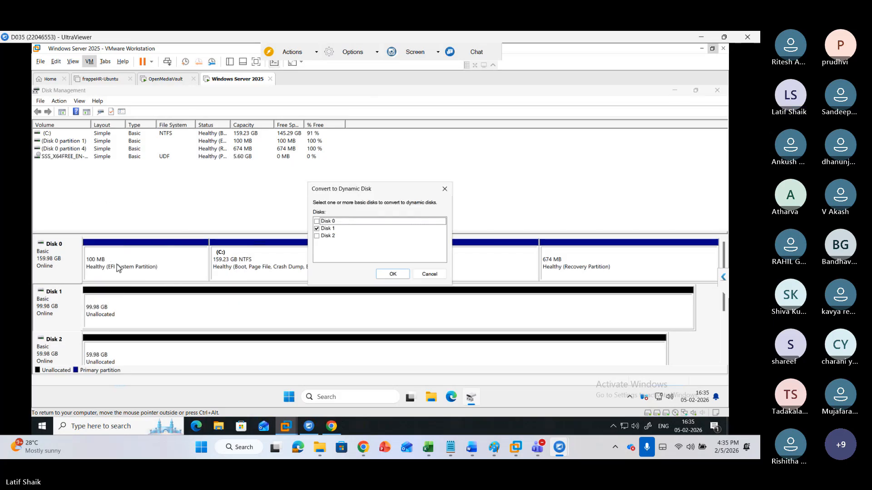
click(327, 236)
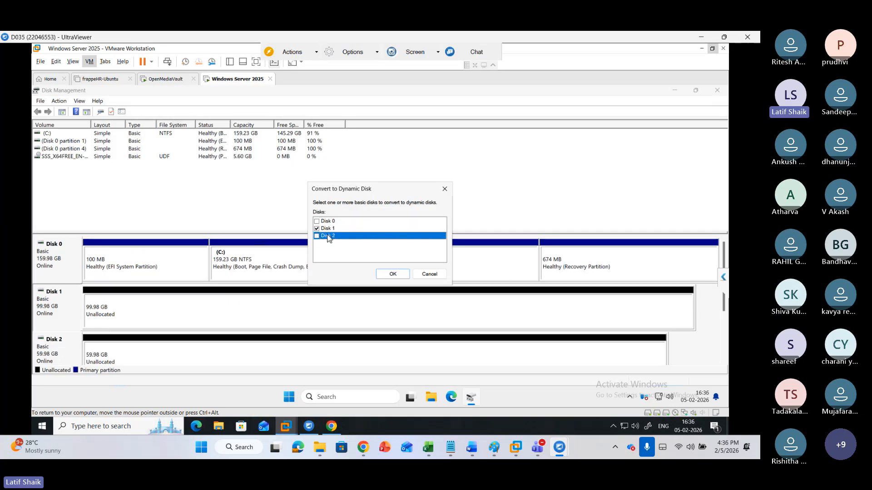
click(317, 236)
click(319, 237)
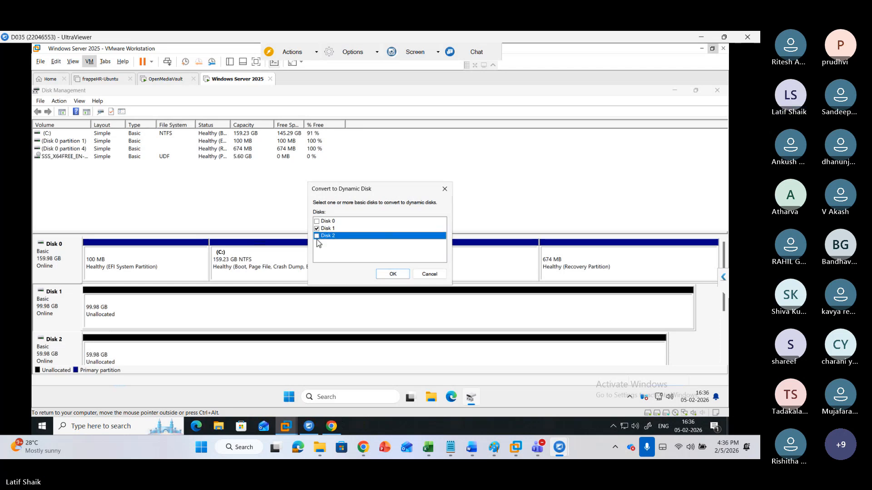
click(318, 236)
click(317, 236)
key(Tab)
key(Tab)
key(Tab)
key(Tab)
key(Tab)
key(Tab)
key(Tab)
key(Tab)
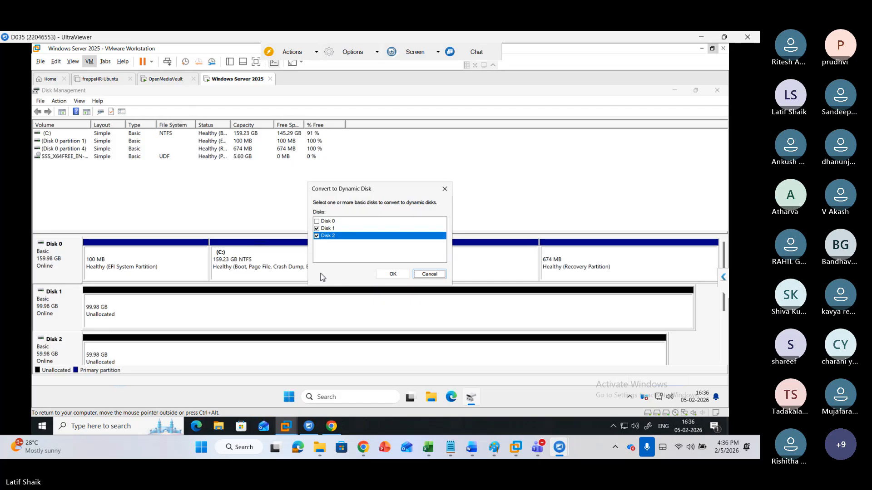
key(Tab)
key(Tab)
key(Tab)
key(Tab)
key(Tab)
key(Tab)
key(Tab)
key(Tab)
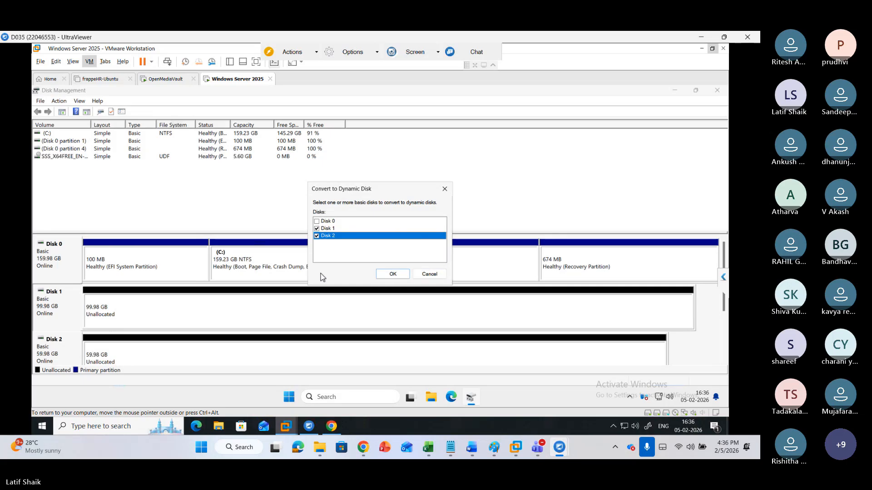
key(Up)
key(Up)
key(Down)
key(Down)
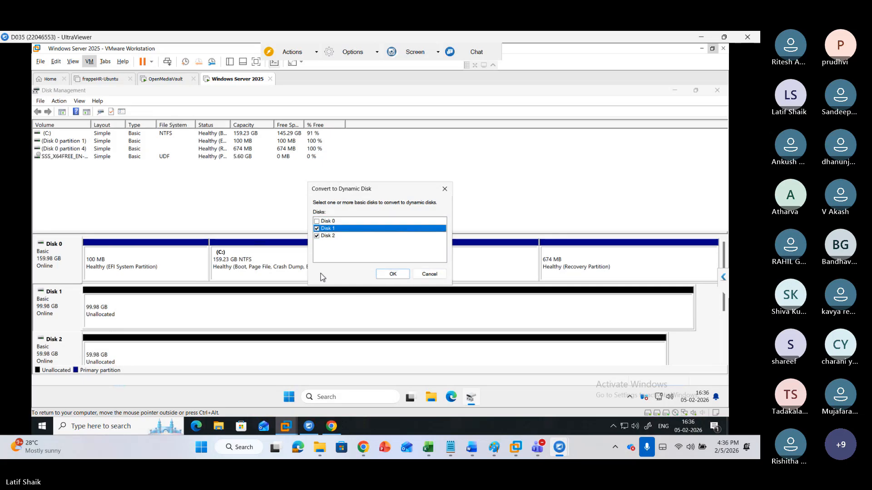
key(Tab)
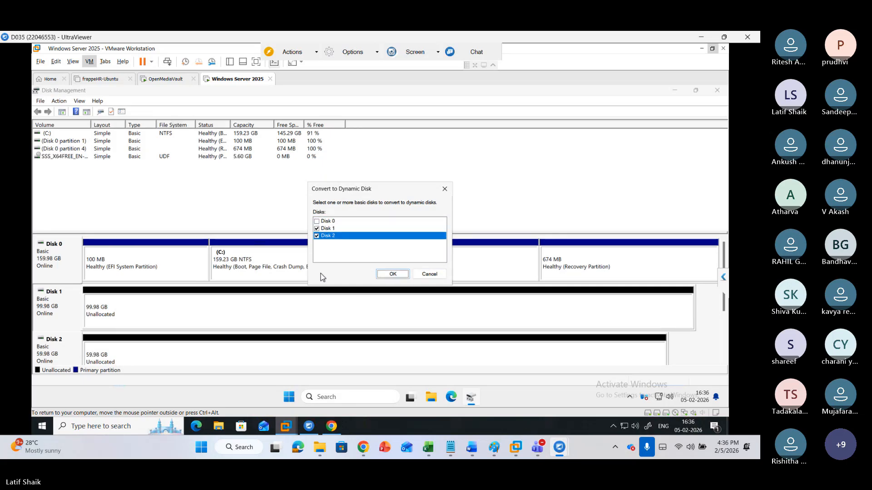
key(Return)
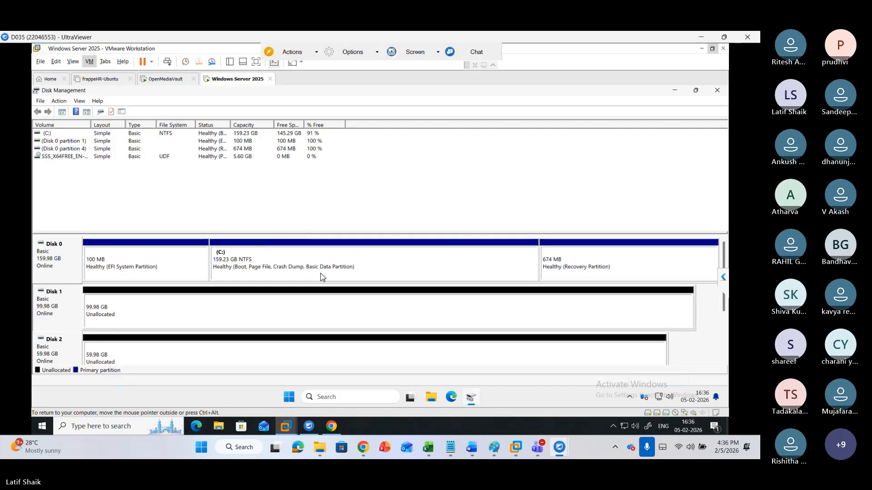
Convert Disk 1 to an MBR disk
right_click(71, 315)
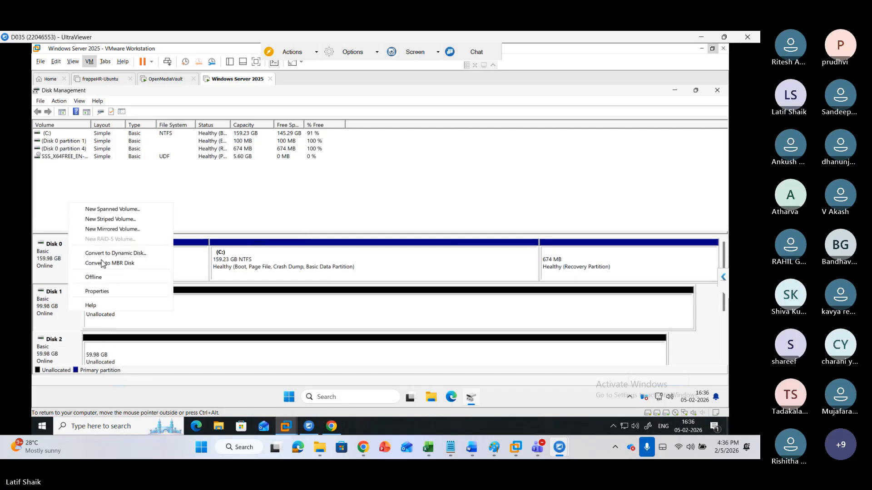
key(Escape)
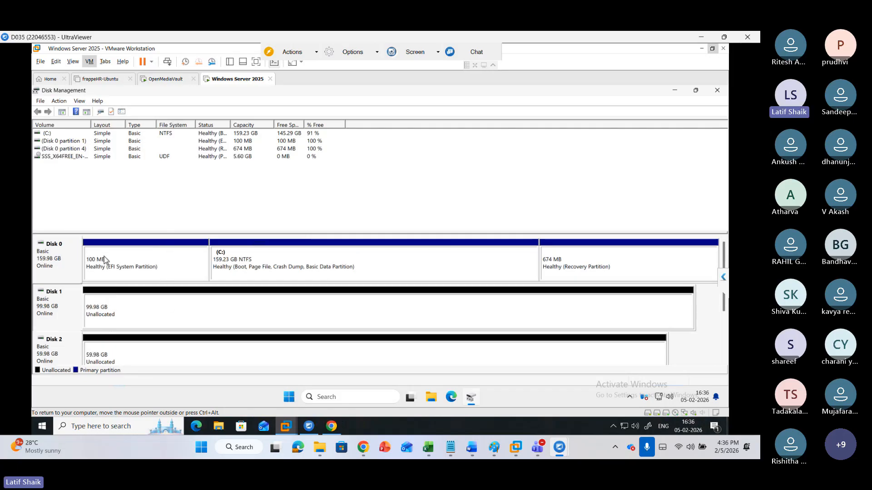
right_click(277, 311)
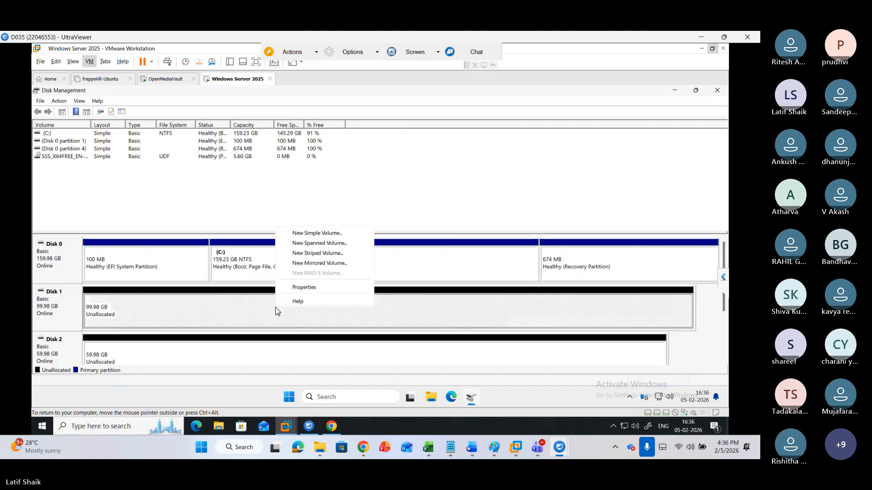
key(Escape)
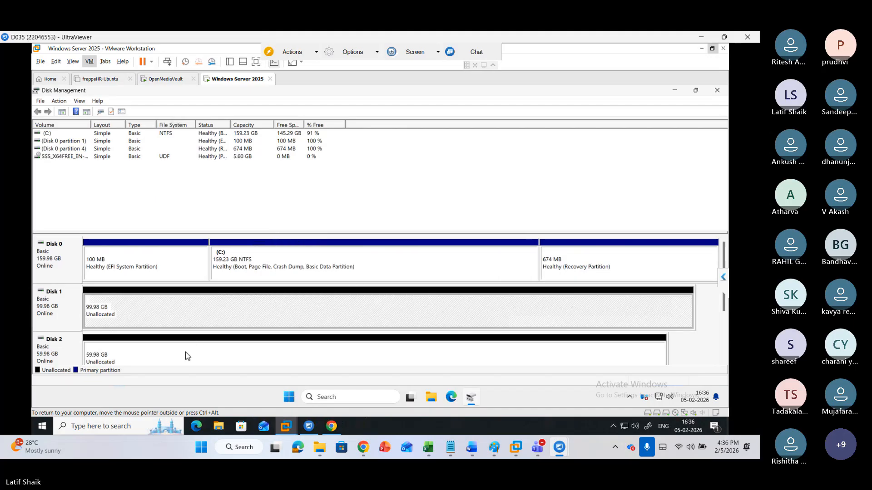
right_click(50, 312)
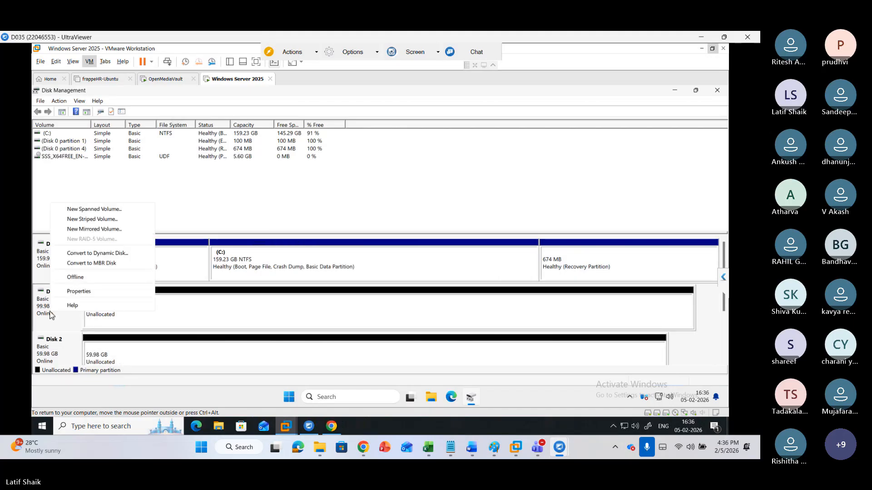
key(Escape)
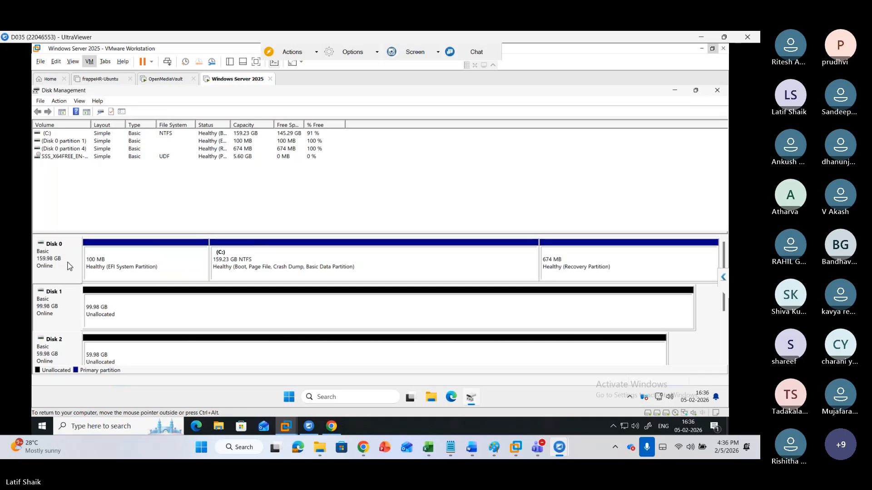
right_click(66, 308)
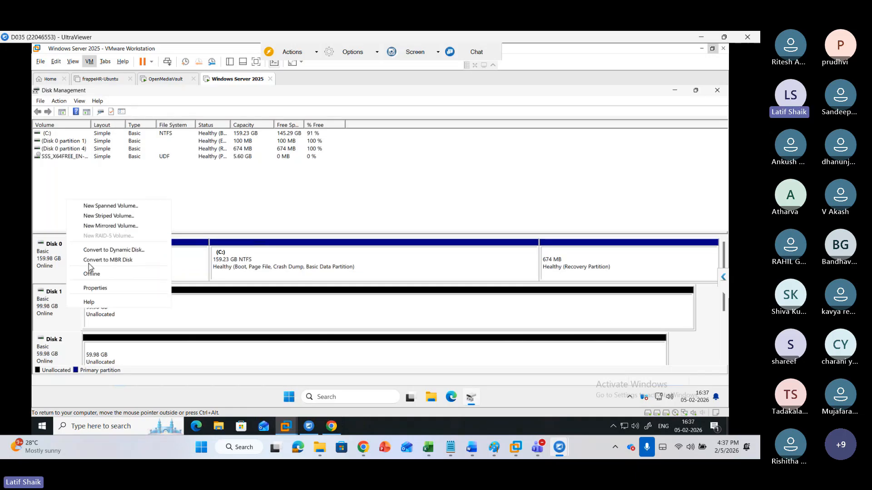
click(129, 260)
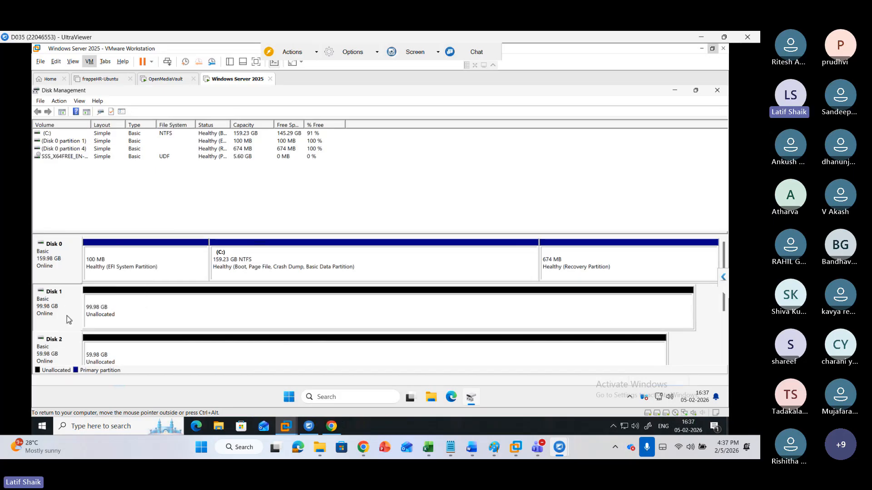
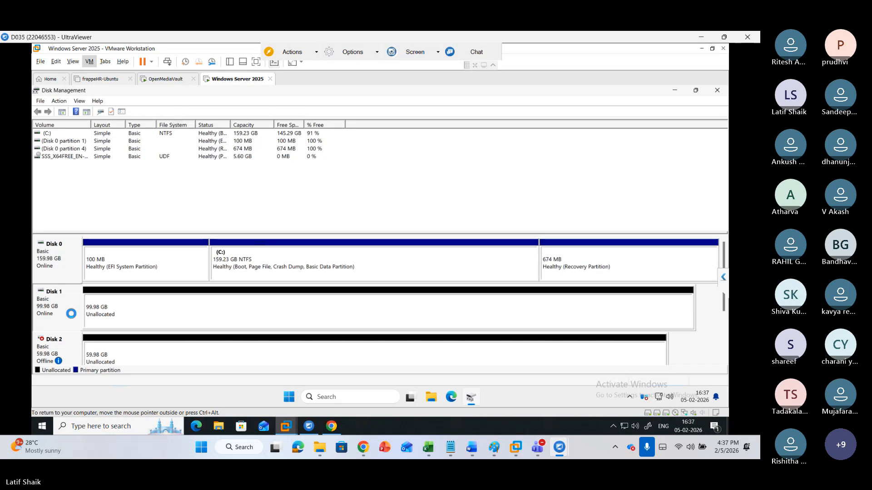
Bring Disk 2 online from its disk context menu
right_click(71, 313)
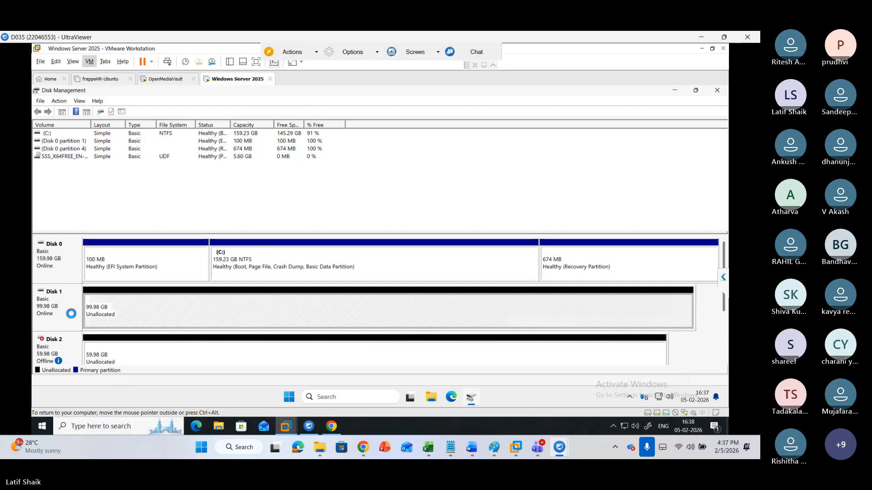
right_click(71, 314)
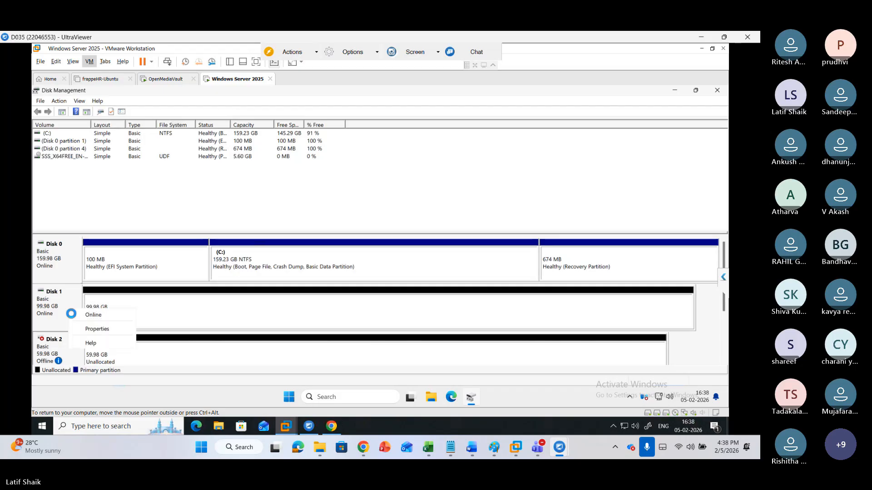
click(72, 314)
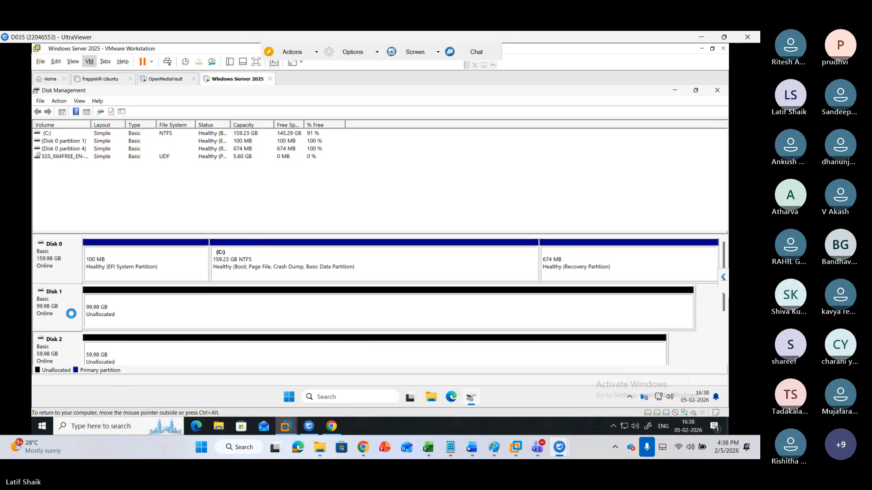
Return to the Windows Server 2025 VM and convert Disk 1 and Disk 2 to dynamic disks
click(286, 427)
click(286, 427)
click(286, 427)
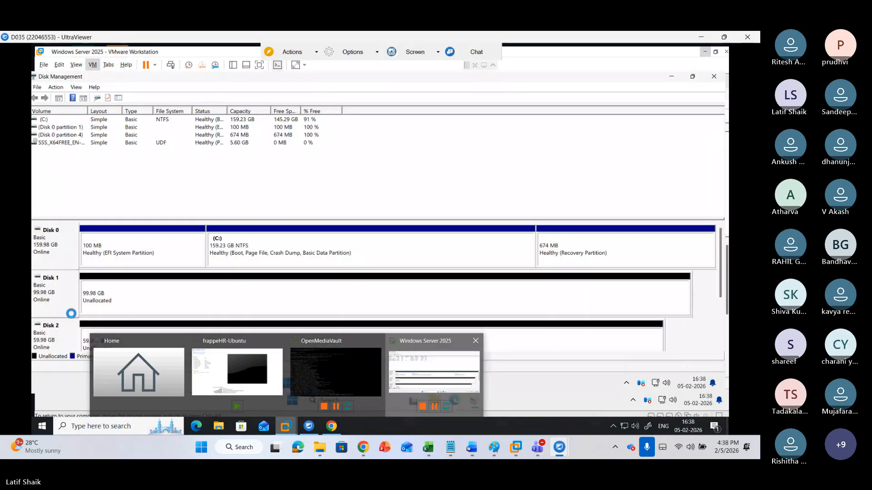
click(434, 372)
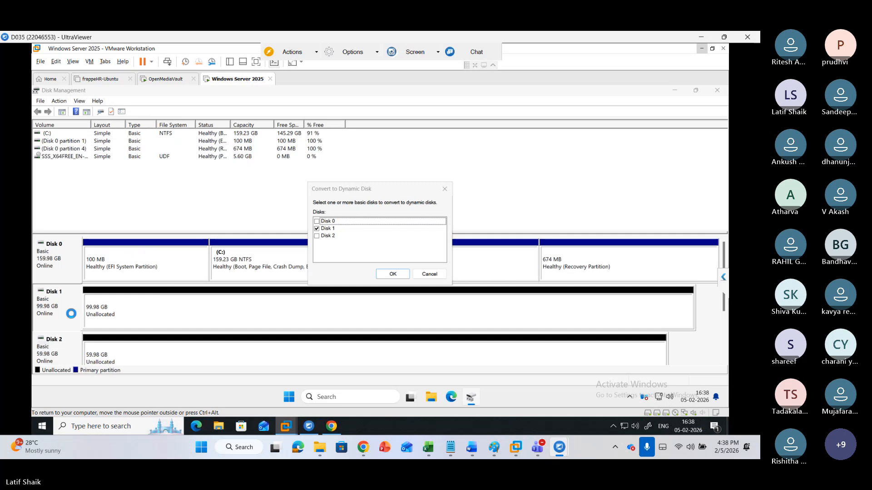
click(317, 236)
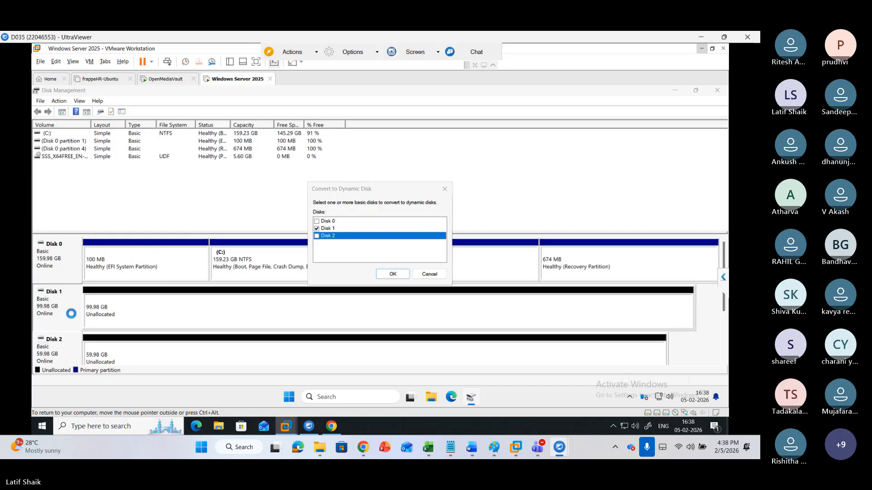
click(317, 235)
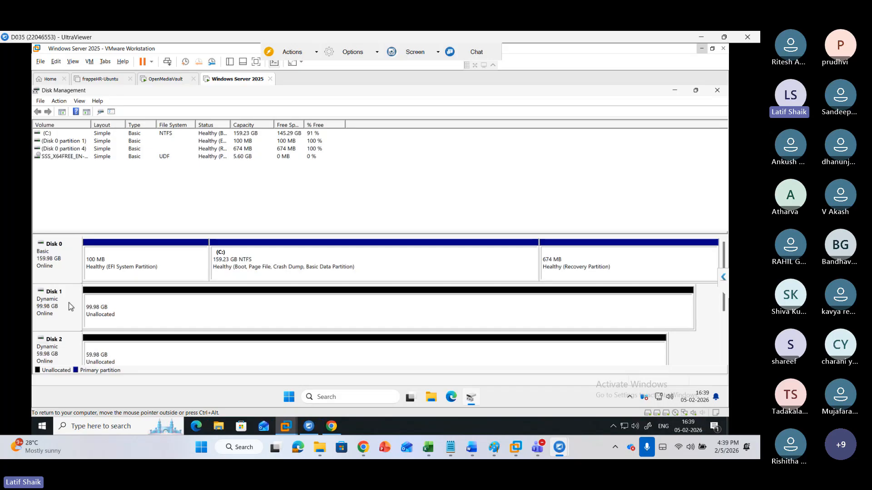
Open Disk 1's disk options to review the choices available for a dynamic disk
click(75, 318)
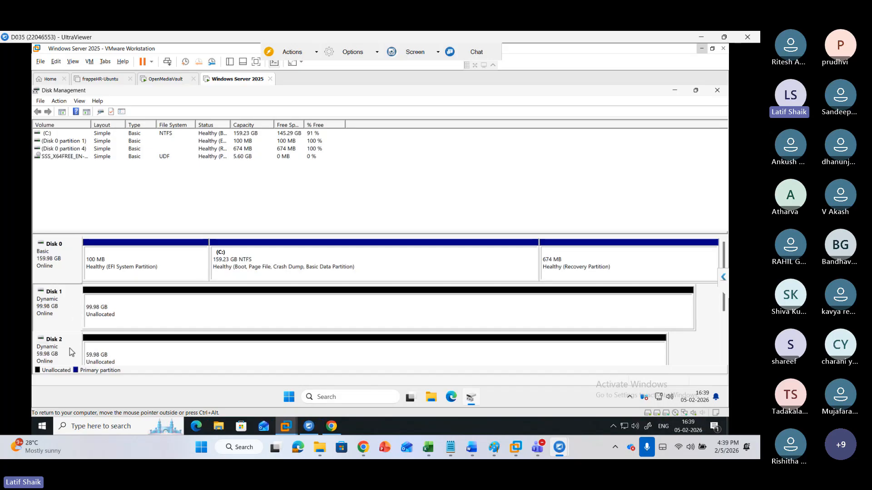
right_click(70, 311)
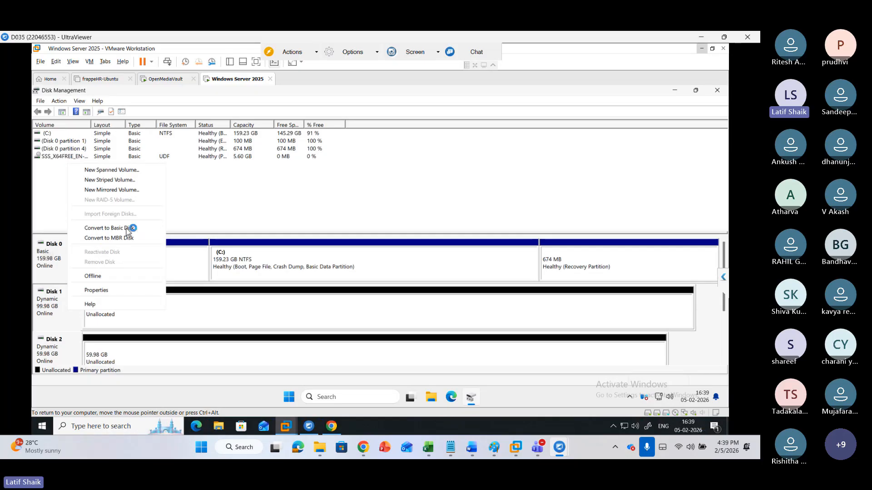
click(205, 343)
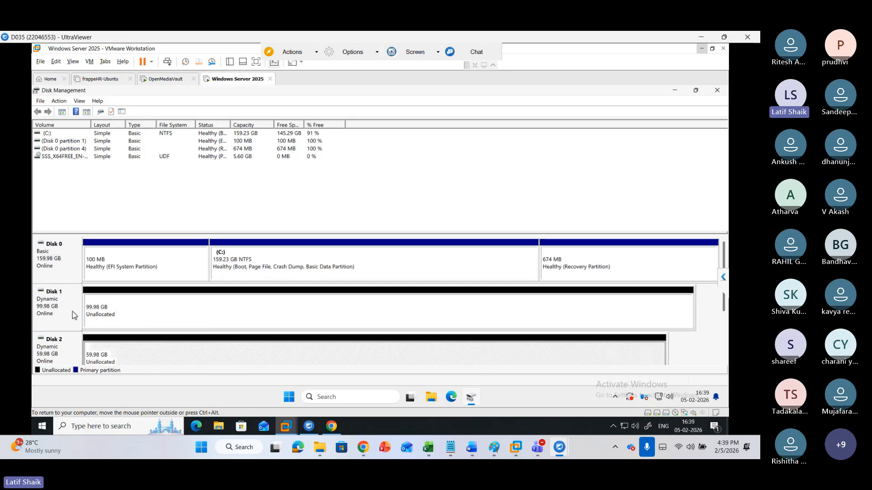
Try to start a new spanned volume from the unallocated space on Disk 1 and Disk 2
right_click(142, 315)
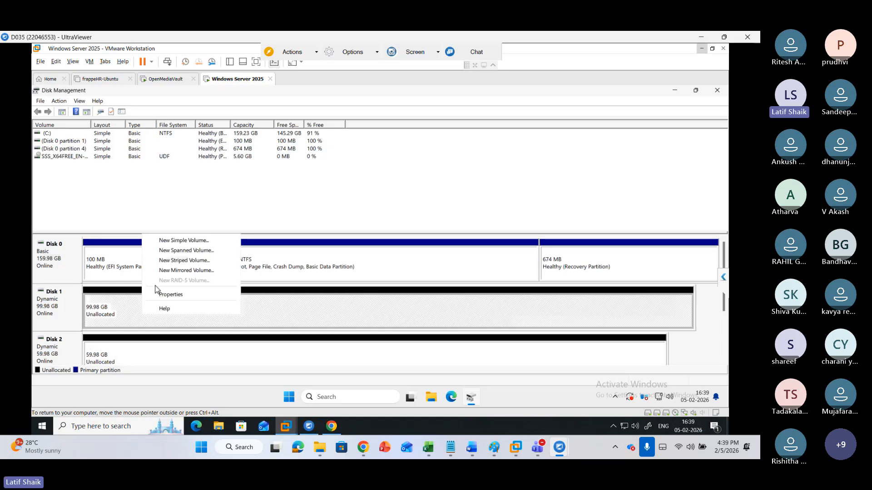
click(180, 250)
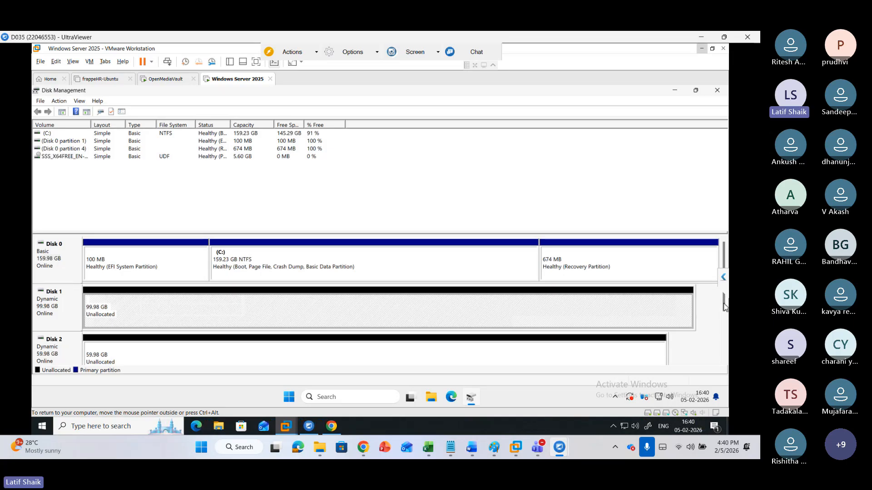
right_click(299, 313)
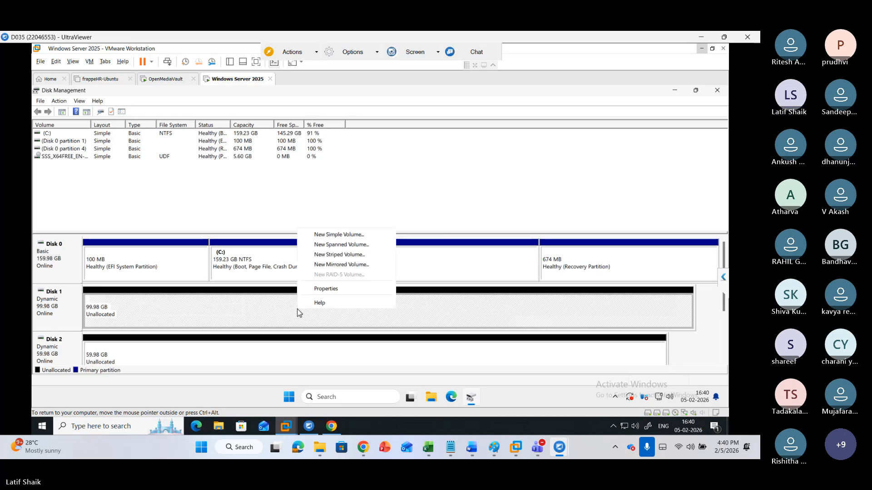
click(345, 245)
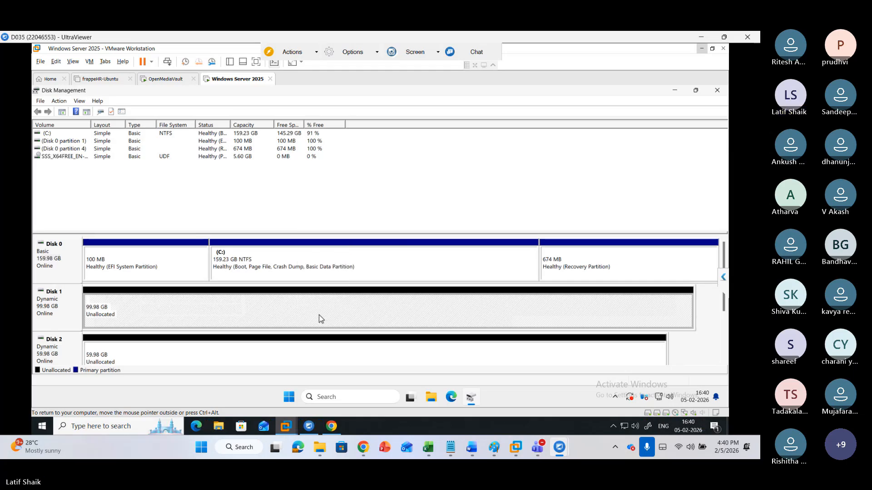
right_click(304, 353)
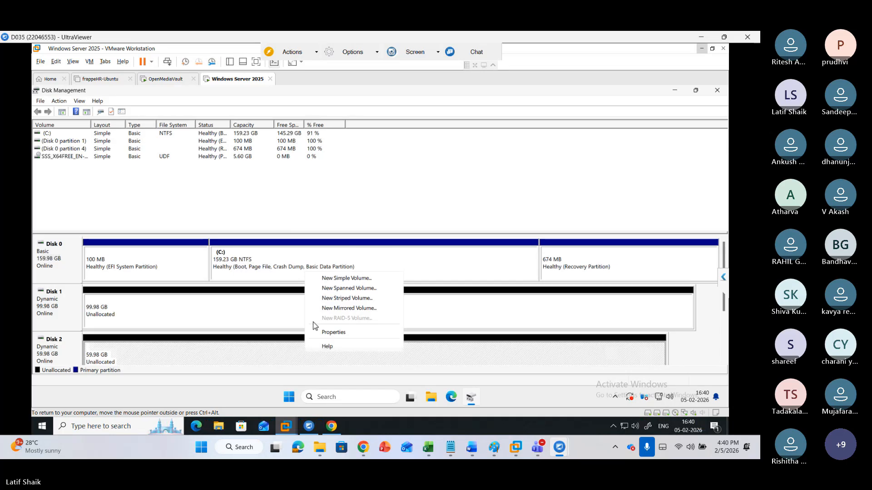
click(319, 291)
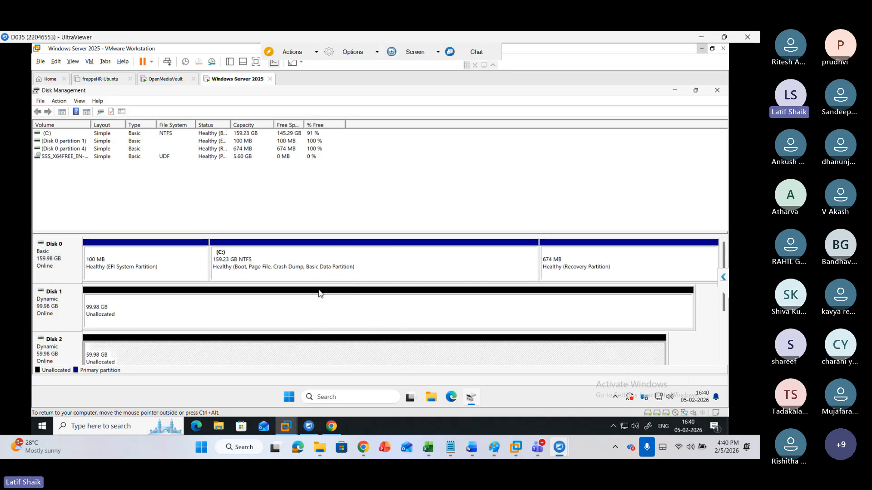
click(135, 320)
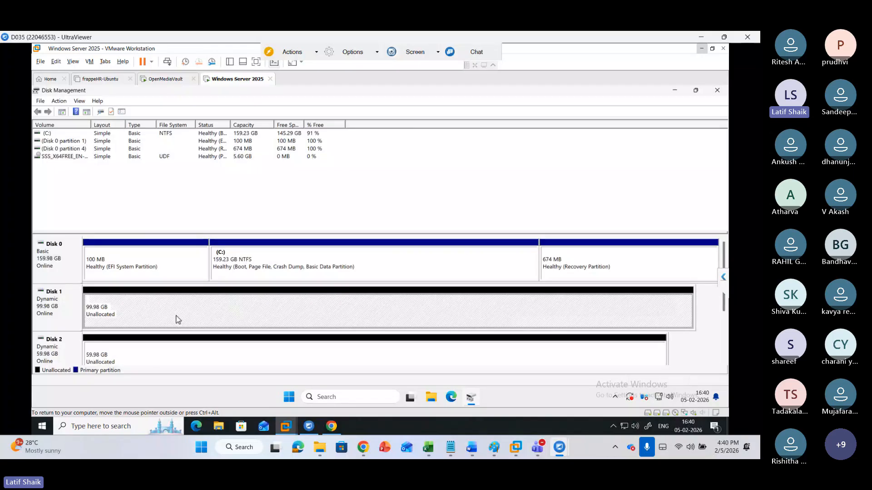
right_click(127, 313)
click(140, 238)
right_click(113, 307)
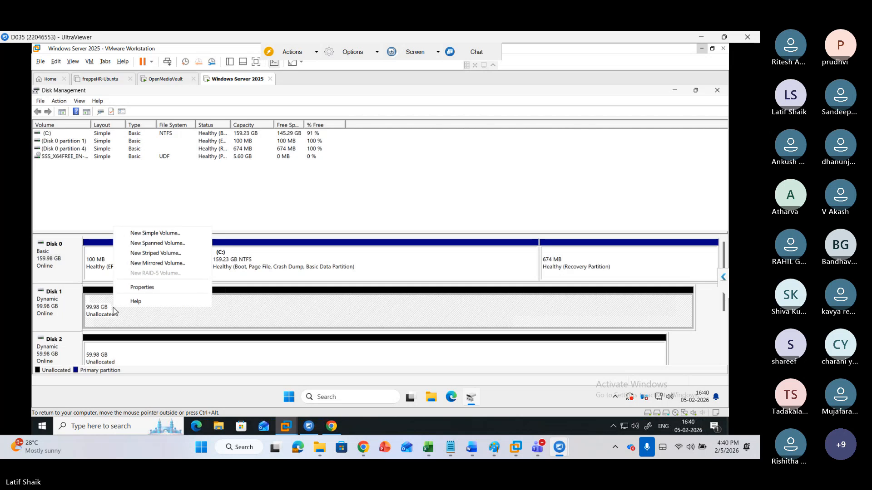
click(53, 315)
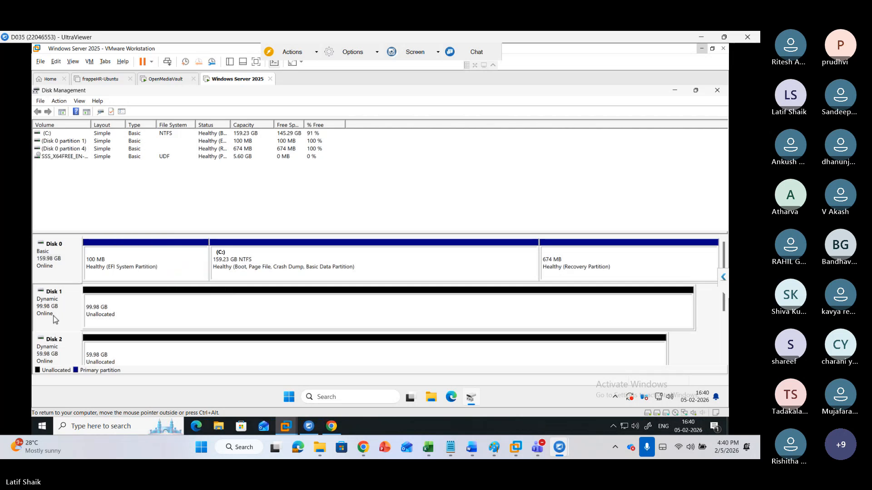
Try to convert Disk 1 and Disk 2 back to basic disks
right_click(53, 315)
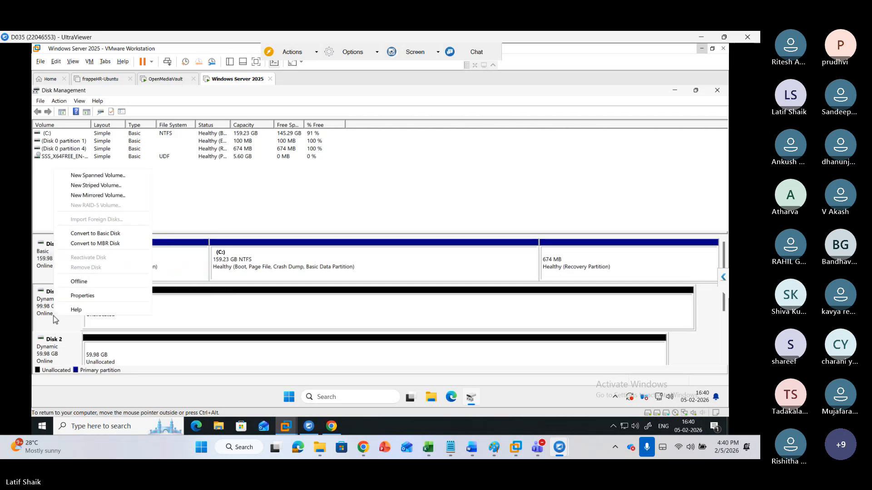
click(96, 236)
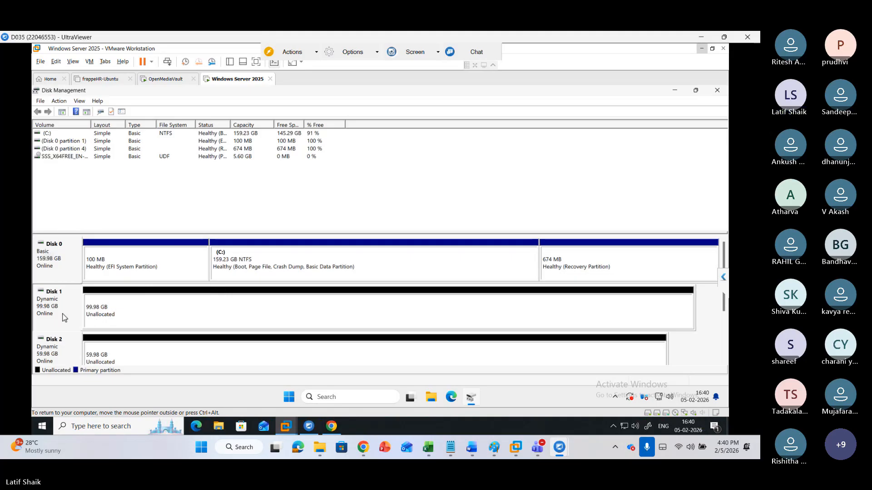
right_click(56, 359)
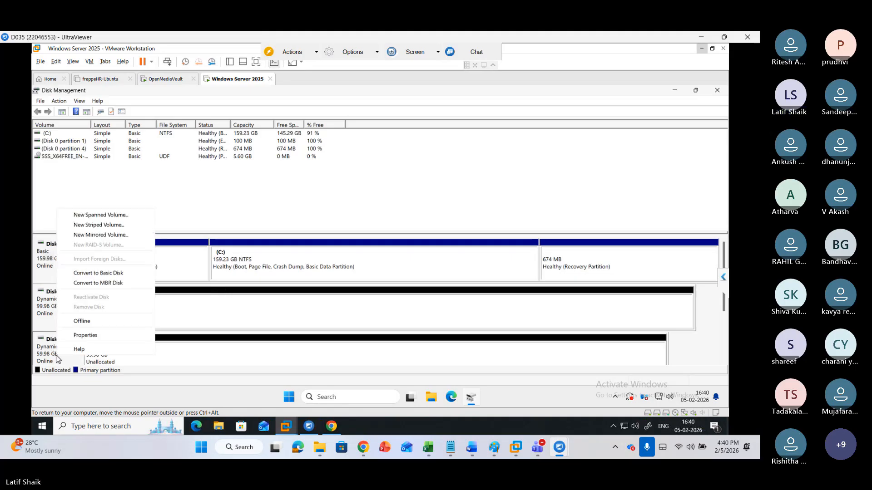
click(58, 360)
right_click(57, 360)
click(97, 274)
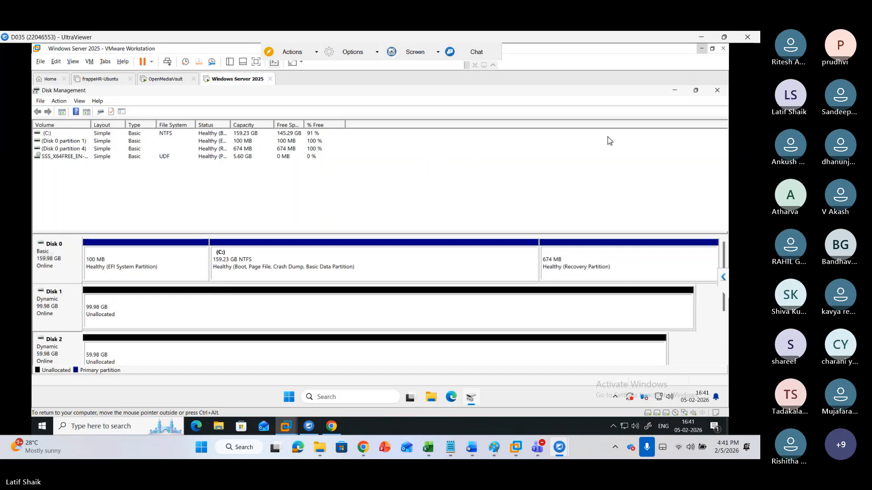
Close Disk Management and power off the Windows Server 2025 virtual machine
click(717, 91)
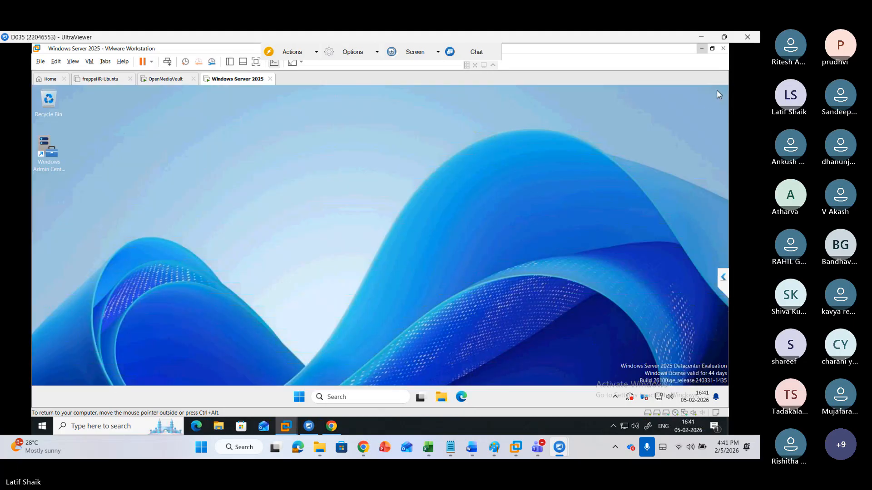
click(151, 61)
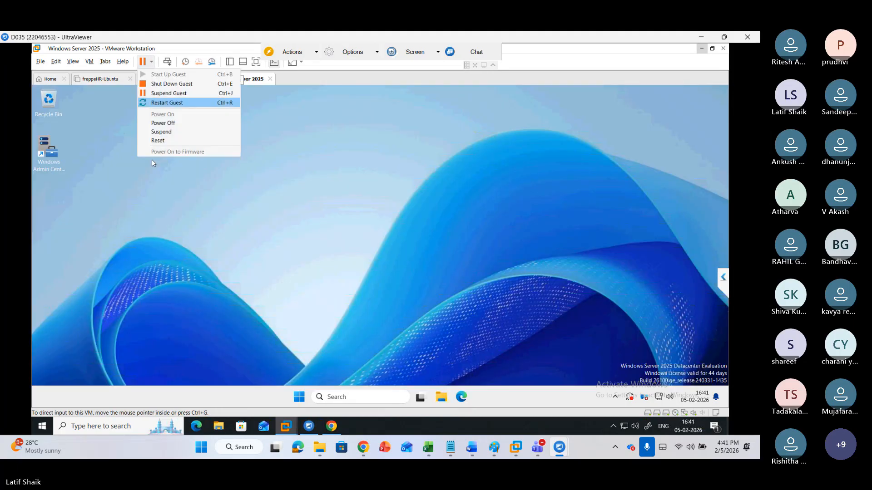
click(163, 123)
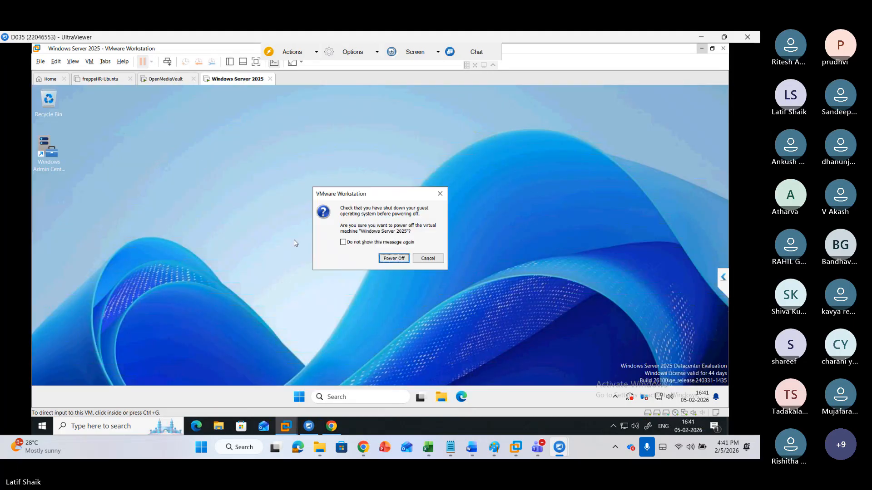
click(382, 258)
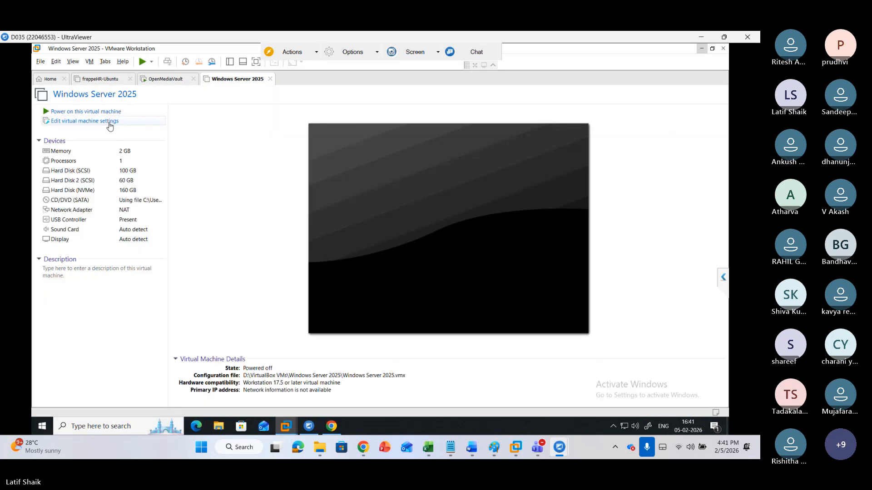
Edit the virtual machine settings and set its memory to 4 GB
click(110, 122)
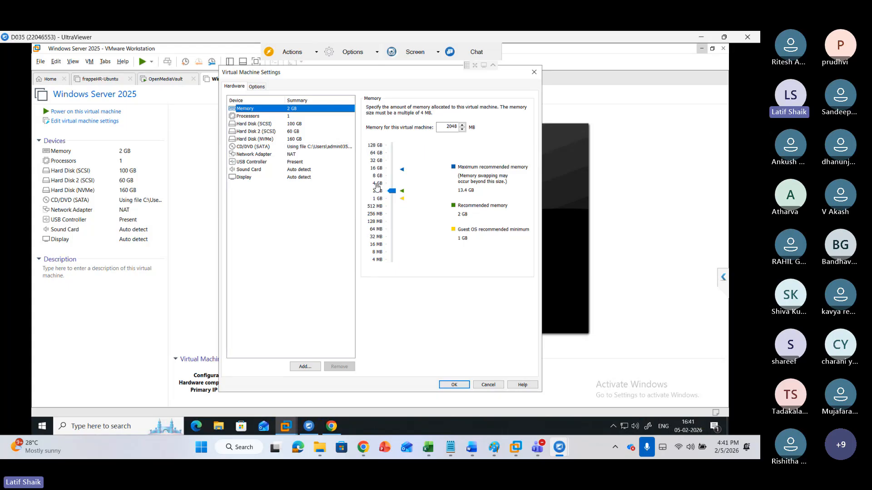
click(385, 182)
click(443, 385)
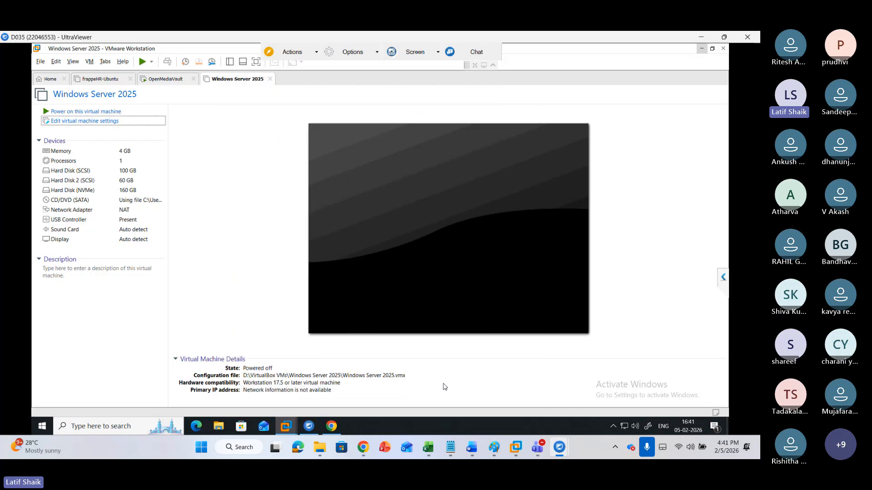
Power on the virtual machine and sign in as Administrator with the account password
click(103, 112)
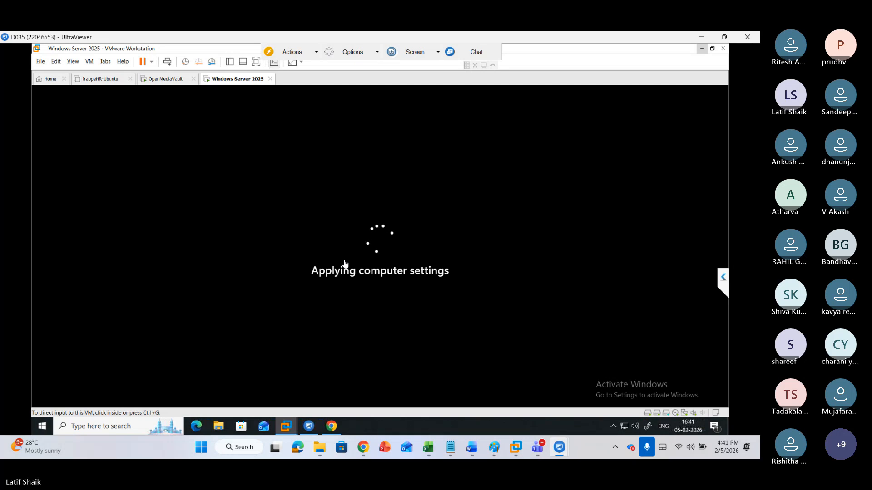
click(345, 265)
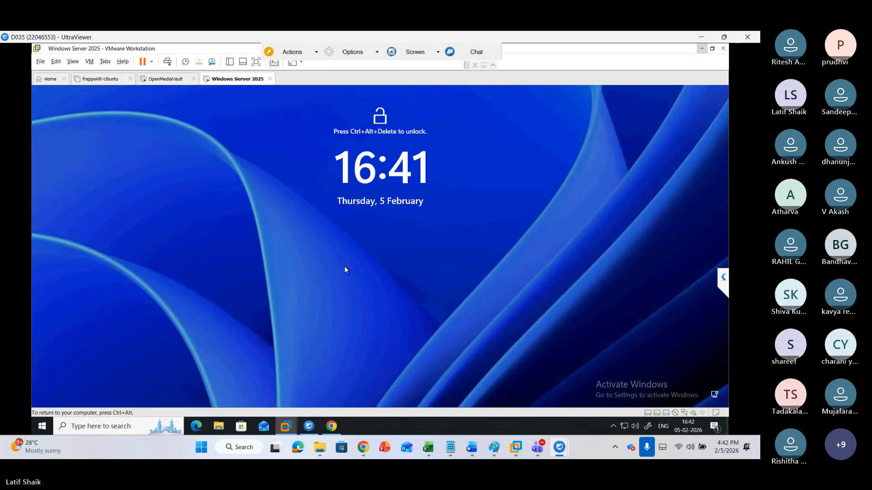
key(ctrl+alt+Insert)
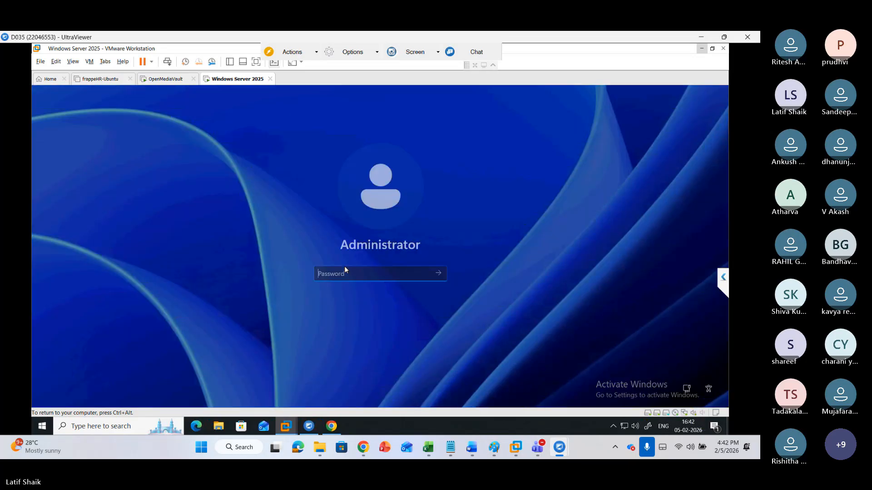
text(••)
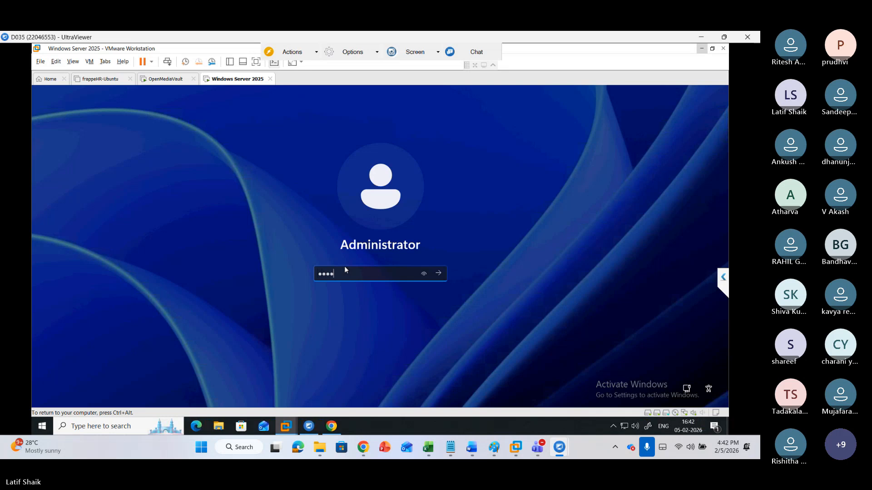
text(•••••)
key(Return)
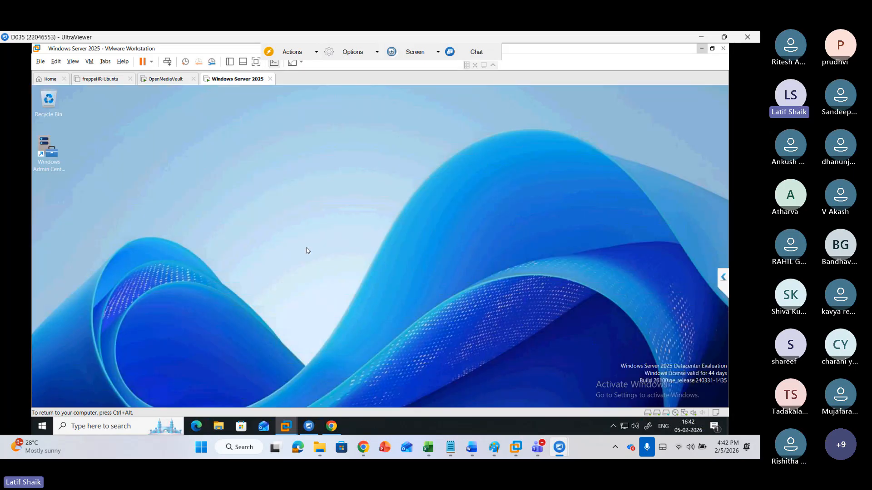
Enter sad as the comment in the Shutdown Event Tracker and confirm the unexpected-shutdown reason
key(ctrl+alt)
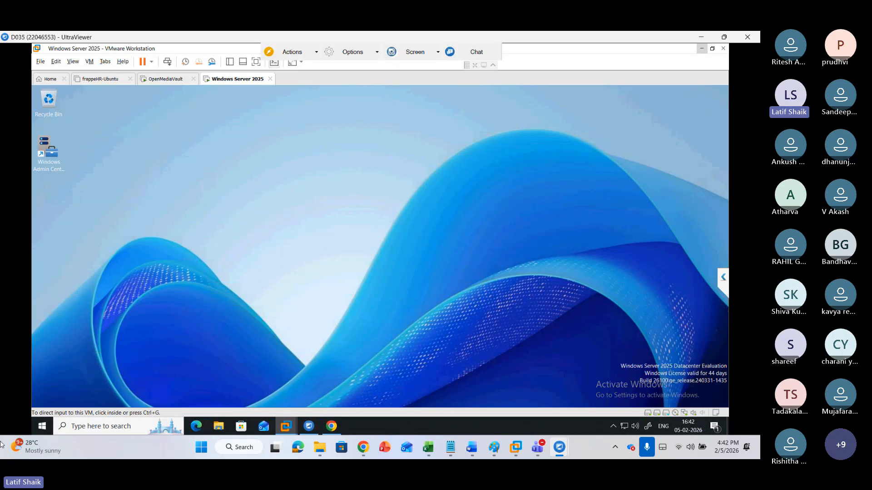
click(308, 251)
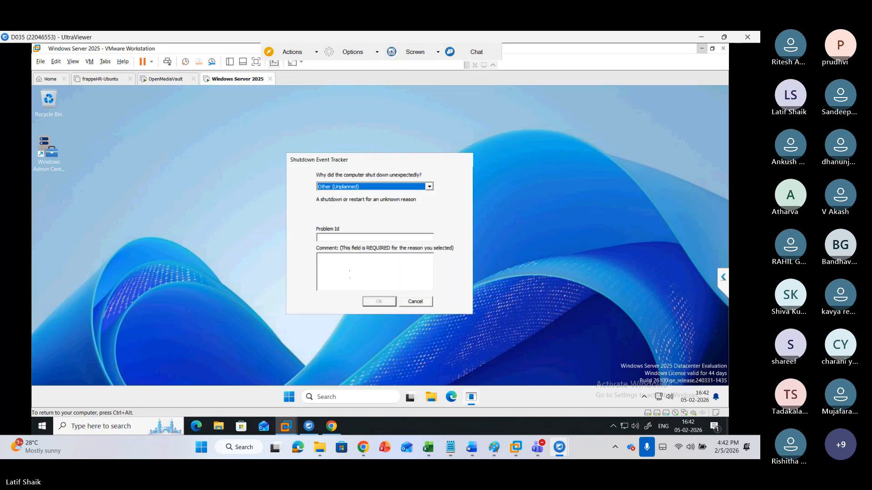
key(Tab)
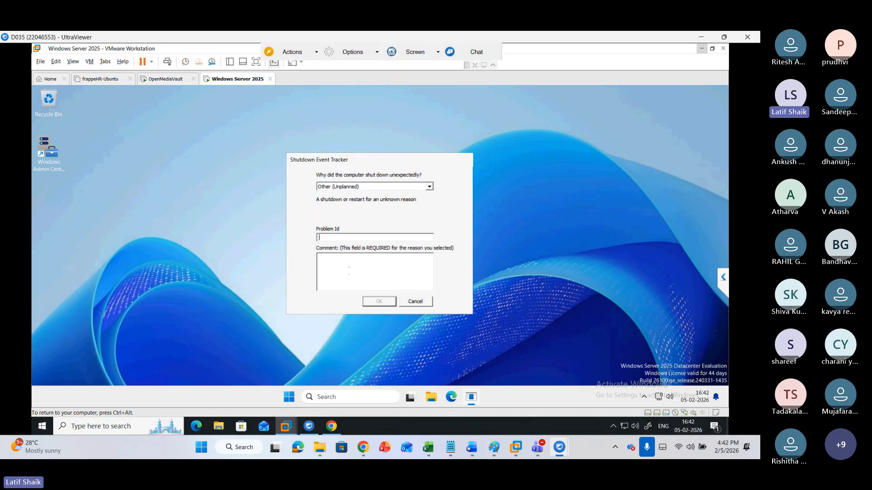
key(Tab)
key(Tab)
key(Tab)
key(Tab)
key(Tab)
key(Tab)
key(Tab)
key(Tab)
key(Tab)
key(Tab)
key(Tab)
key(Tab)
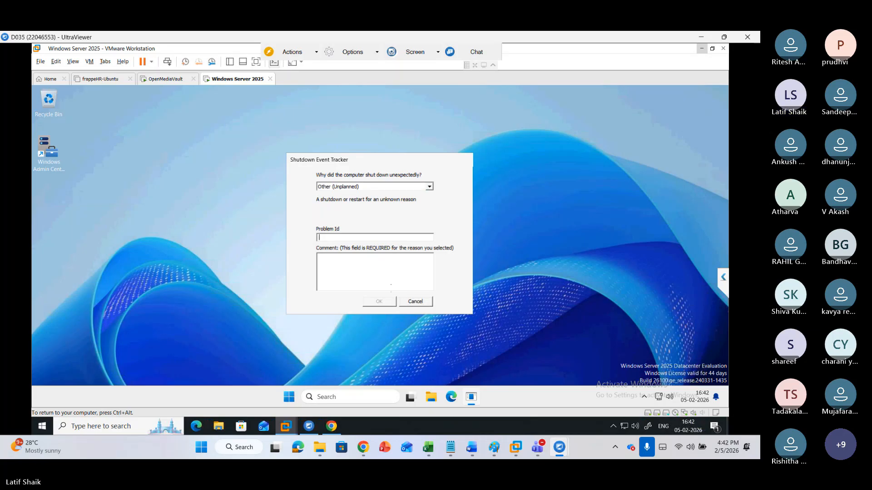
key(Tab)
key(Tab)
key(Tab)
key(Tab)
key(Tab)
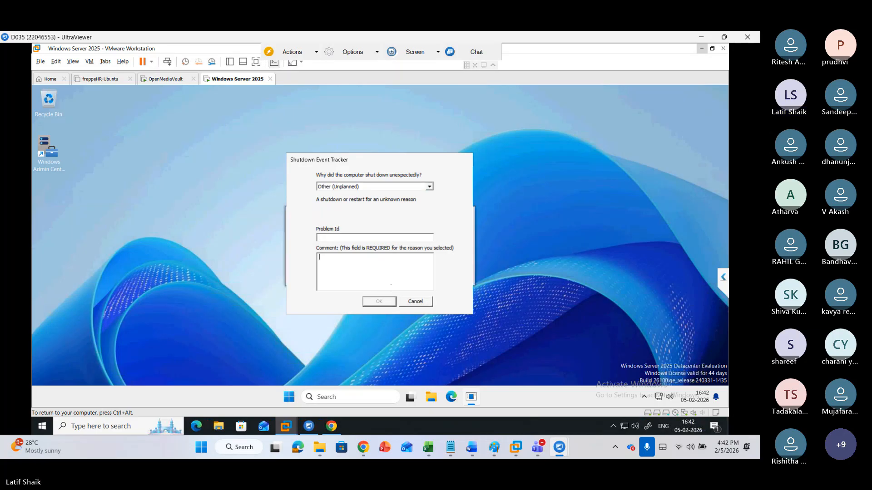
text(asd)
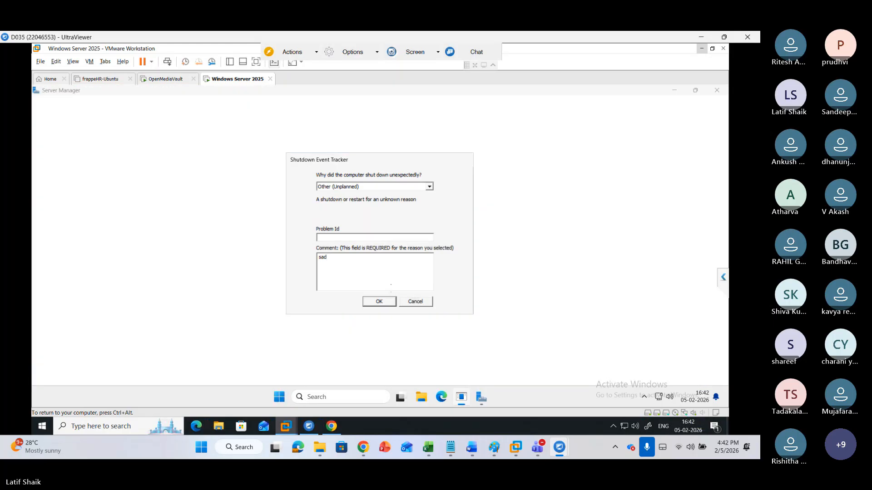
key(Return)
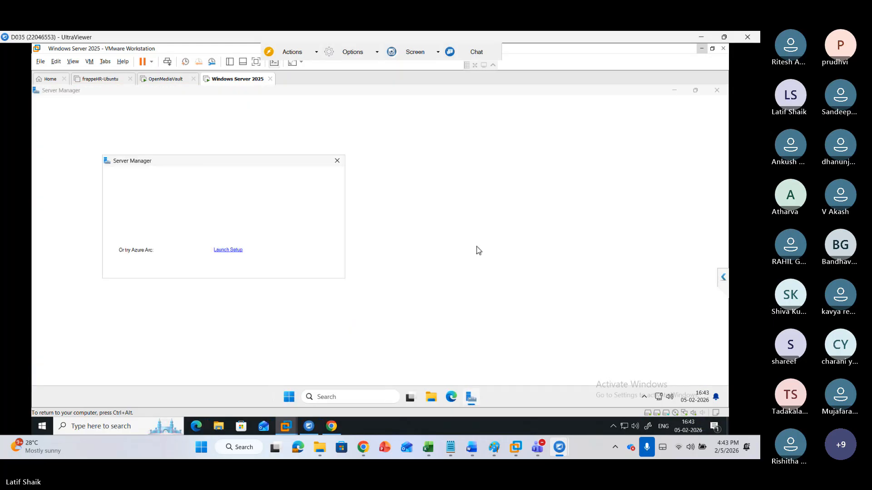
Close the Server Manager window and its Azure Arc setup prompt
click(337, 162)
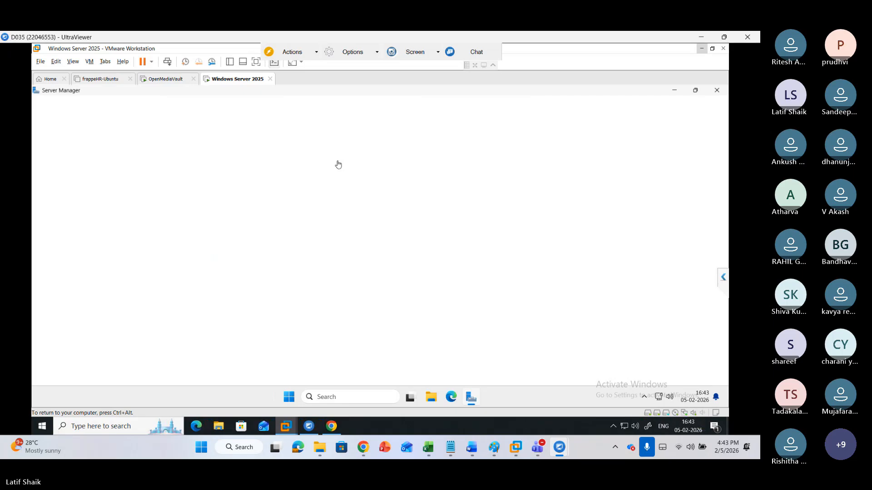
click(717, 91)
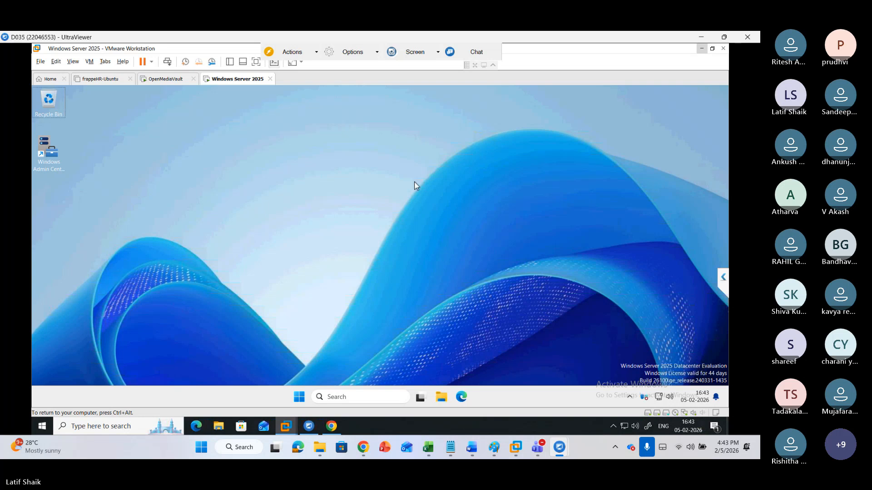
Open Disk Management by running diskmgmt.msc and maximize its window
key(super+r)
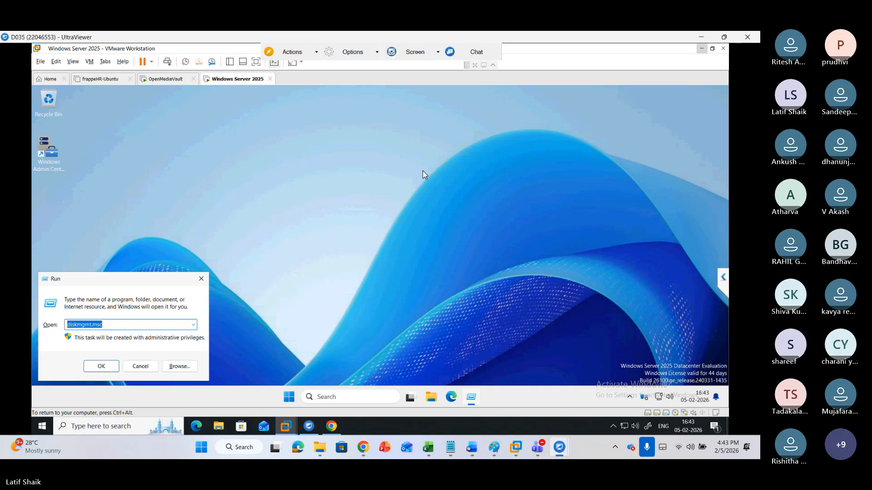
click(98, 364)
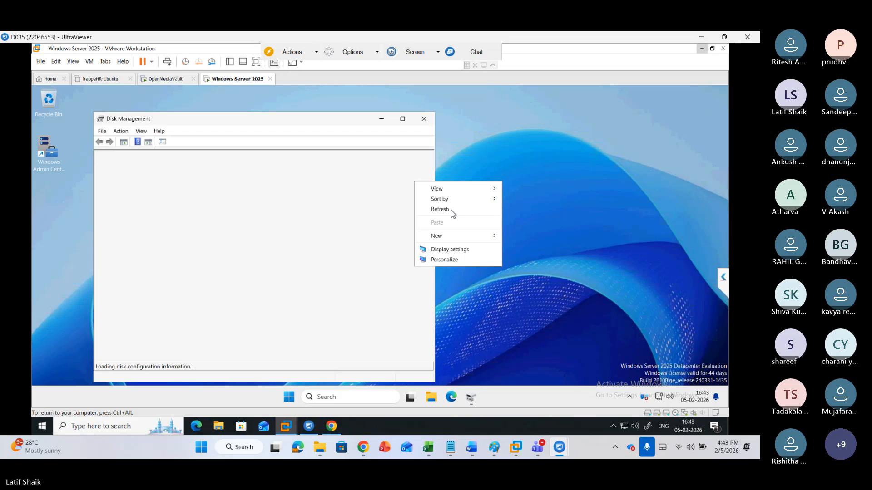
click(451, 210)
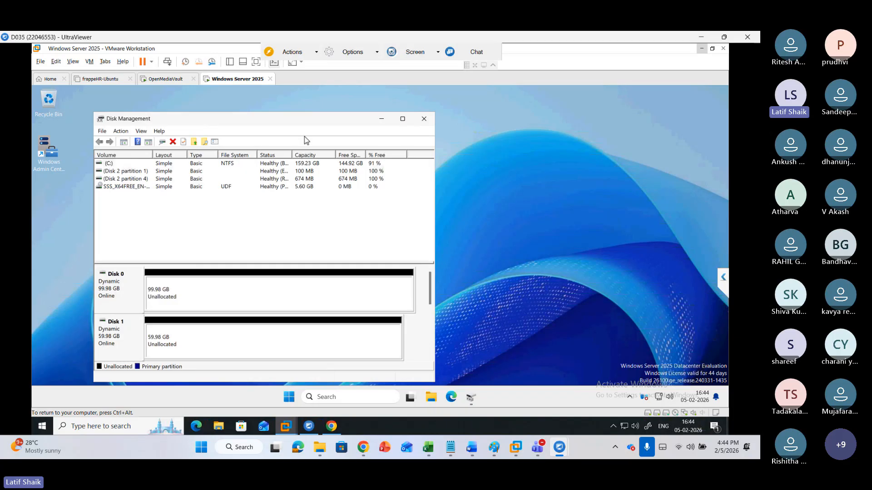
mouse_move(403, 122)
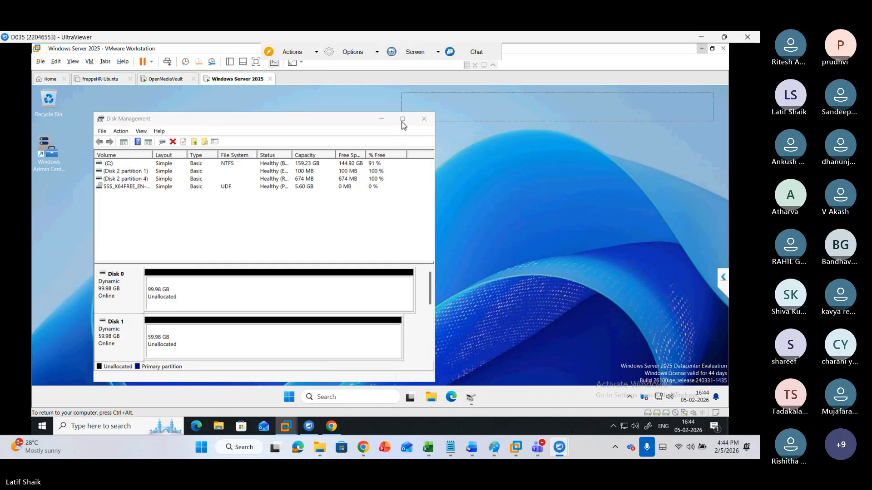
click(317, 124)
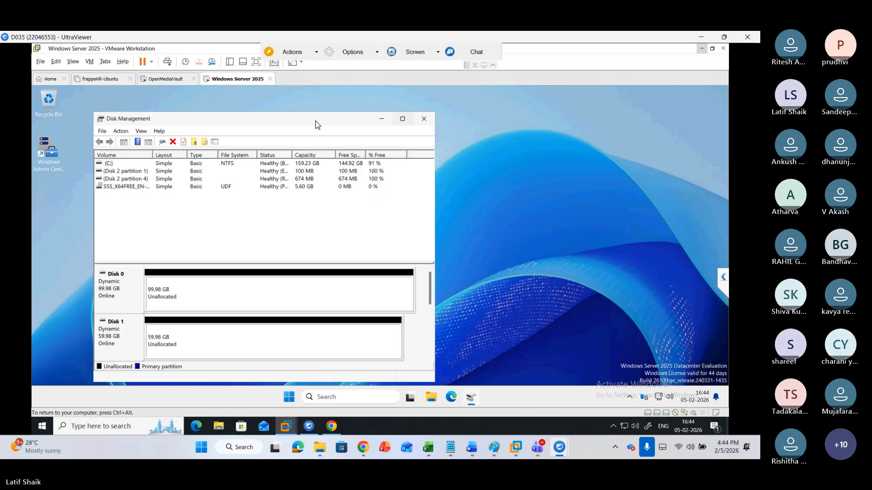
key(super+z)
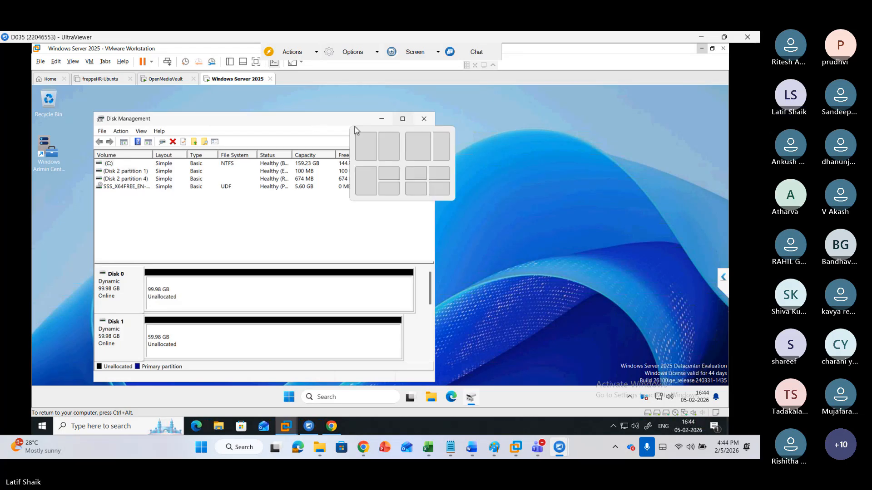
double_click(295, 120)
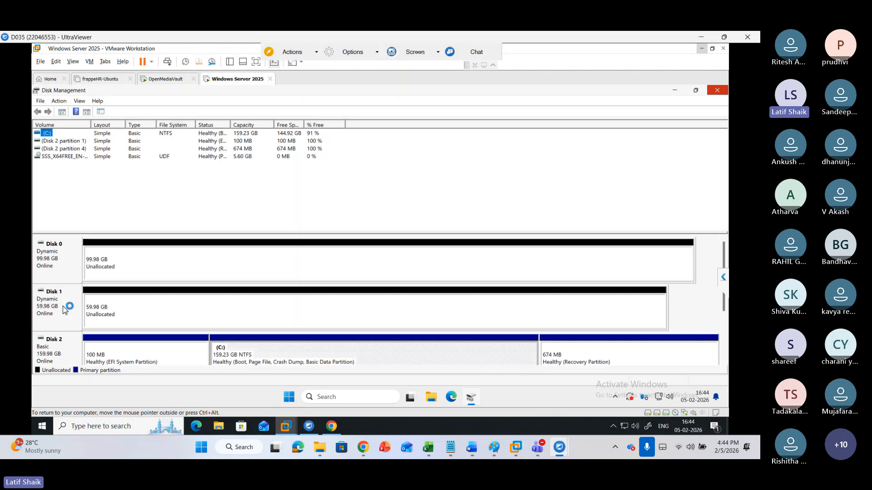
Try to convert Disk 1 from a dynamic to a basic disk
right_click(67, 267)
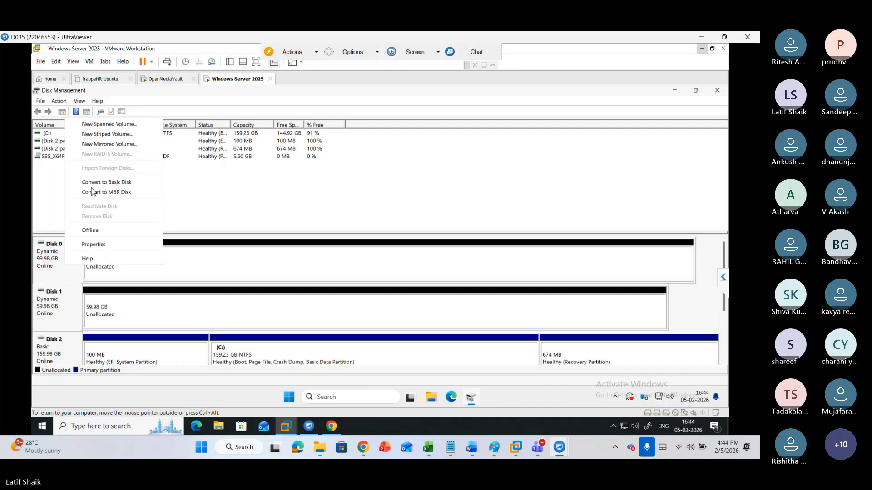
key(Escape)
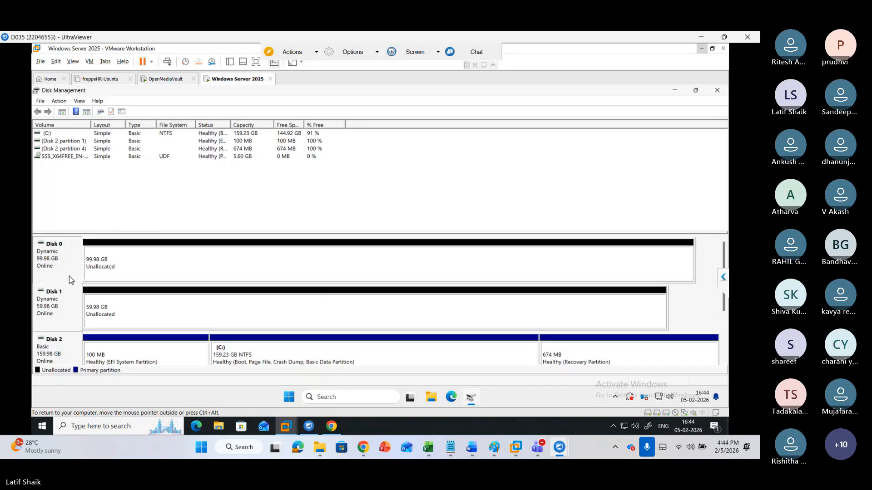
right_click(68, 312)
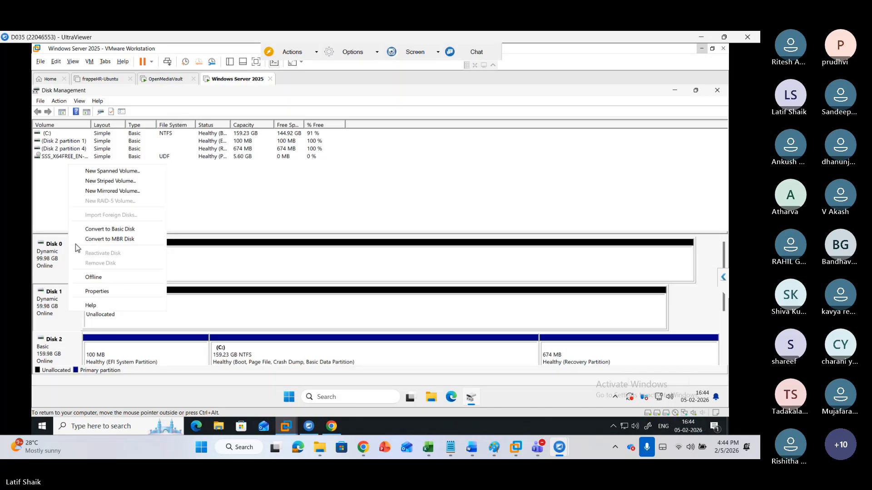
click(101, 228)
drag(100, 228, 100, 226)
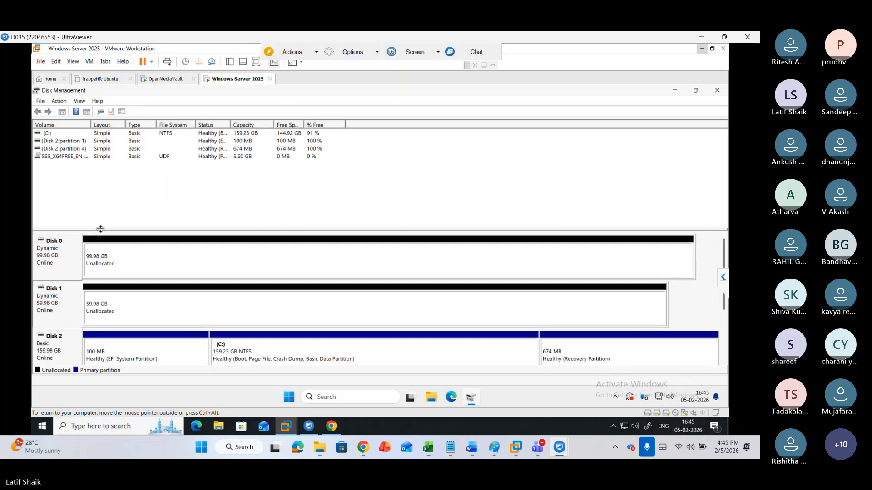
right_click(57, 311)
click(56, 312)
right_click(57, 311)
click(89, 230)
right_click(64, 310)
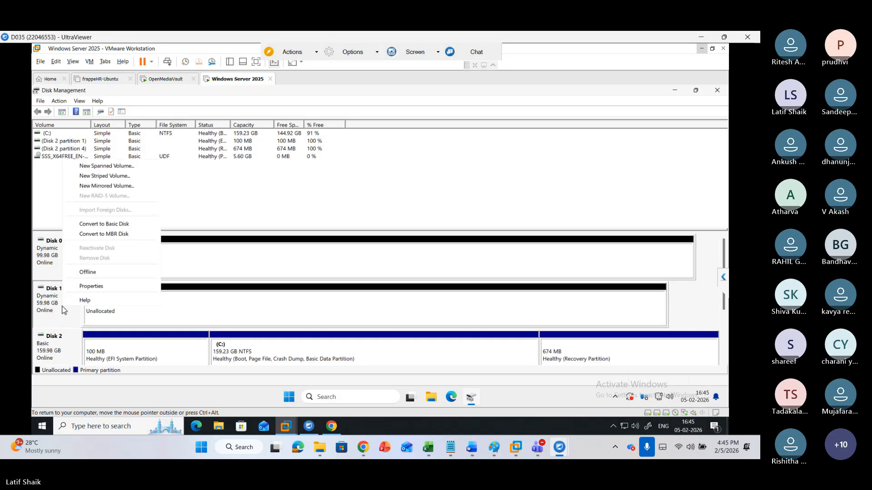
click(64, 311)
right_click(149, 314)
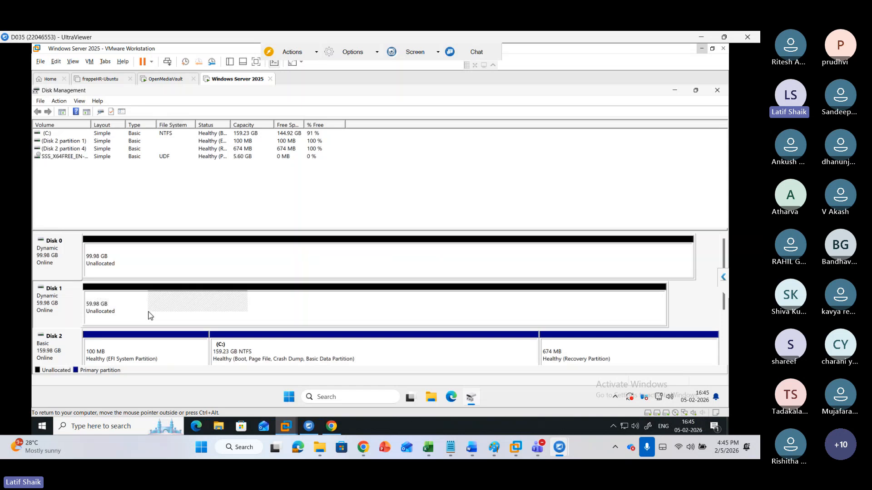
click(54, 309)
right_click(54, 309)
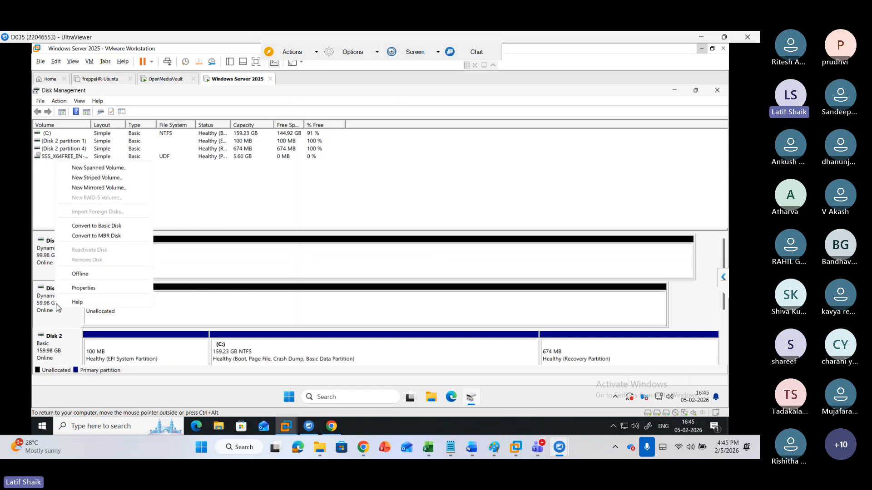
click(83, 228)
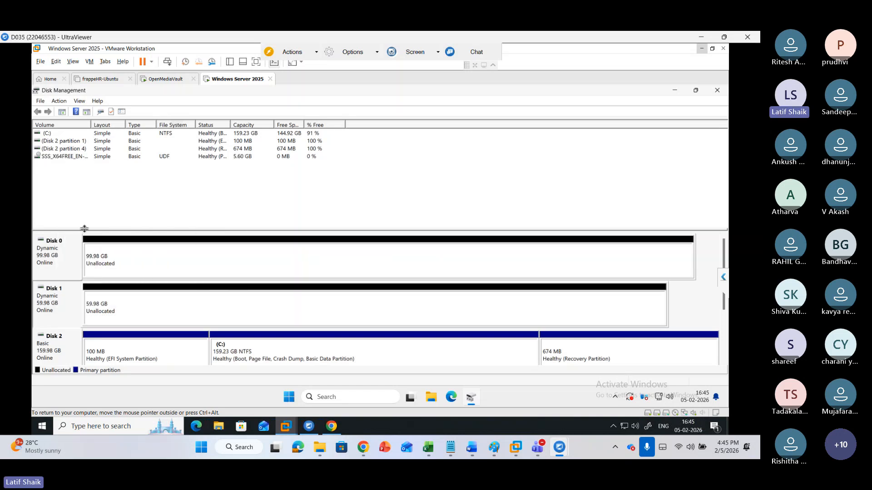
right_click(60, 297)
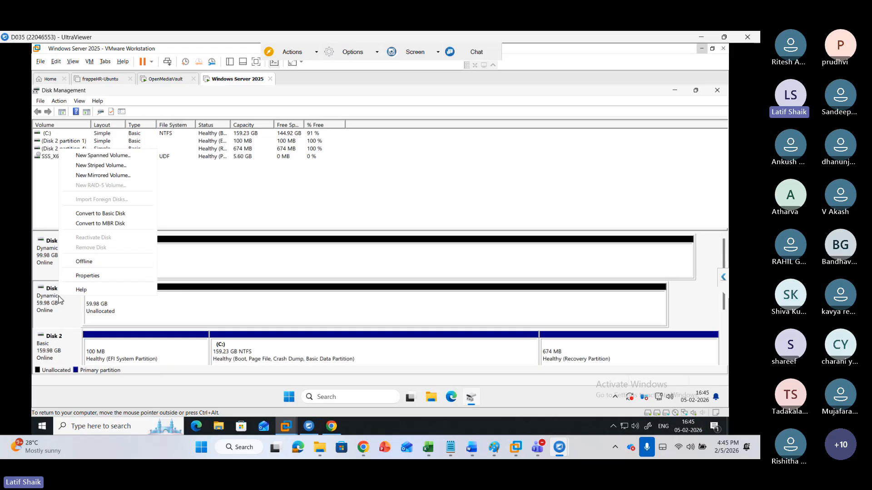
click(69, 215)
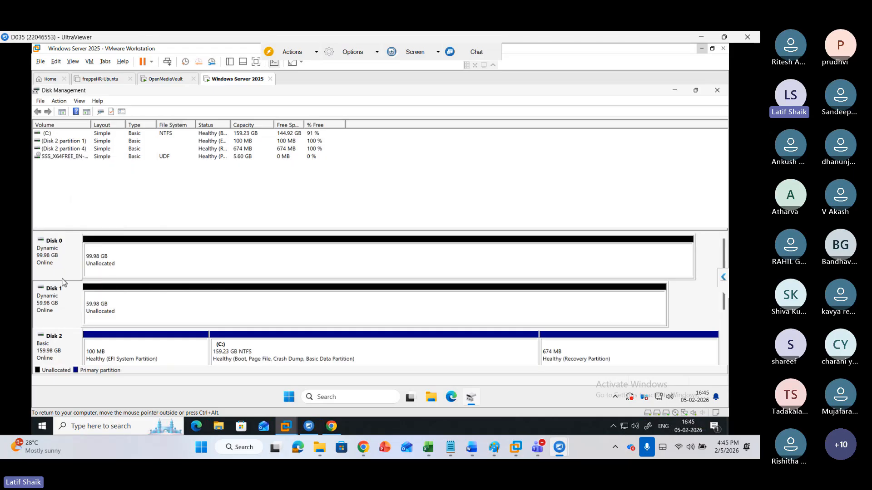
right_click(59, 307)
click(78, 224)
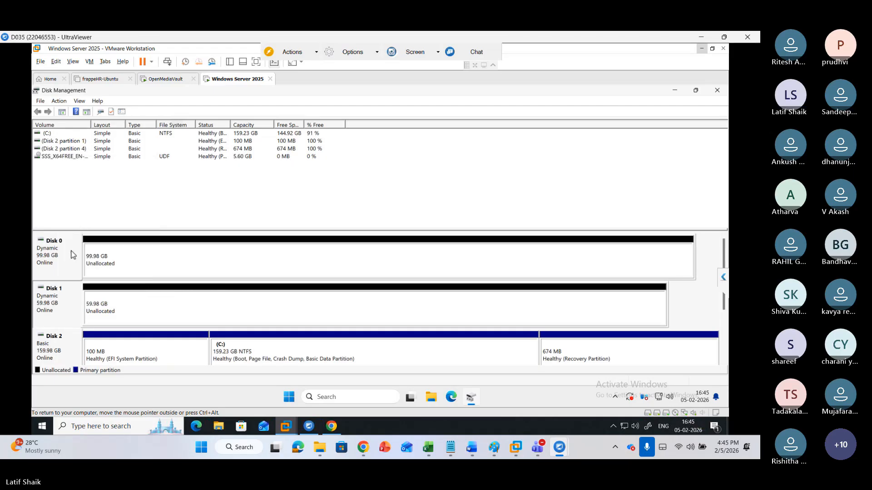
right_click(63, 301)
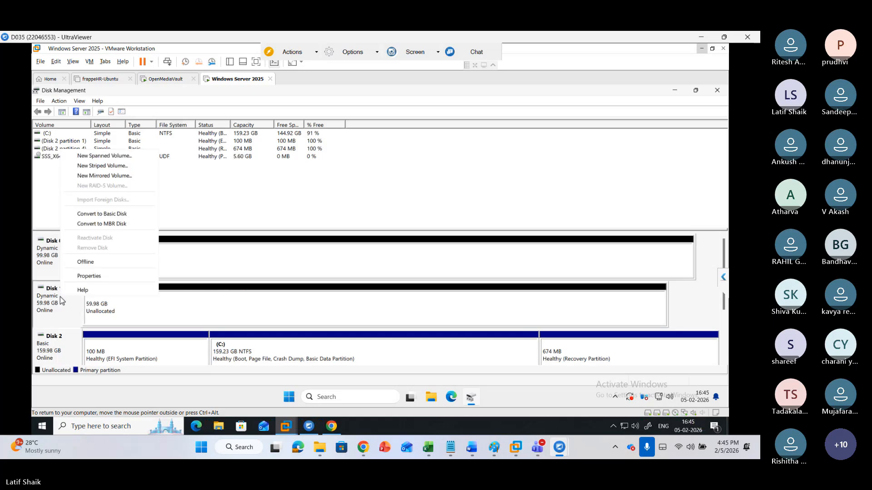
key(Up)
key(Up)
key(Up)
key(Up)
key(Up)
key(Up)
key(Up)
key(Up)
key(Down)
key(Down)
key(Down)
key(Down)
key(Down)
key(Down)
key(Down)
key(Up)
key(Up)
key(Up)
key(Up)
key(Up)
key(Up)
key(Up)
key(Up)
key(Up)
key(Up)
key(Up)
key(Up)
key(Up)
key(Up)
key(Up)
key(Up)
key(Up)
key(Up)
key(Up)
key(Up)
key(Up)
key(Up)
key(Up)
key(Up)
key(Up)
key(Up)
key(Up)
key(Up)
key(Up)
key(Up)
key(Up)
key(Up)
key(Up)
key(Up)
key(Up)
key(Up)
key(Up)
key(Up)
key(Up)
key(Up)
key(Up)
key(Up)
key(Up)
key(Up)
key(Up)
key(Up)
key(Up)
key(Up)
key(Up)
key(Up)
key(Up)
key(Up)
key(Up)
key(Up)
key(Up)
key(Up)
key(Up)
key(Up)
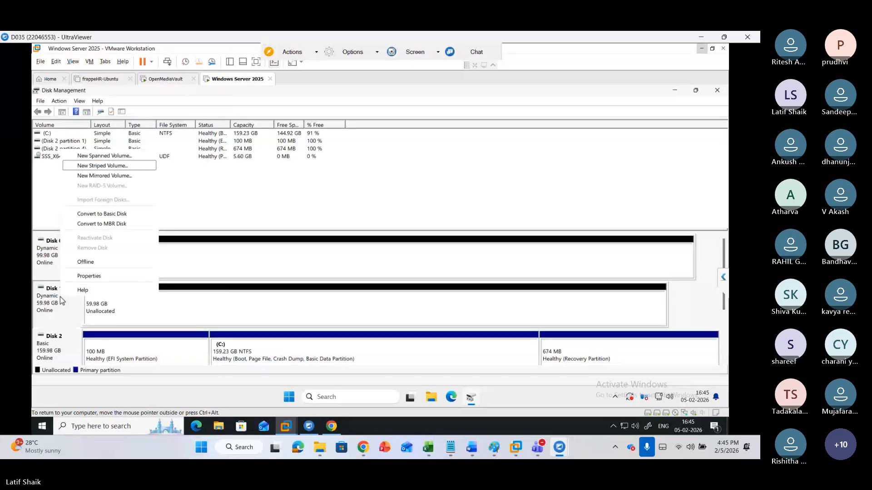
key(Up)
key(Up)
key(Up)
key(Up)
key(Up)
key(Up)
key(Up)
key(Escape)
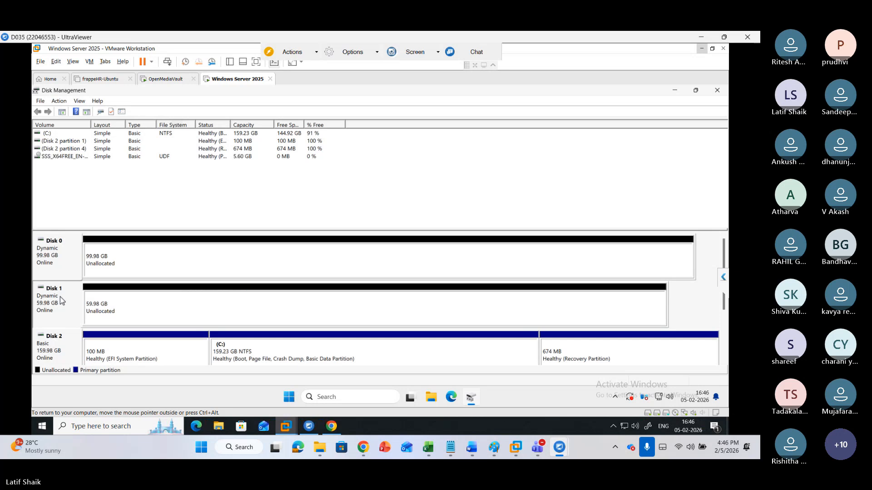
Convert Disk 0 and Disk 1 to basic disks
right_click(68, 256)
click(113, 173)
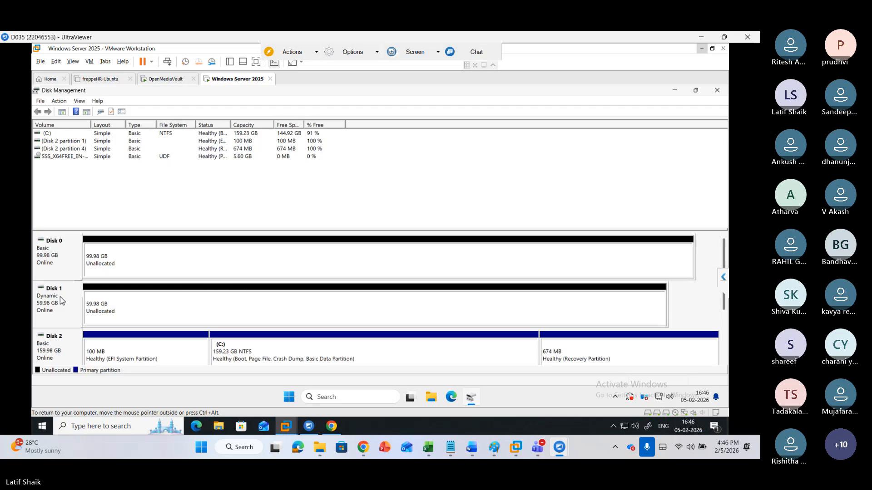
right_click(62, 301)
click(113, 214)
Create a simple volume on Disk 0 using its full size, drive letter E and a quick NTFS format
click(274, 257)
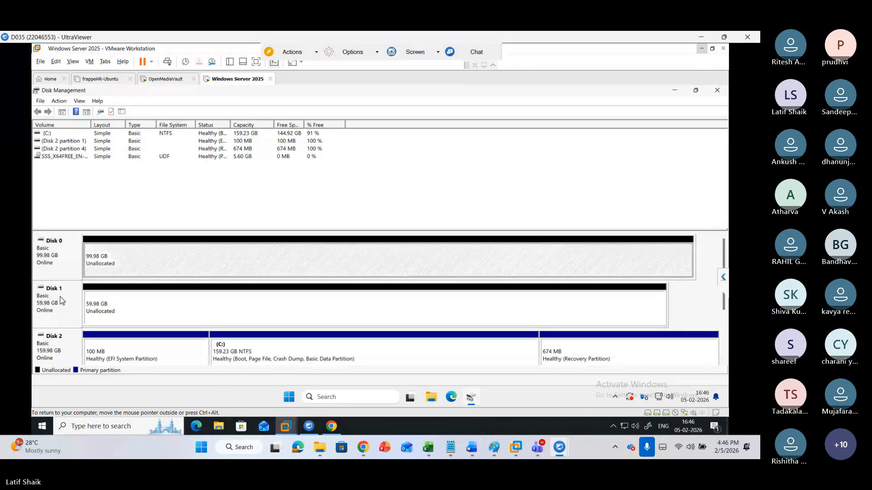
right_click(126, 264)
key(Escape)
click(209, 296)
click(209, 296)
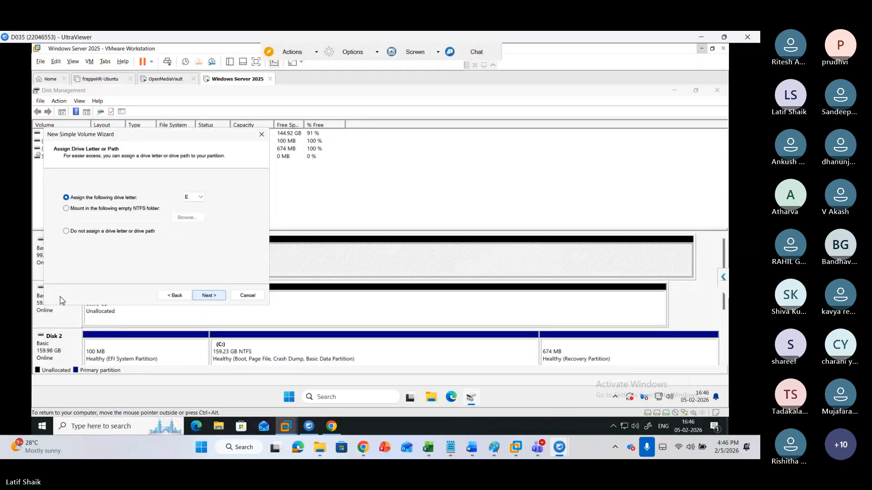
key(Return)
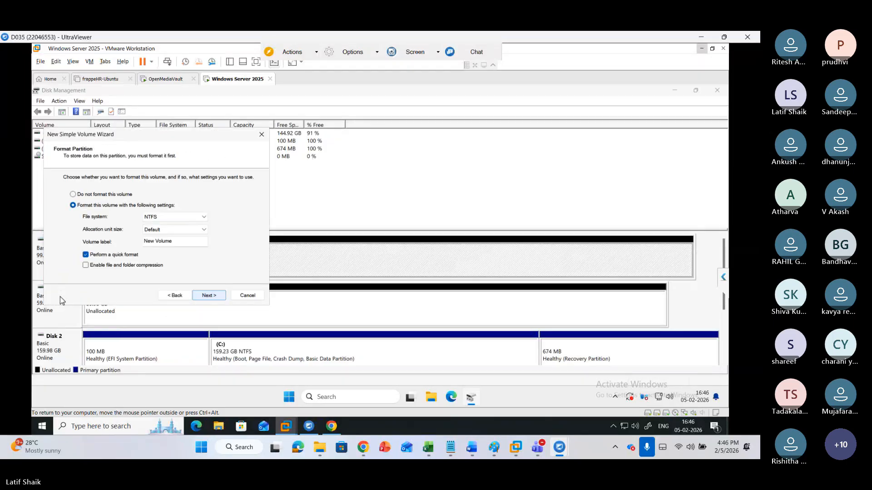
click(175, 295)
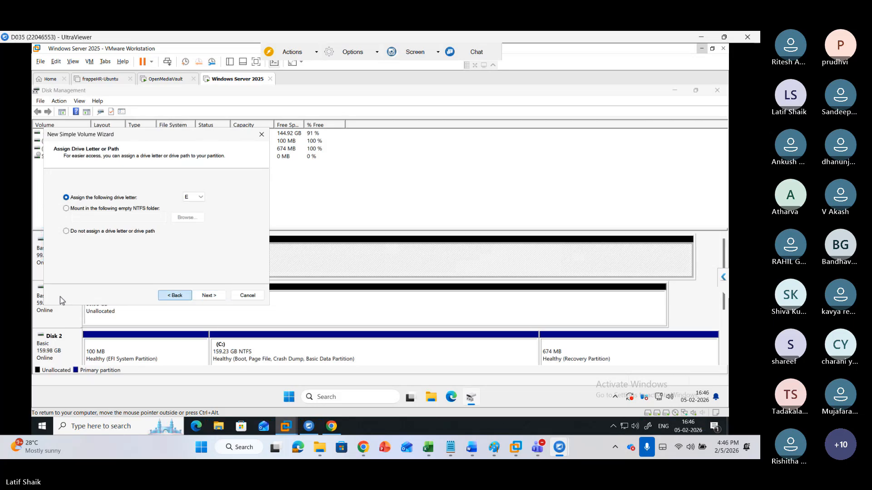
click(175, 296)
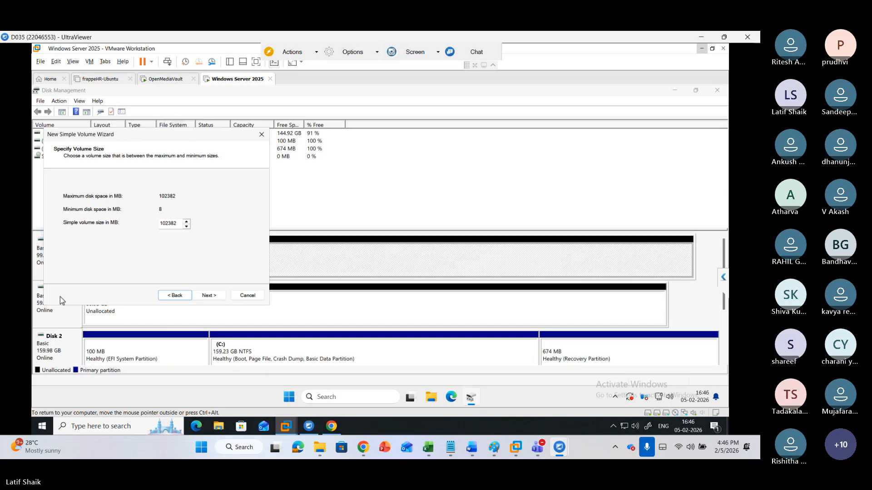
click(209, 296)
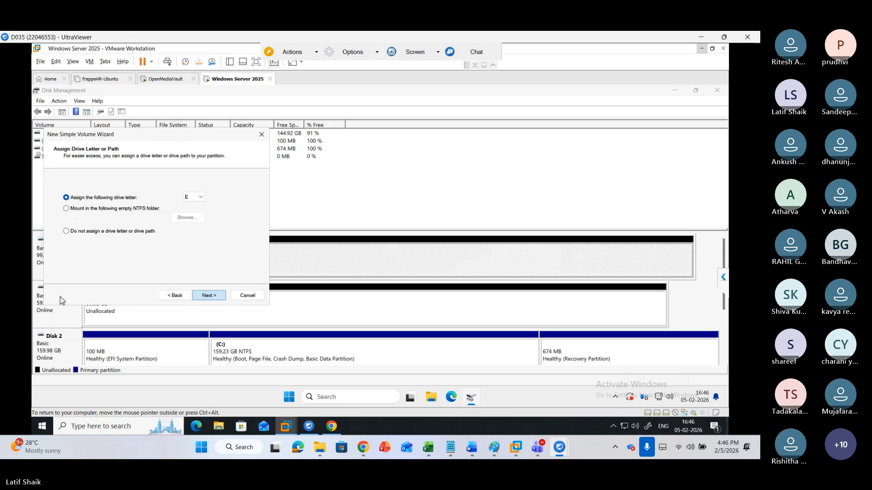
key(Escape)
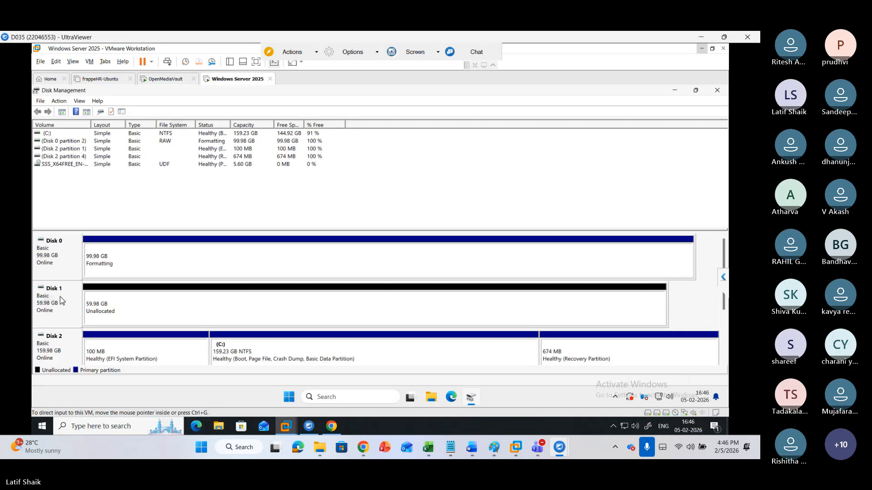
Open File Explorer on the host and select four sample files in the Downloads folder
key(super+e)
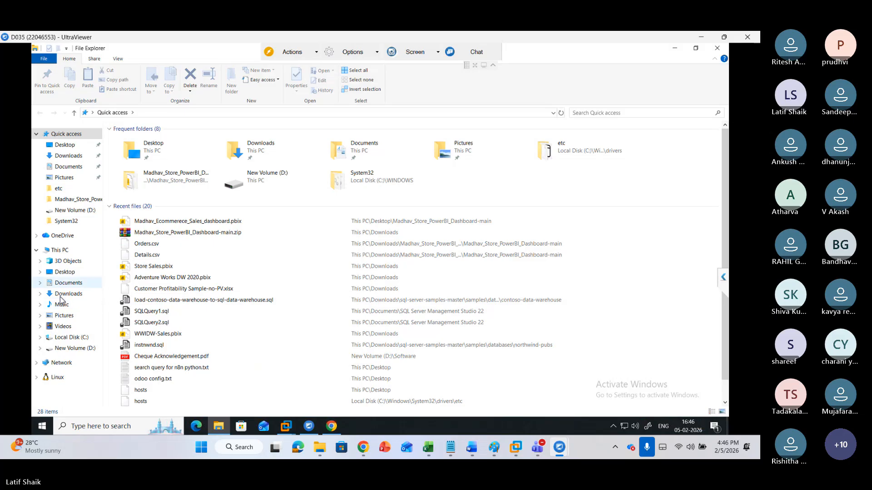
click(68, 282)
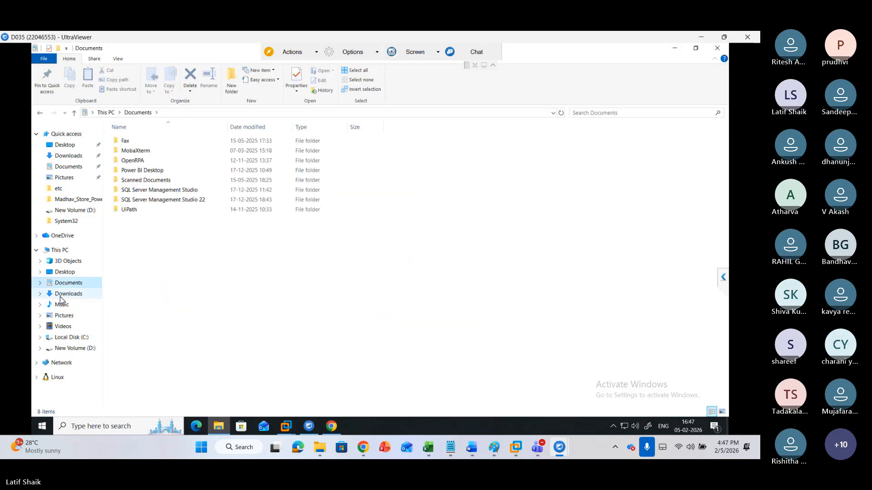
click(62, 298)
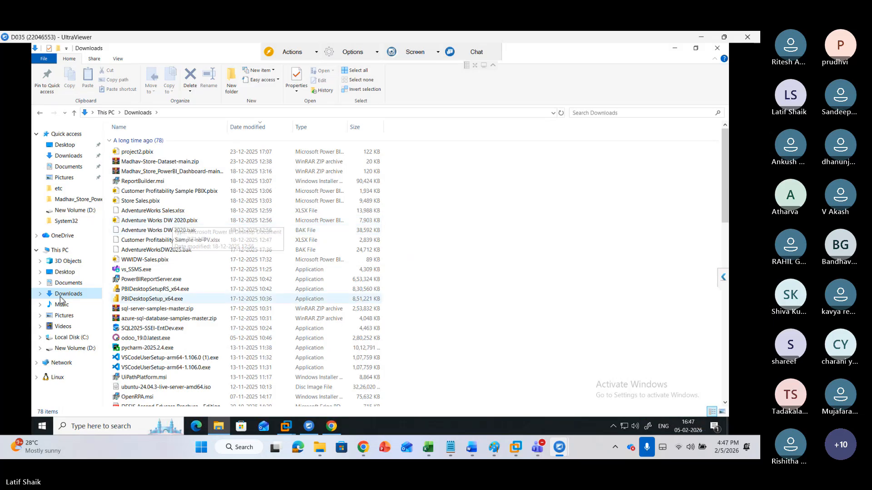
scroll(245, 270, down, 9)
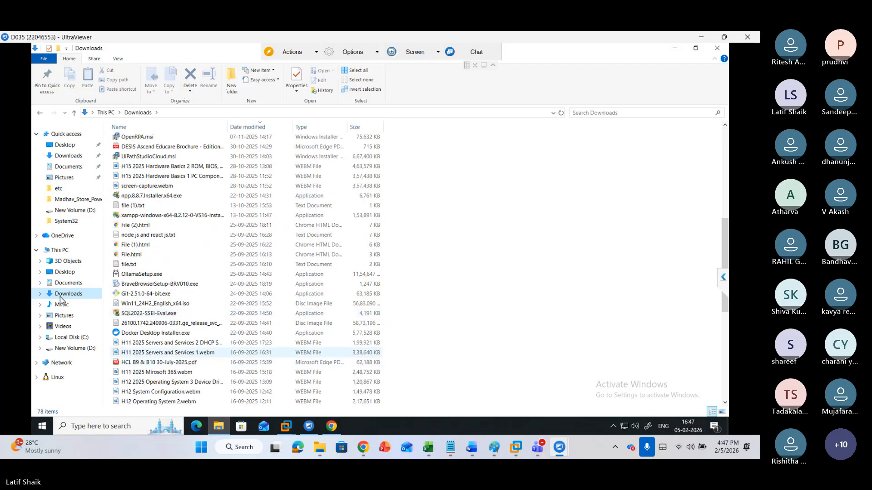
scroll(245, 270, down, 4)
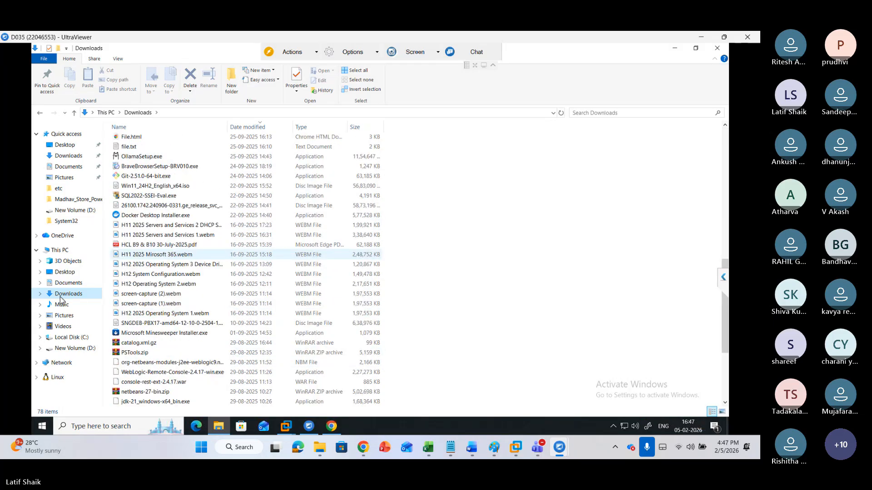
scroll(245, 270, down, 4)
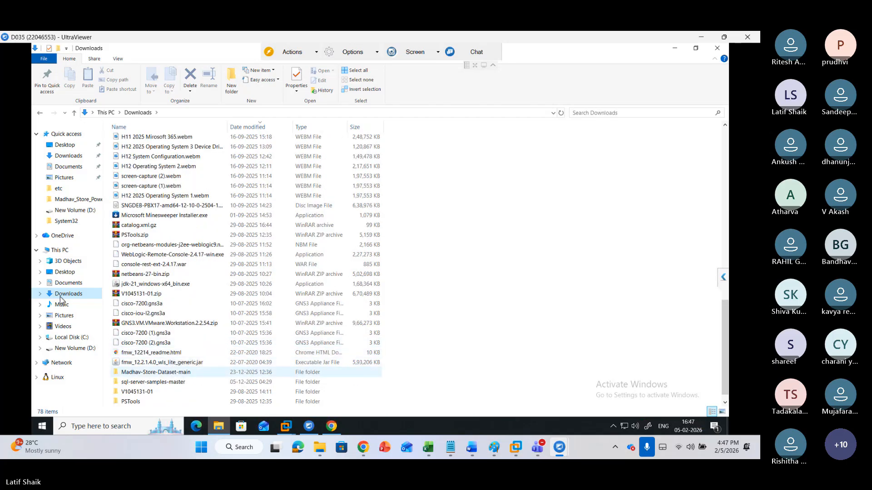
scroll(245, 270, up, 13)
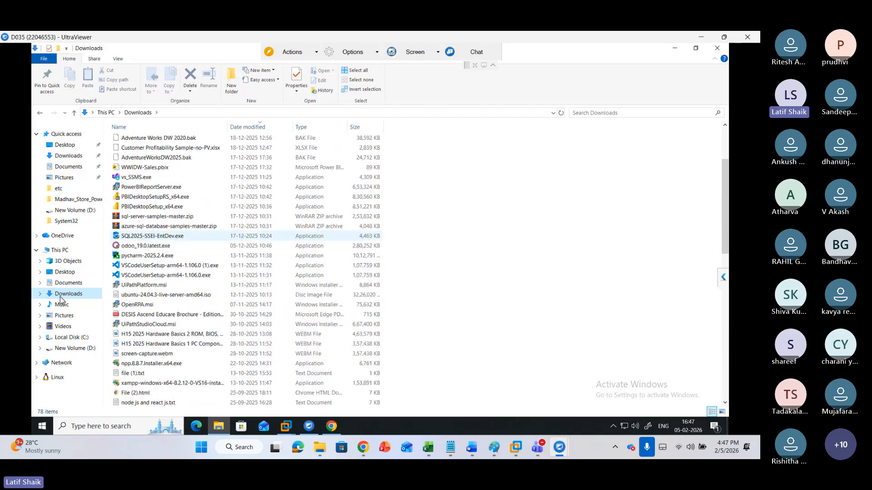
key(Home)
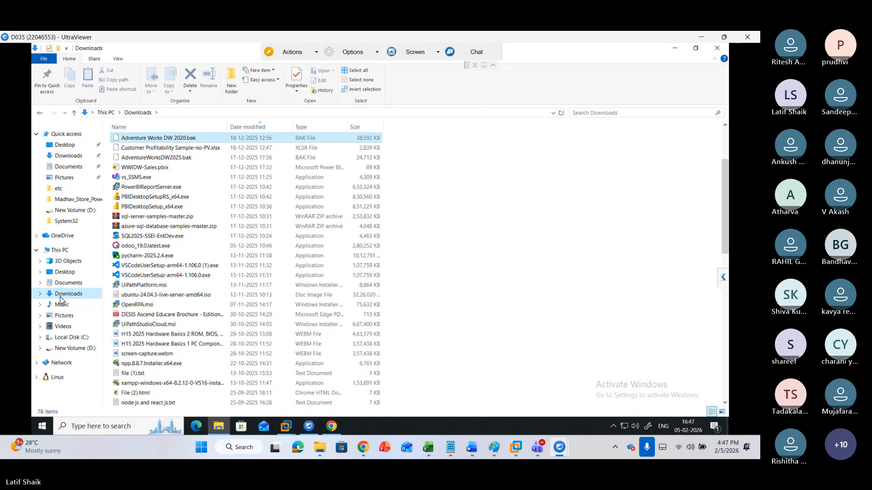
key(shift+Down)
key(shift+Down)
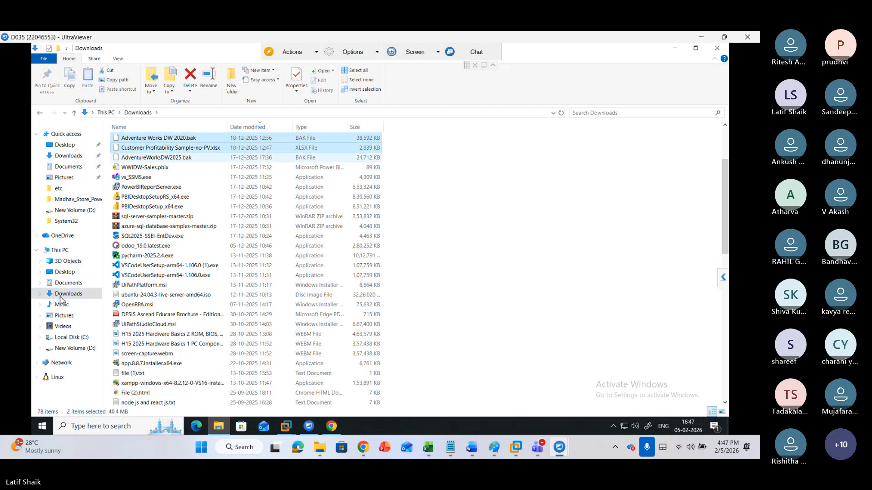
key(shift+Down)
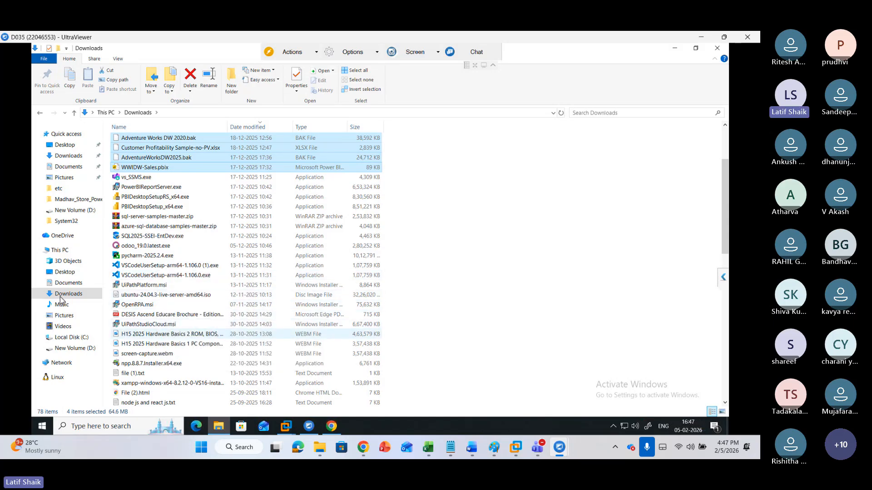
Open New Volume (E:) from This PC in the virtual machine's File Explorer
ctrl+click(173, 315)
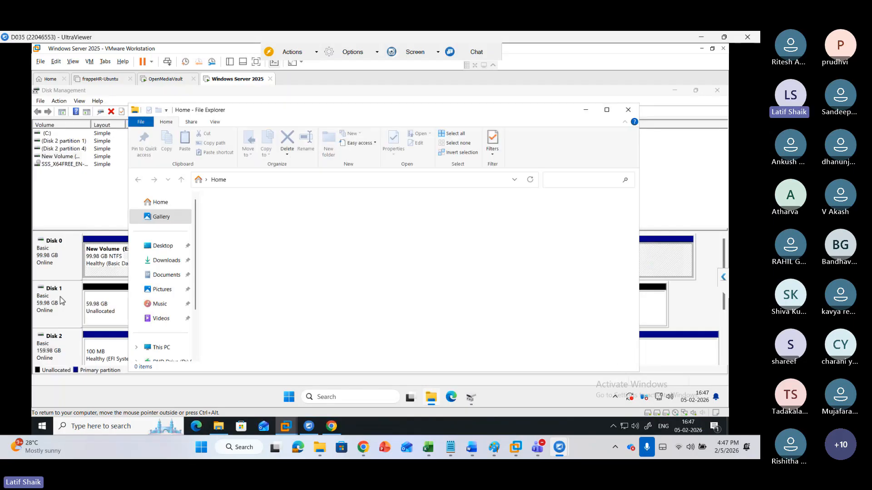
scroll(163, 301, down, 2)
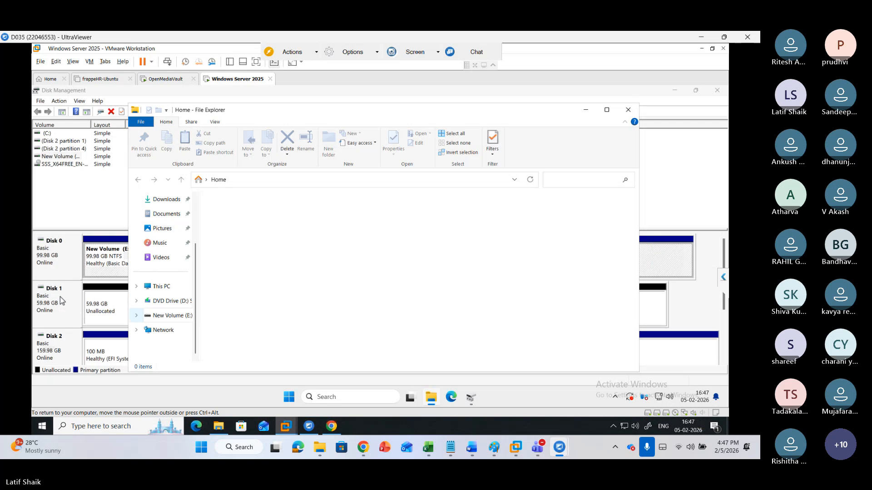
click(172, 316)
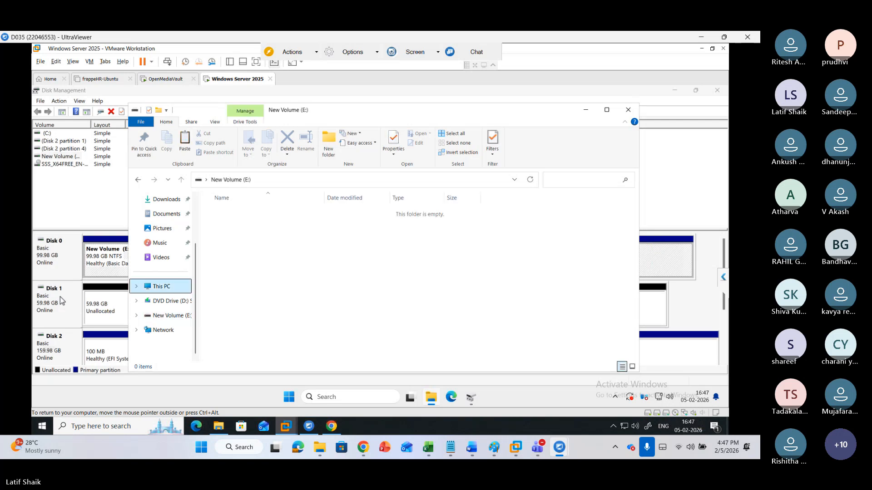
click(161, 286)
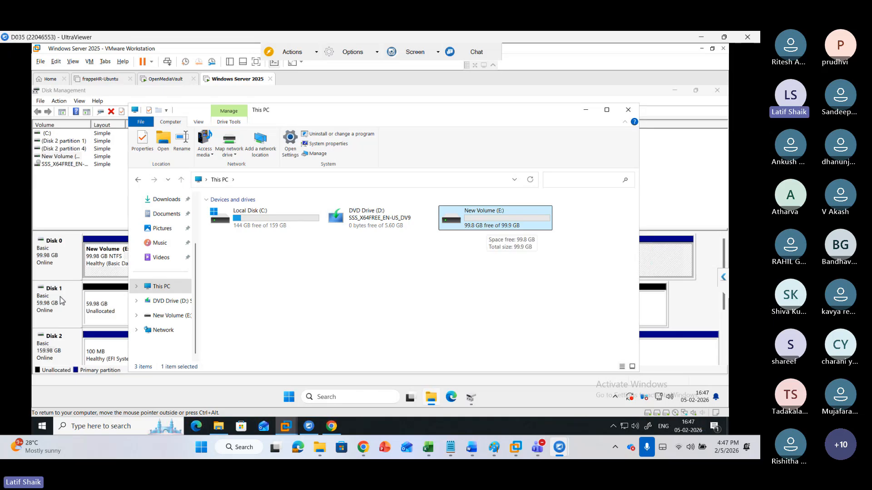
key(Return)
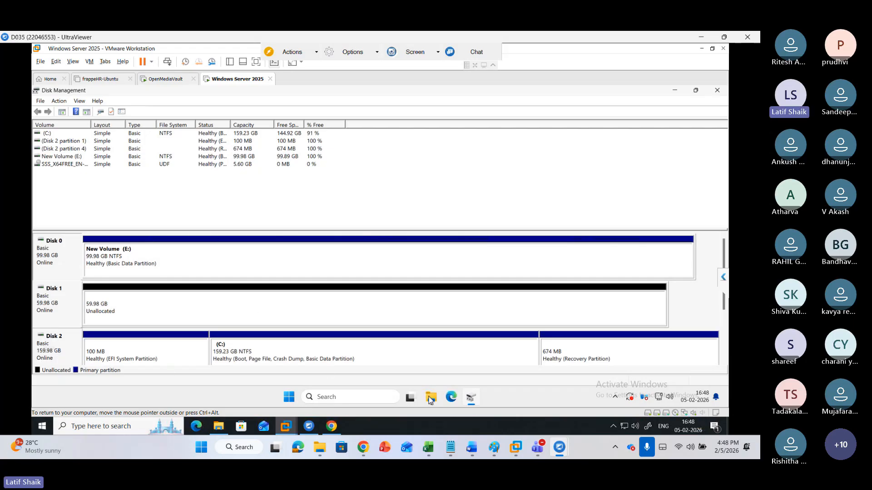
Bring back the New Volume (E:) window, select the copied files to review them, and minimize it
mouse_move(432, 401)
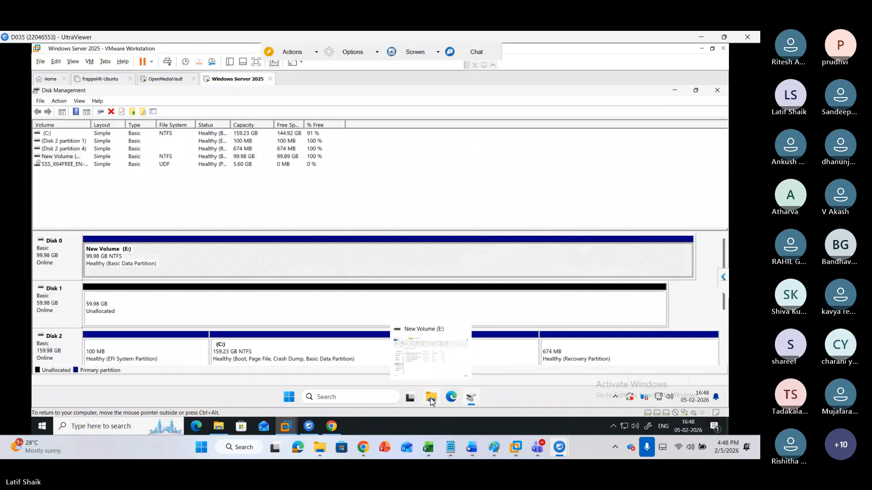
click(432, 371)
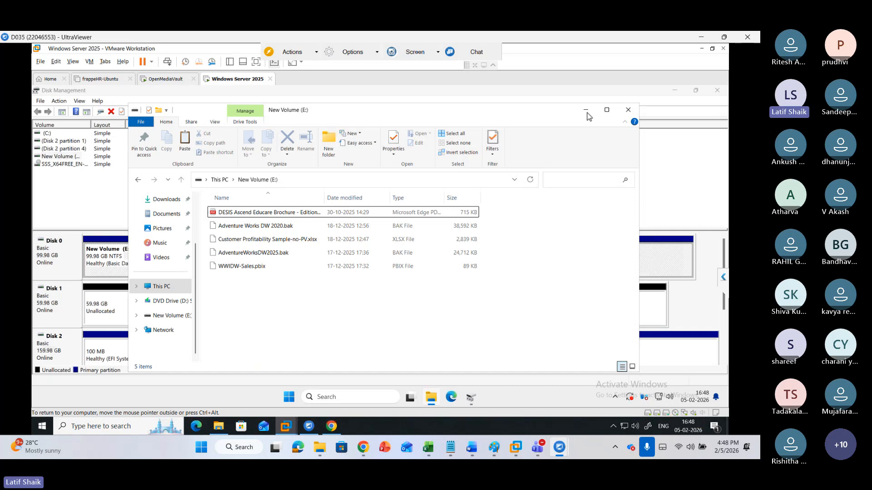
drag(588, 203, 273, 304)
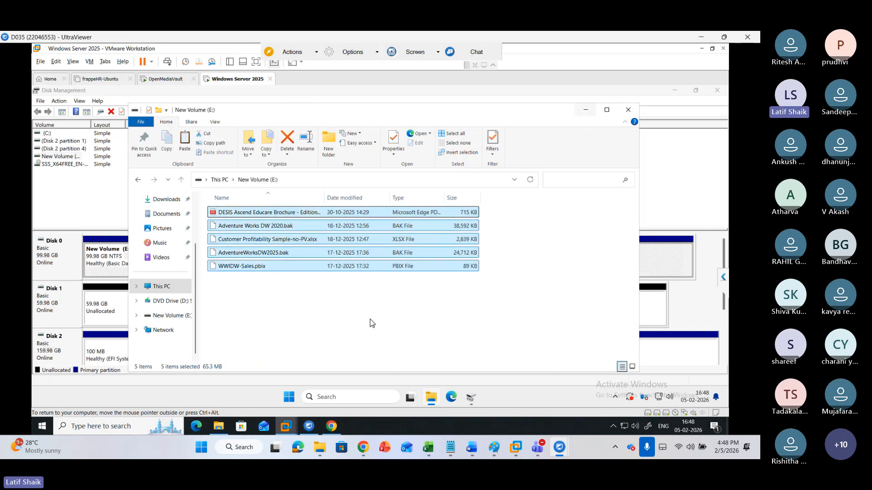
click(586, 110)
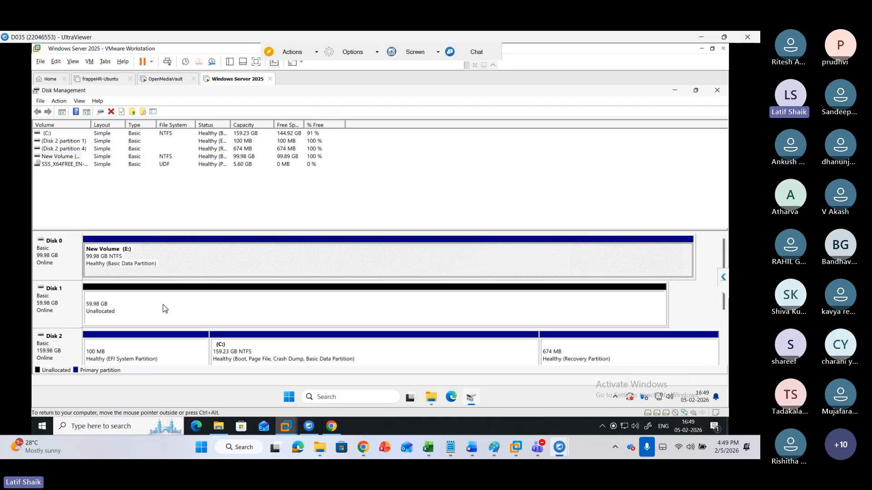
Convert Disk 0 to a dynamic disk, leaving Disk 1 unselected, and confirm the conversion
click(61, 262)
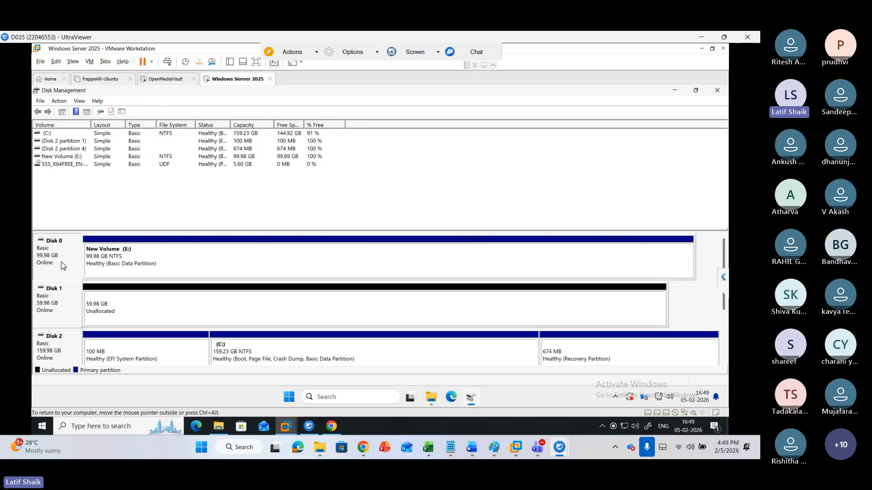
right_click(63, 266)
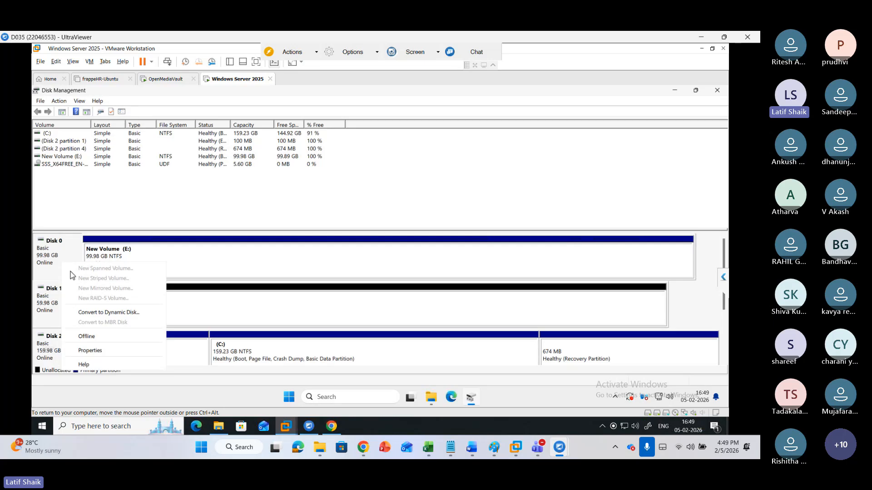
click(113, 314)
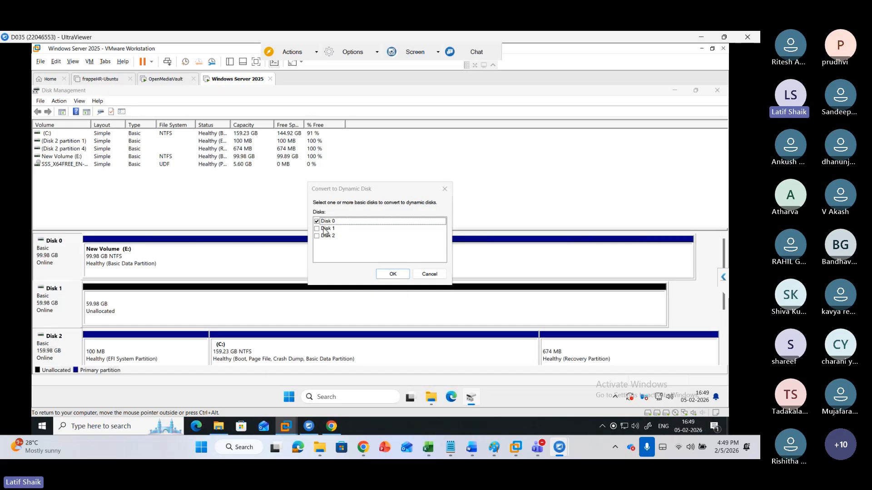
click(317, 229)
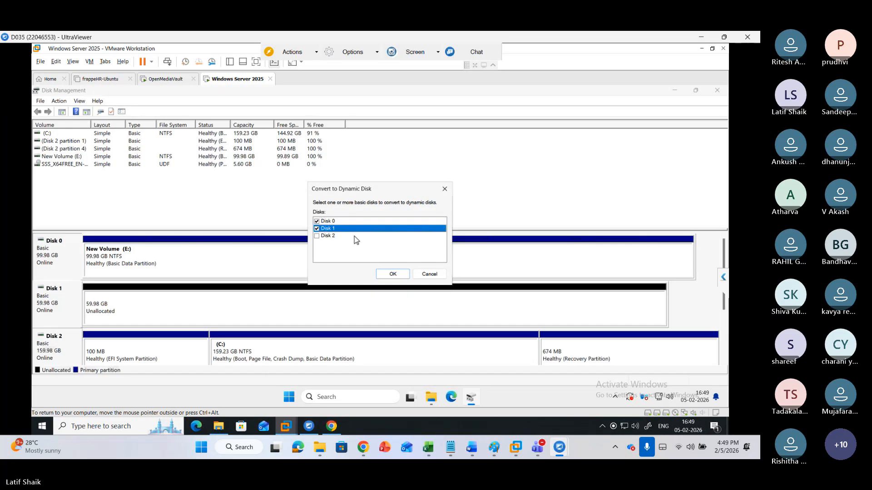
key(space)
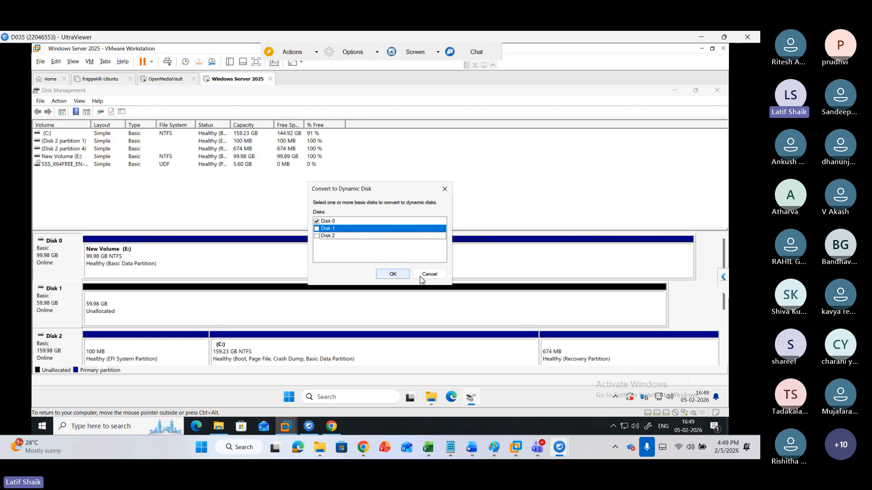
click(397, 276)
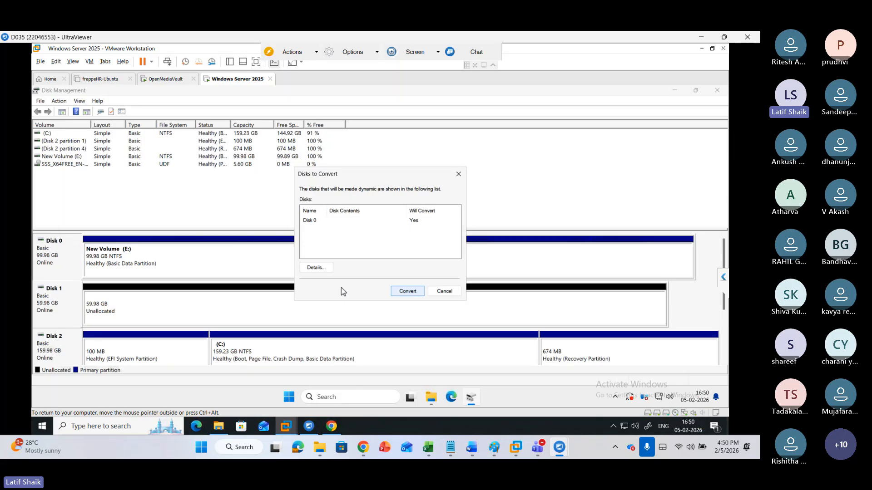
click(404, 294)
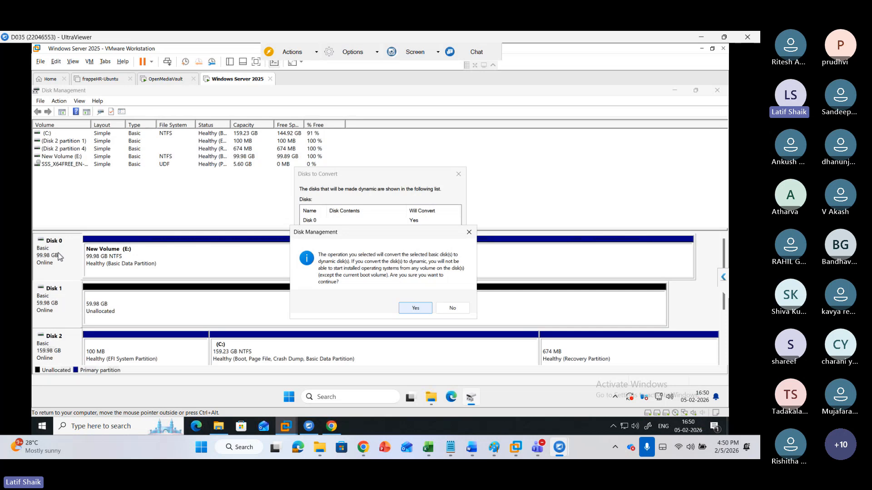
click(415, 309)
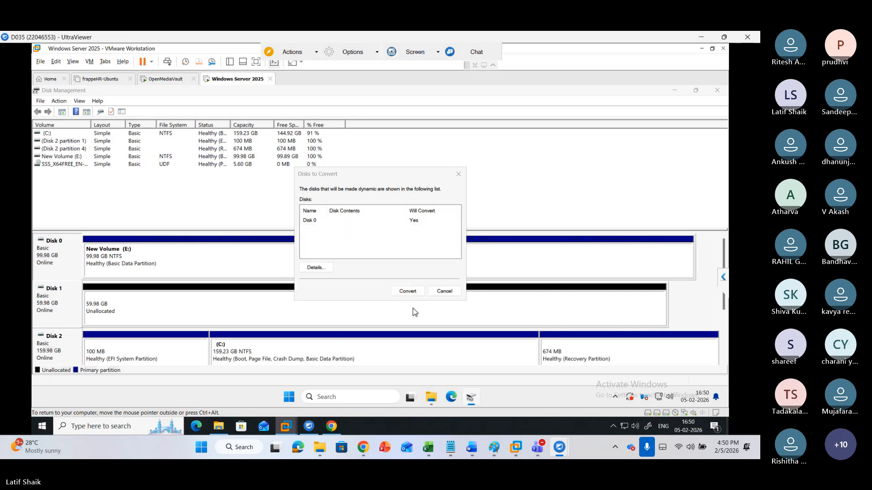
click(407, 292)
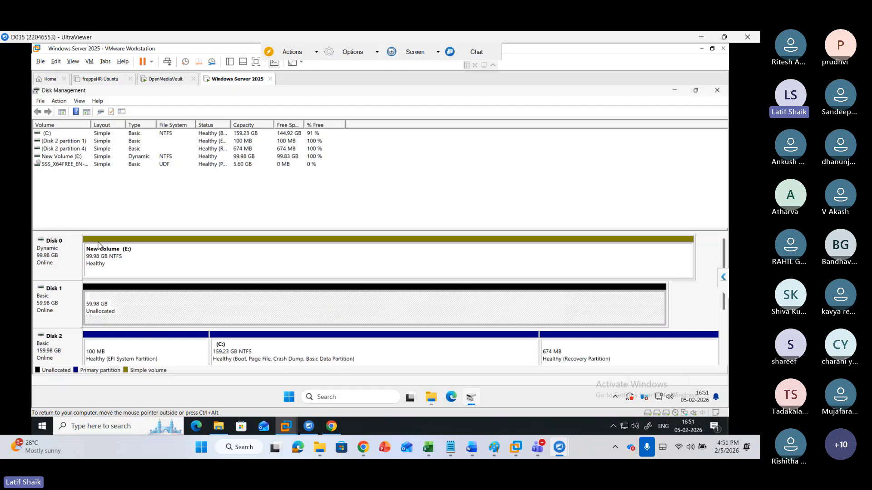
Review the context menu options for Disk 1, its unallocated space, New Volume (E:) and Disk 0
click(84, 259)
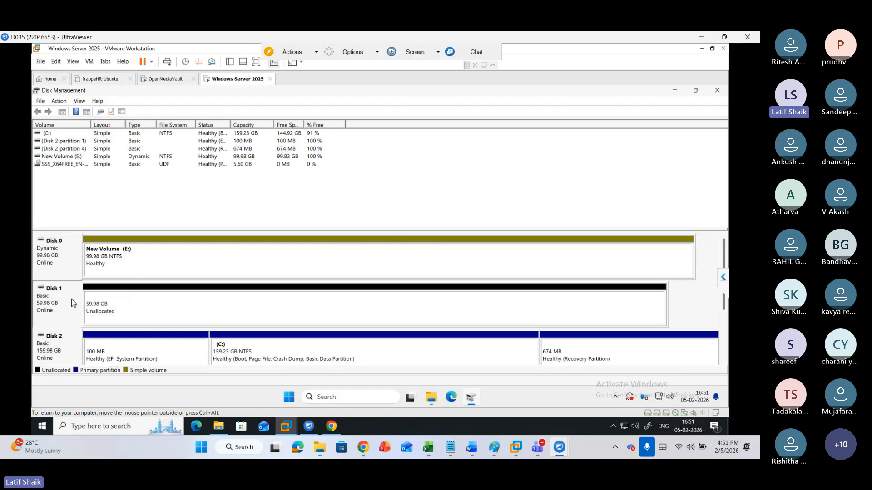
right_click(73, 303)
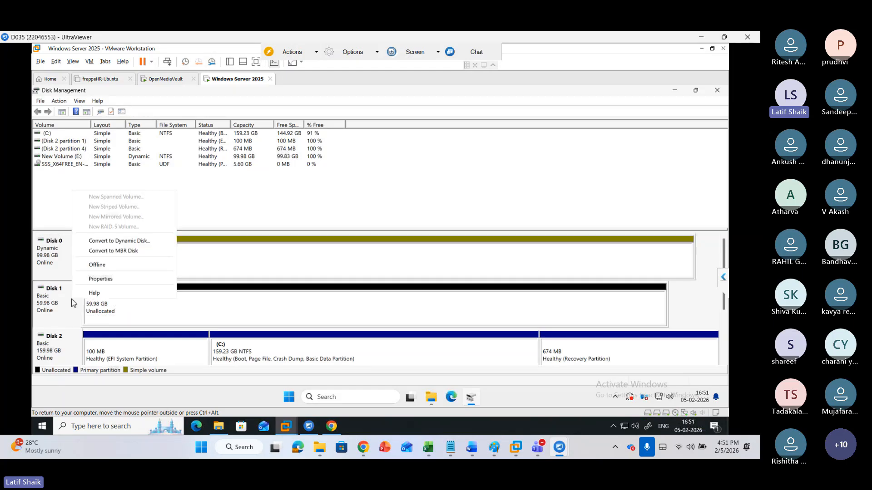
click(113, 245)
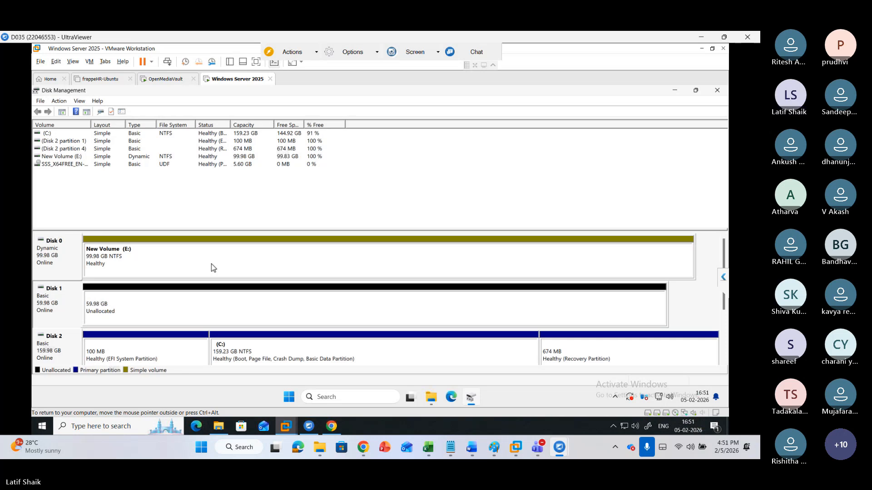
right_click(73, 301)
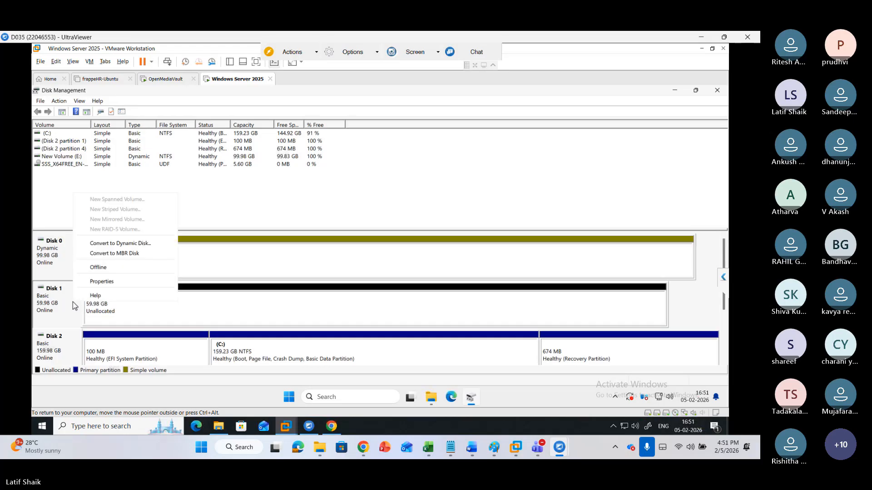
click(130, 245)
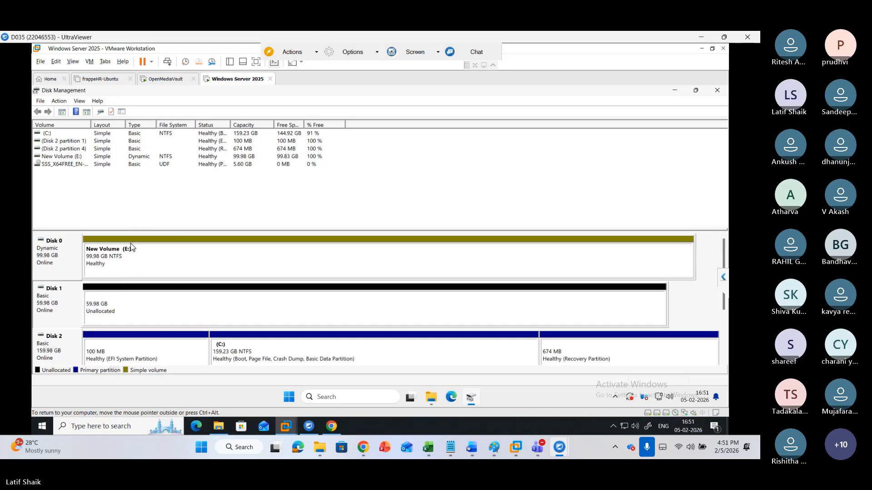
right_click(291, 303)
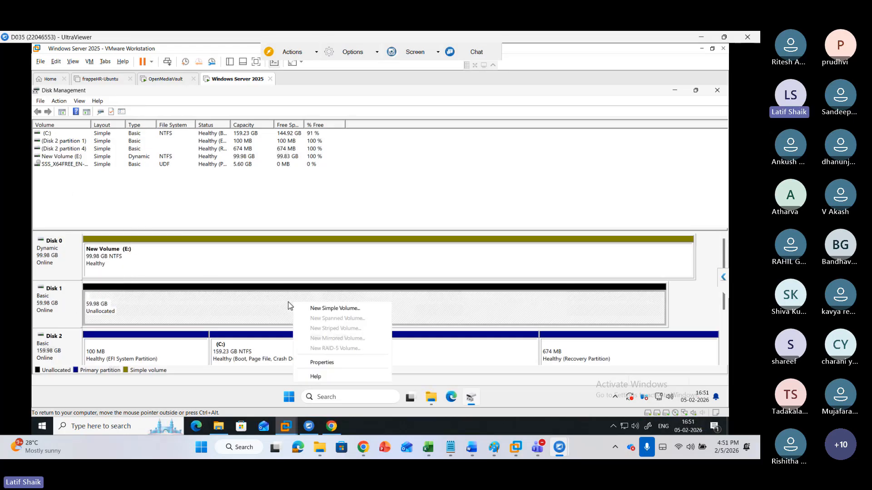
click(68, 305)
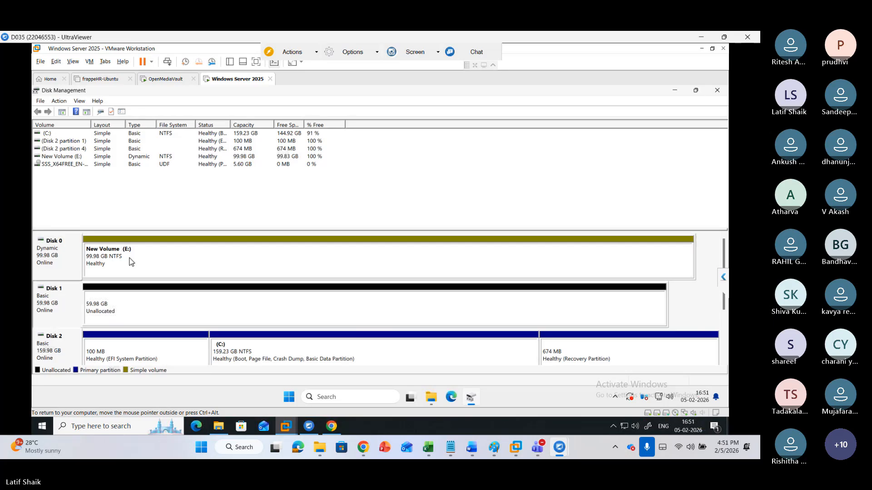
right_click(131, 262)
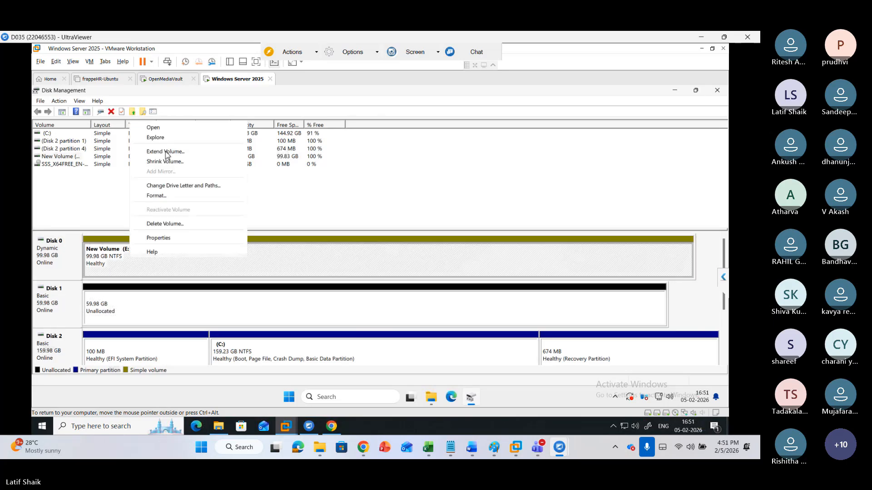
click(62, 257)
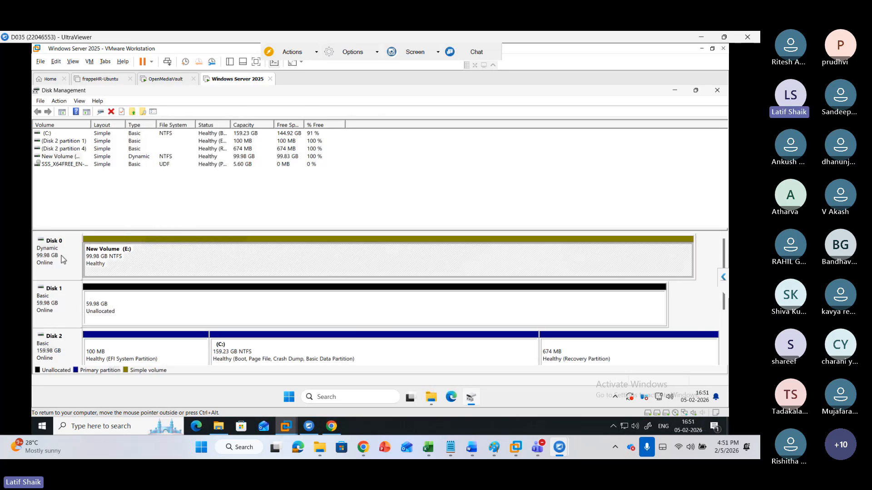
right_click(60, 257)
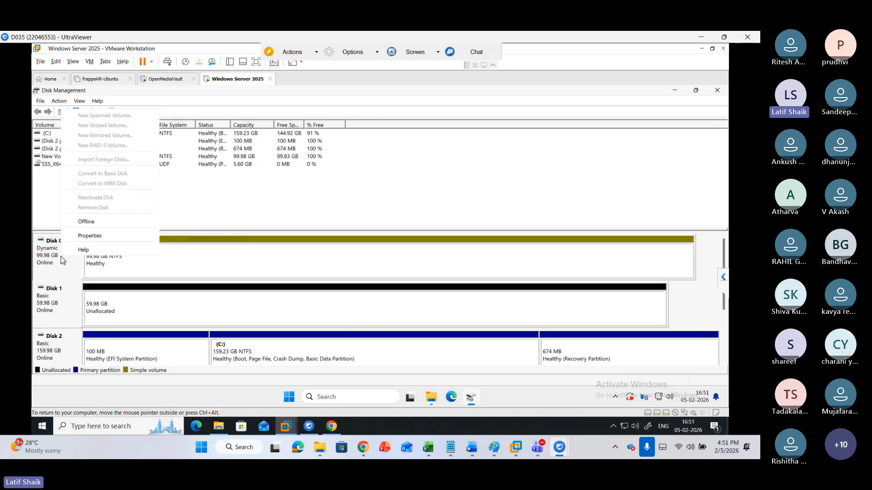
click(59, 311)
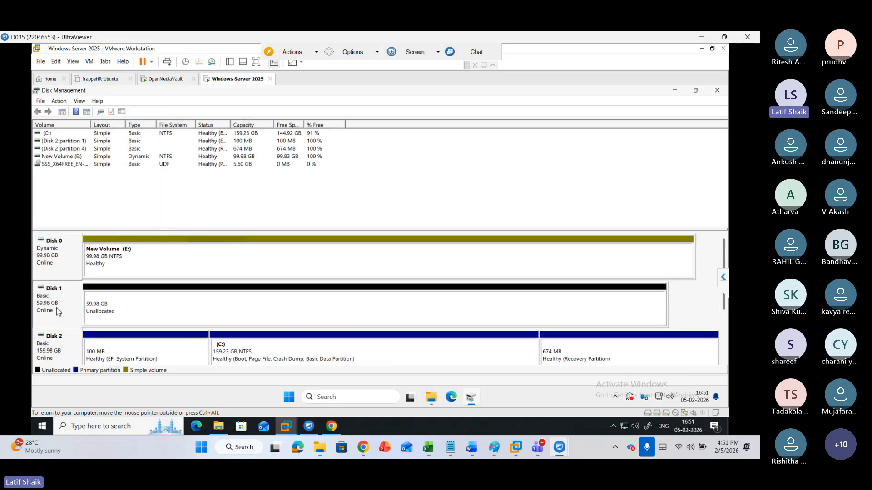
Convert Disk 1 to a dynamic disk and confirm the conversion
right_click(59, 304)
key(Escape)
right_click(76, 310)
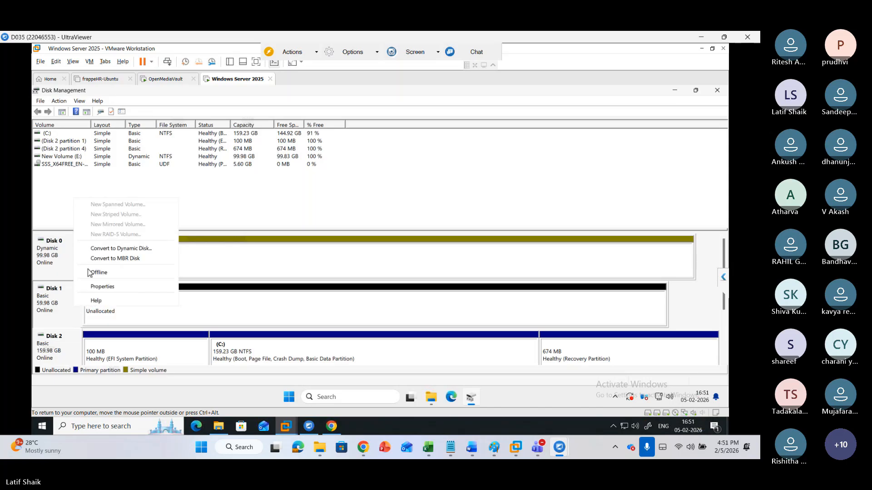
click(94, 253)
right_click(62, 308)
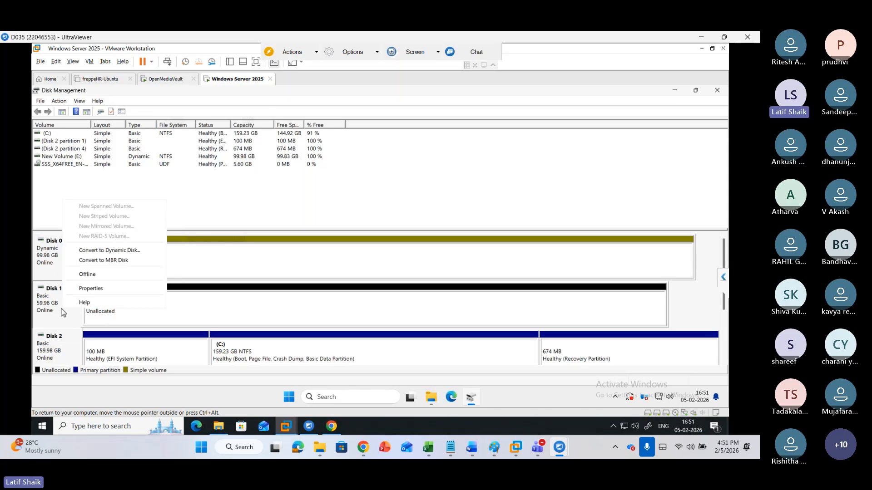
click(94, 254)
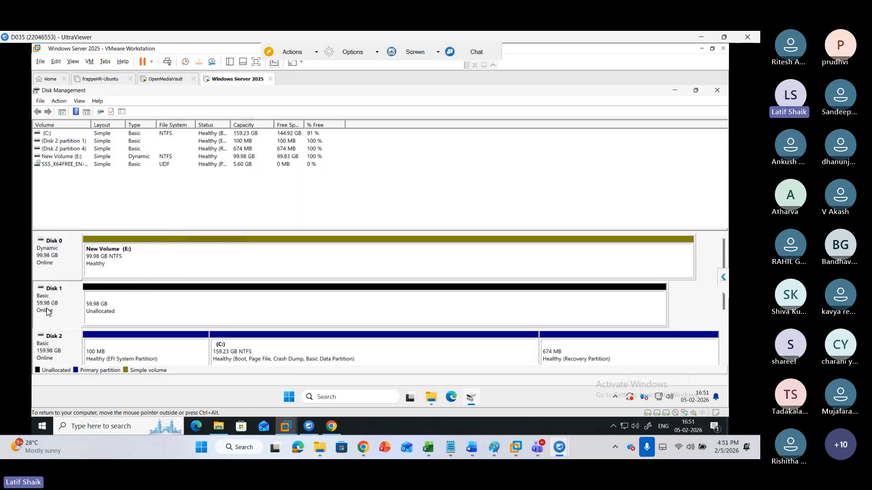
right_click(43, 323)
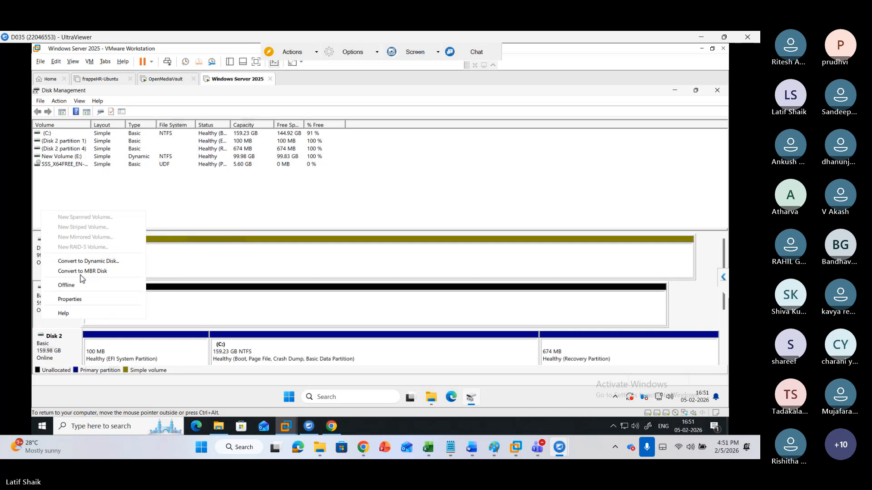
click(116, 264)
right_click(51, 320)
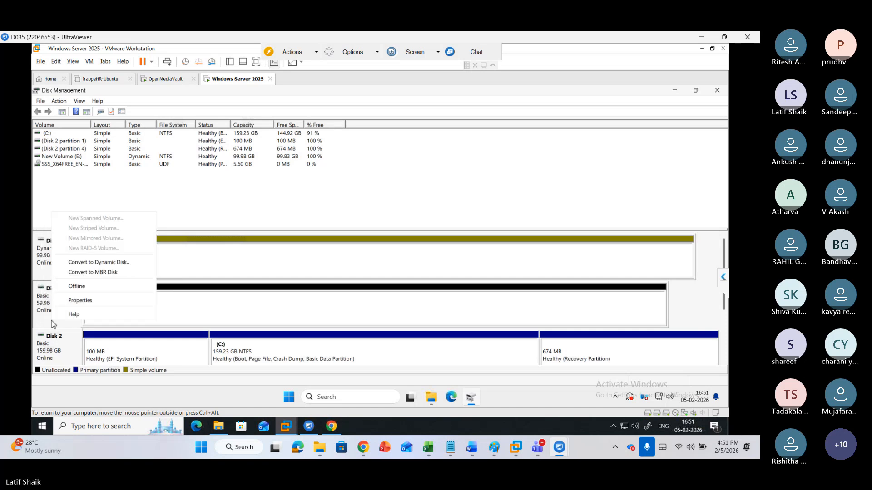
click(91, 263)
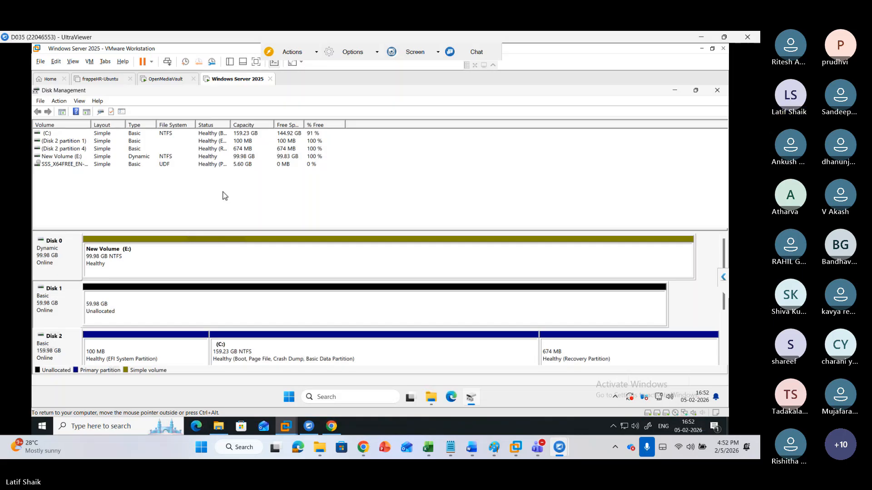
right_click(68, 310)
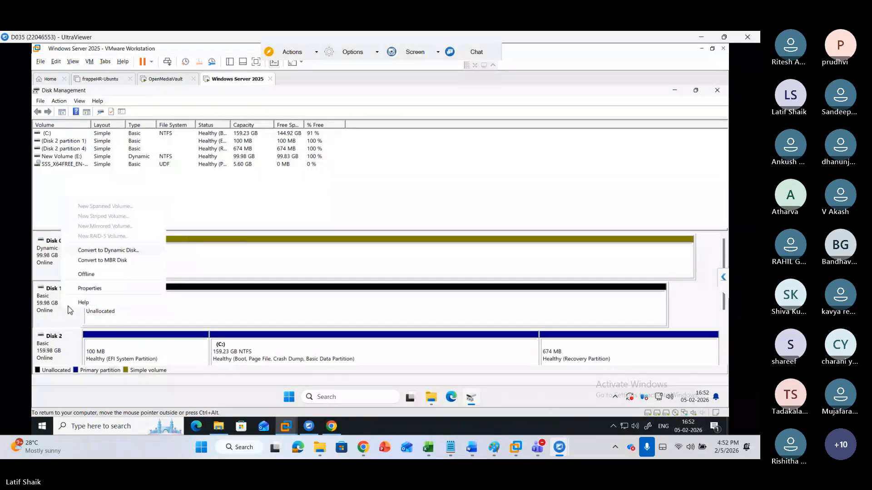
click(91, 262)
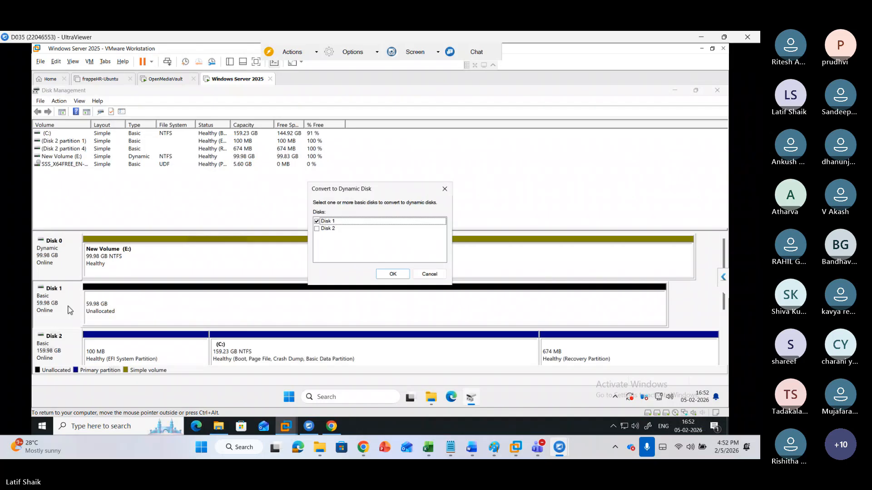
key(Return)
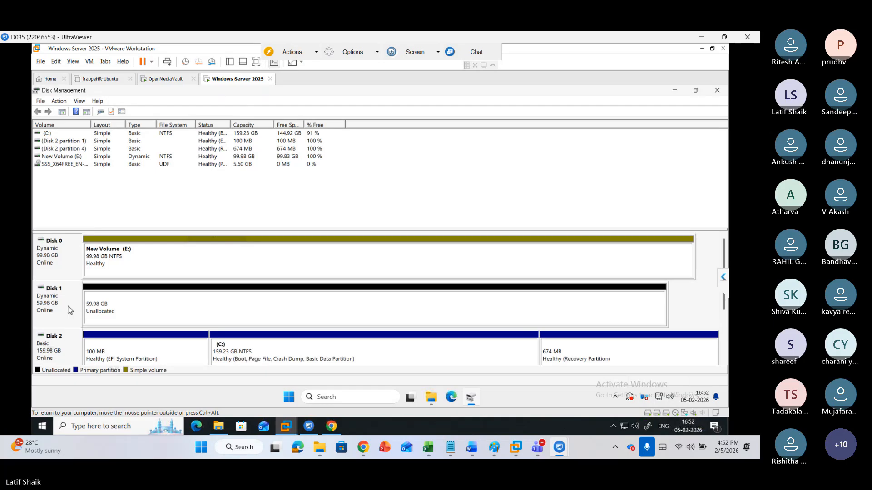
right_click(156, 259)
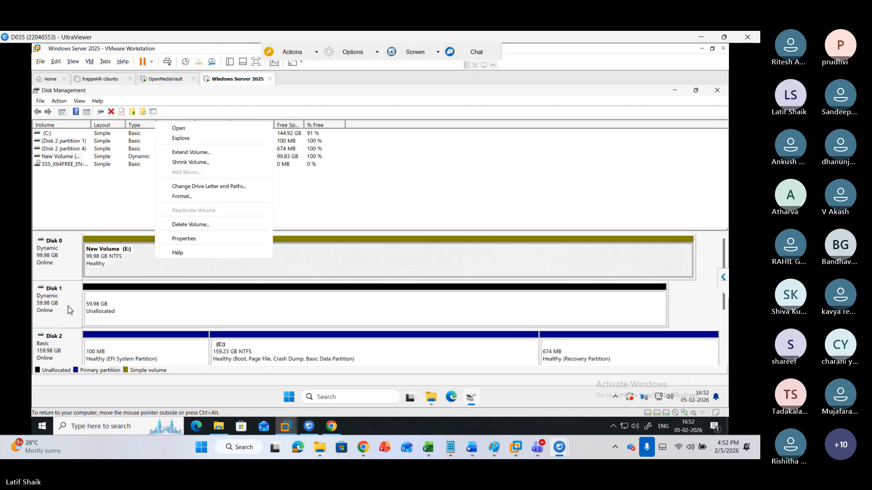
click(157, 308)
right_click(108, 303)
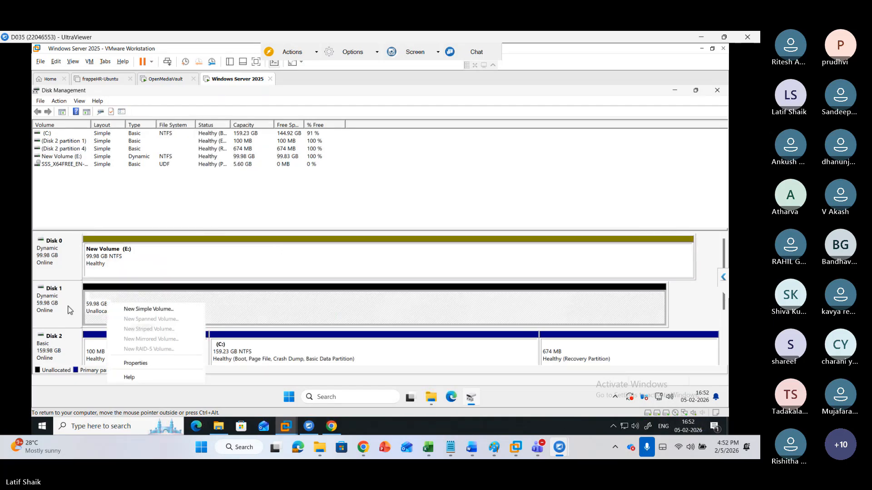
right_click(57, 265)
click(150, 261)
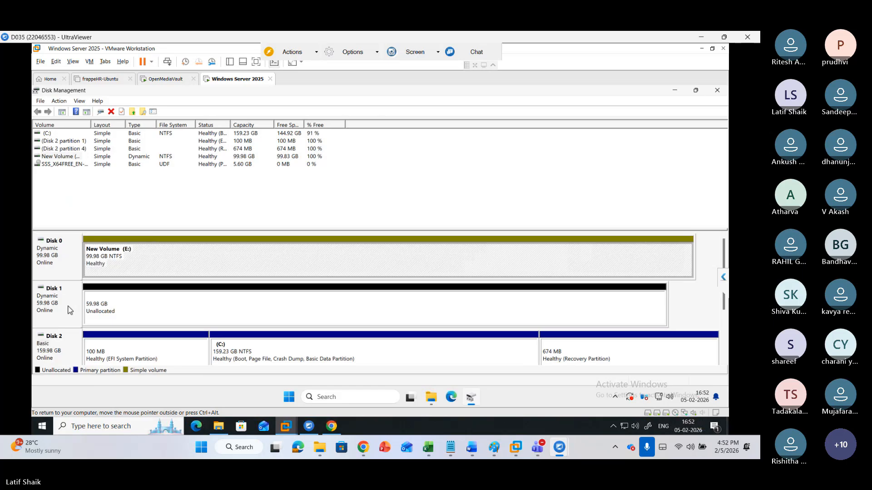
click(145, 309)
right_click(142, 263)
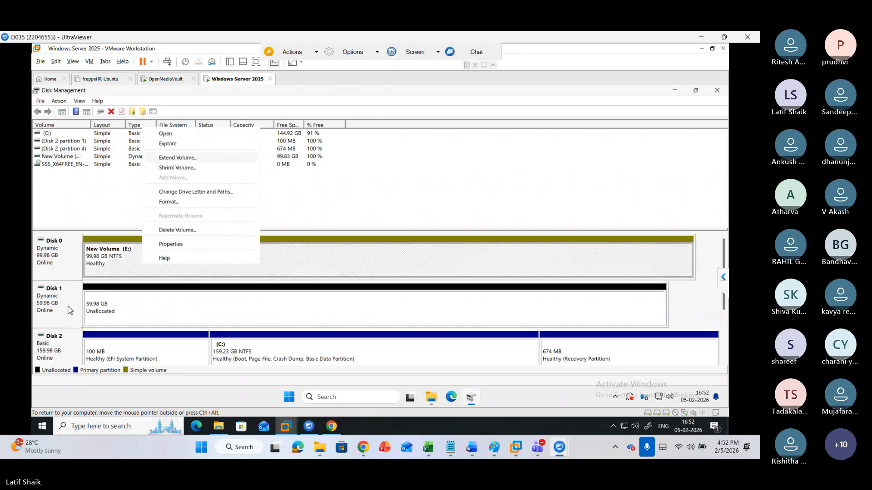
click(177, 157)
click(207, 302)
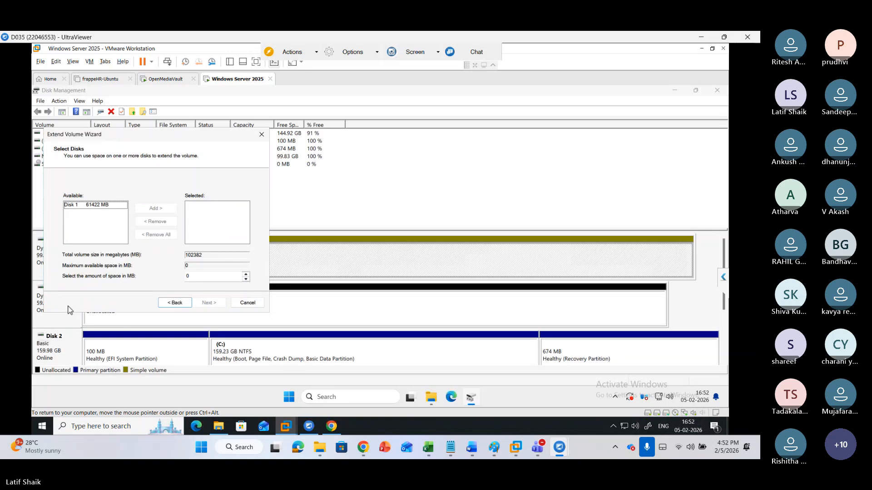
key(Tab)
key(Return)
key(Tab)
key(Return)
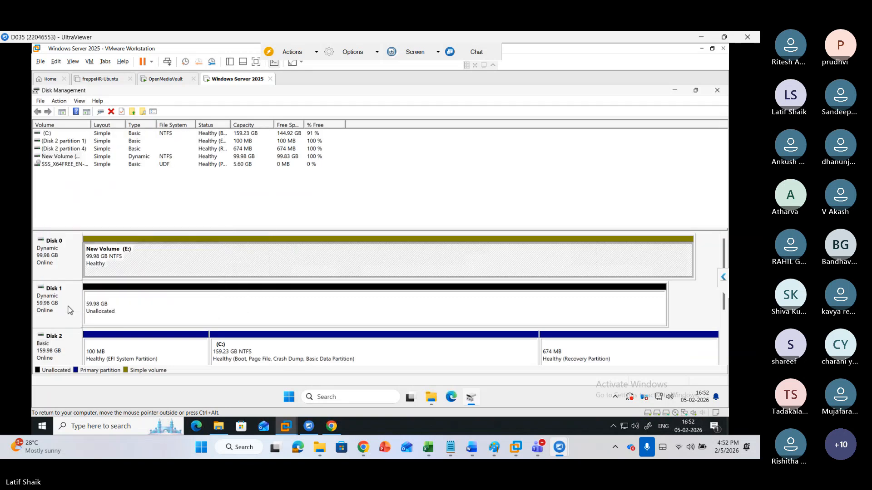
Extend New Volume (E:) onto Disk 1, adding all 61422 MB of its space, and finish the wizard
right_click(192, 263)
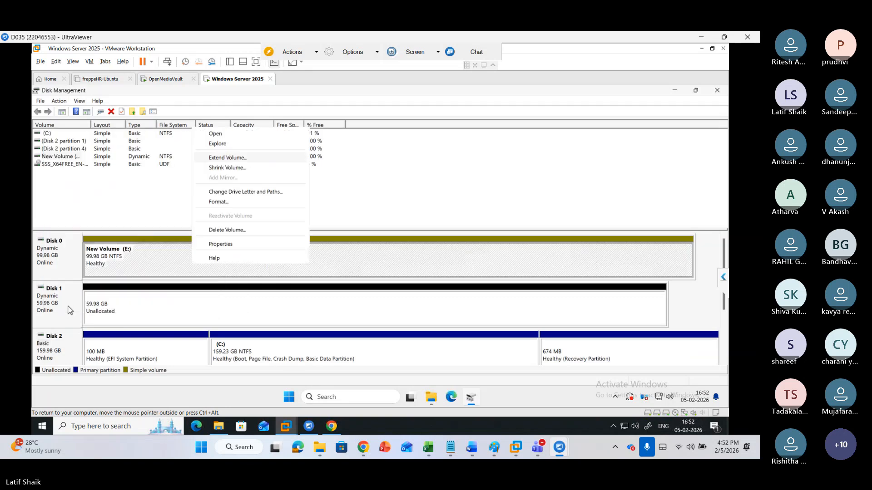
key(Return)
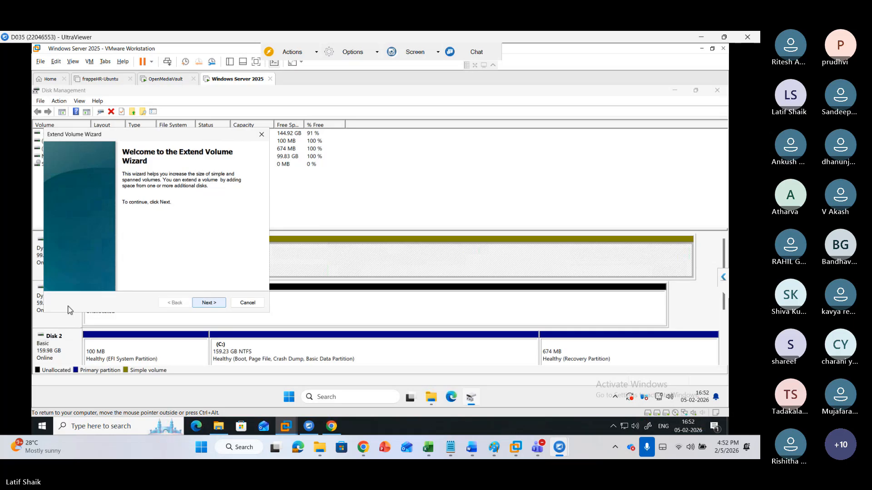
key(Return)
click(95, 205)
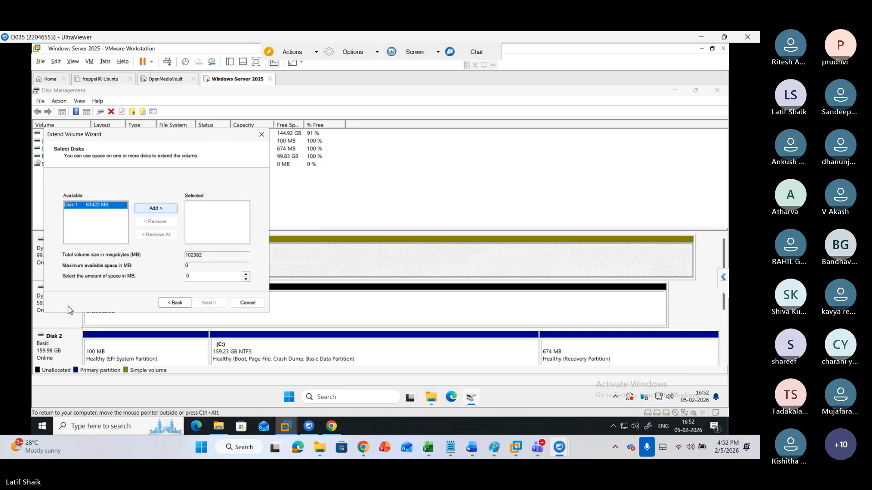
click(156, 208)
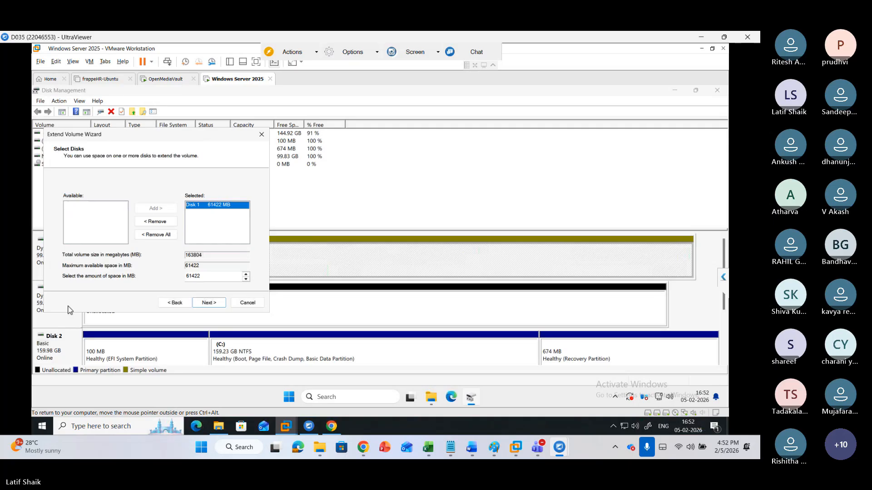
key(Return)
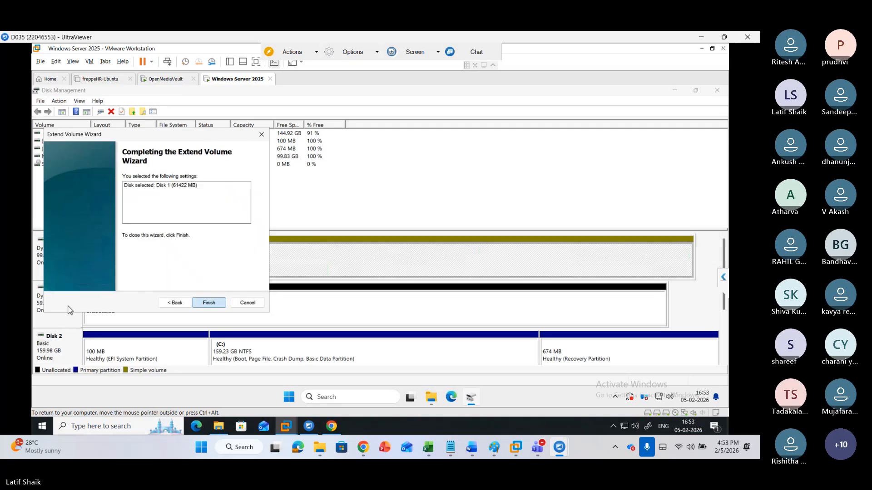
key(Return)
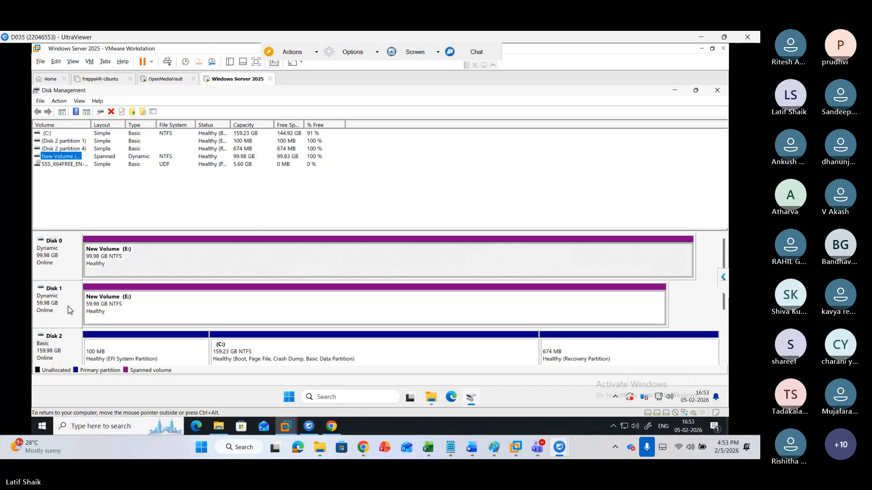
Select both disks and open the spanned E: volume's options to review them
click(69, 310)
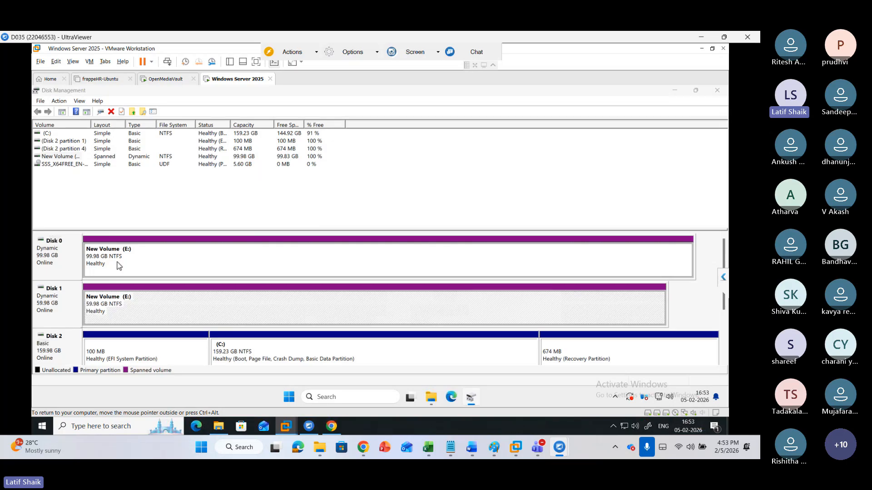
click(66, 303)
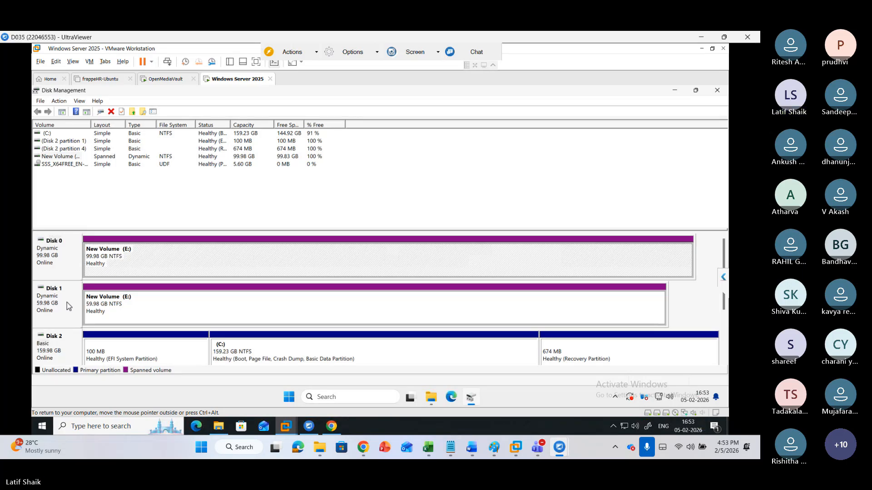
right_click(159, 264)
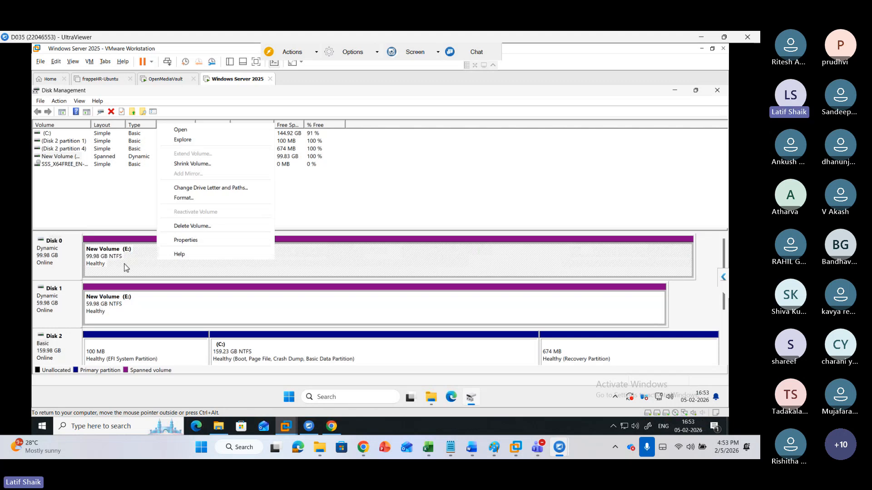
Inspect the spanned New Volume (E:) in File Explorer and open its properties, then close the dialog
click(128, 310)
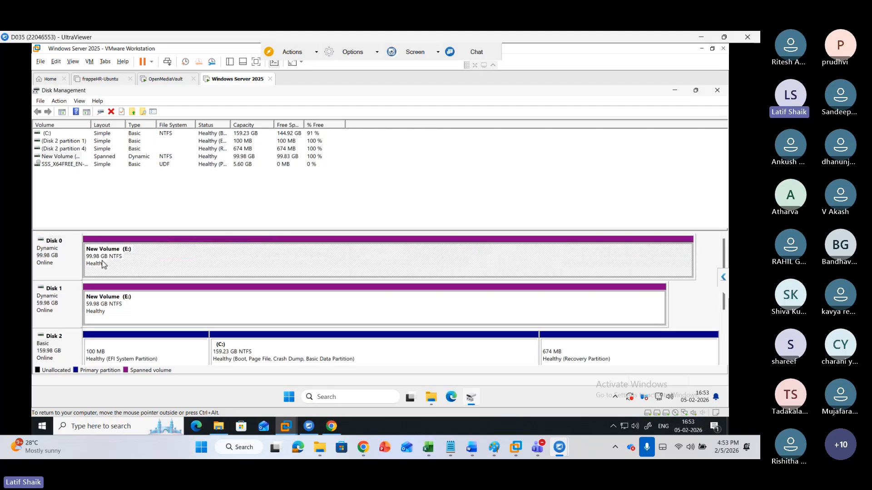
click(109, 317)
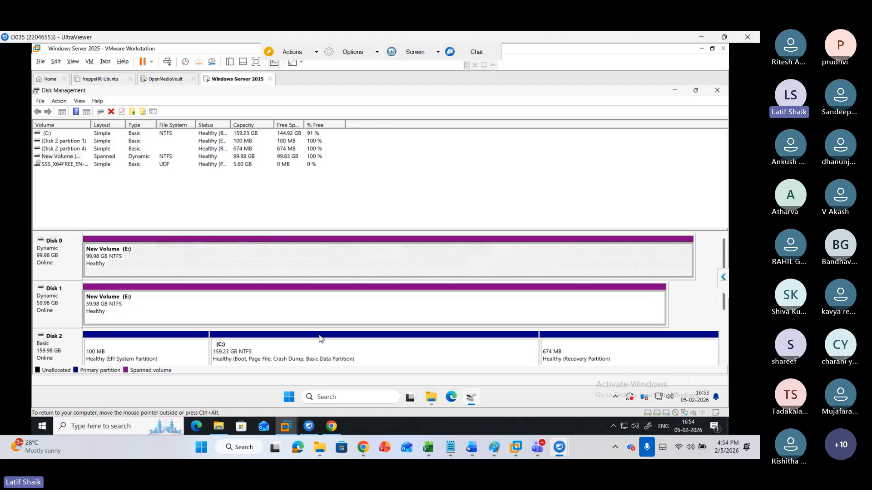
click(433, 397)
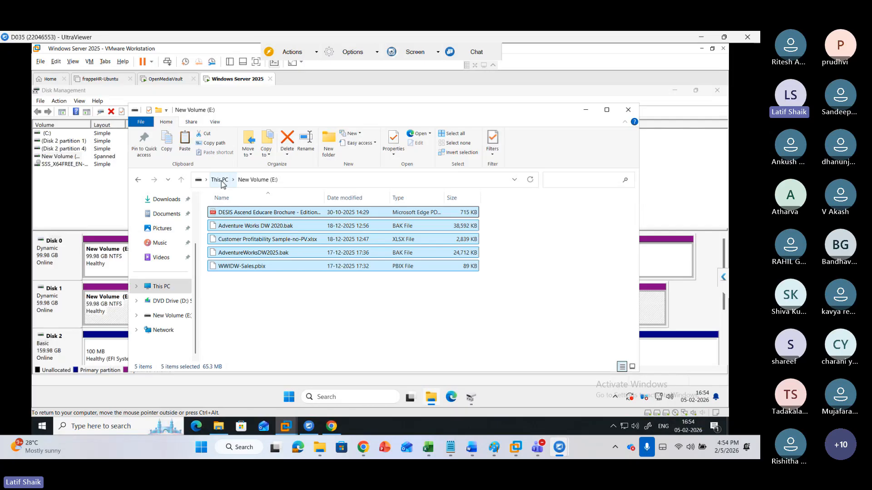
key(super+e)
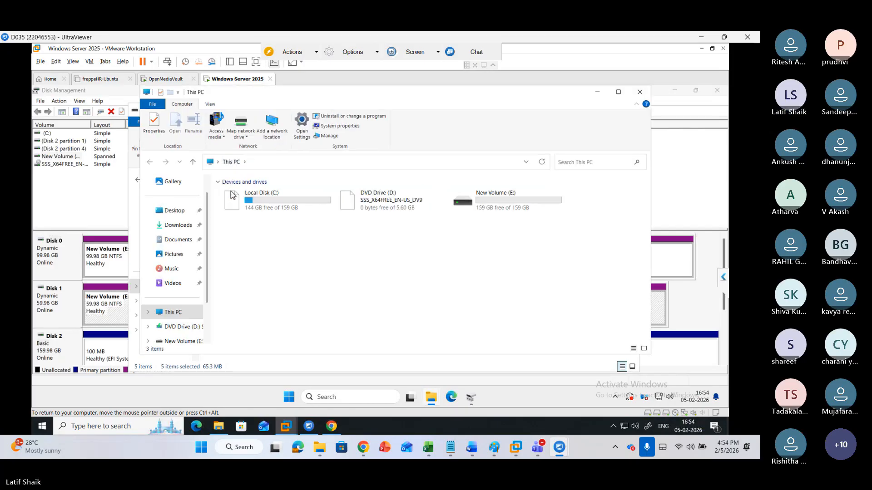
click(516, 211)
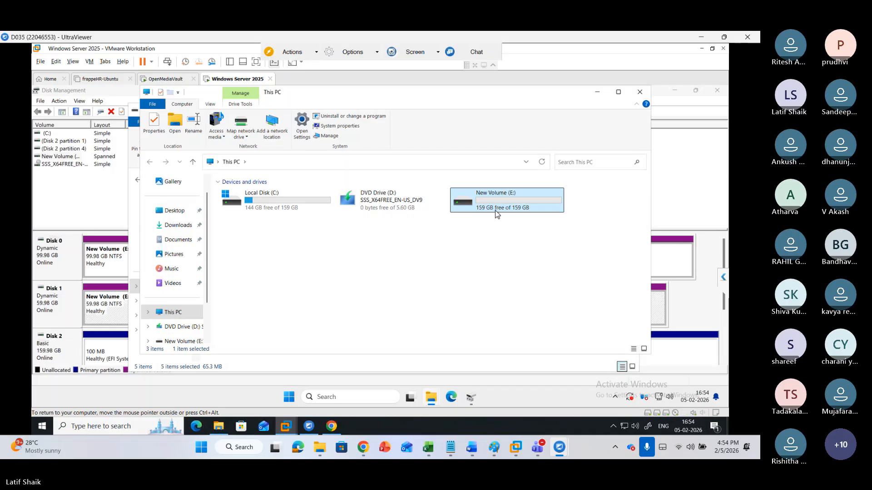
right_click(495, 211)
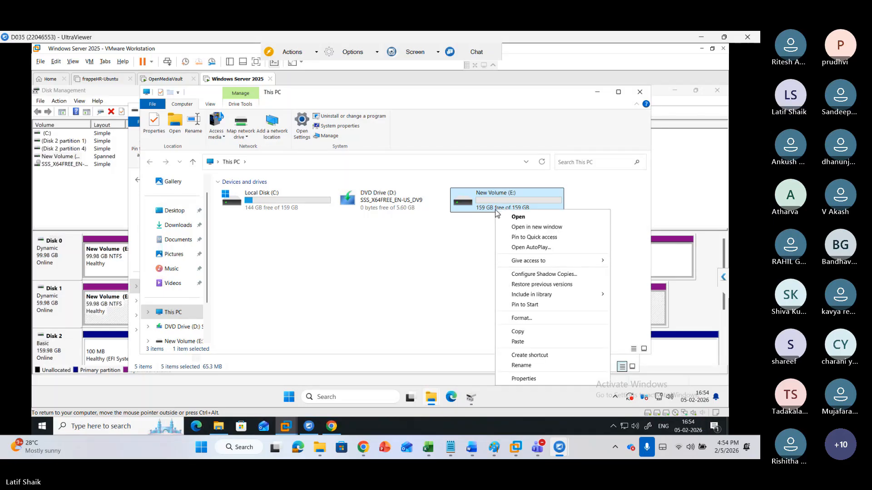
click(516, 379)
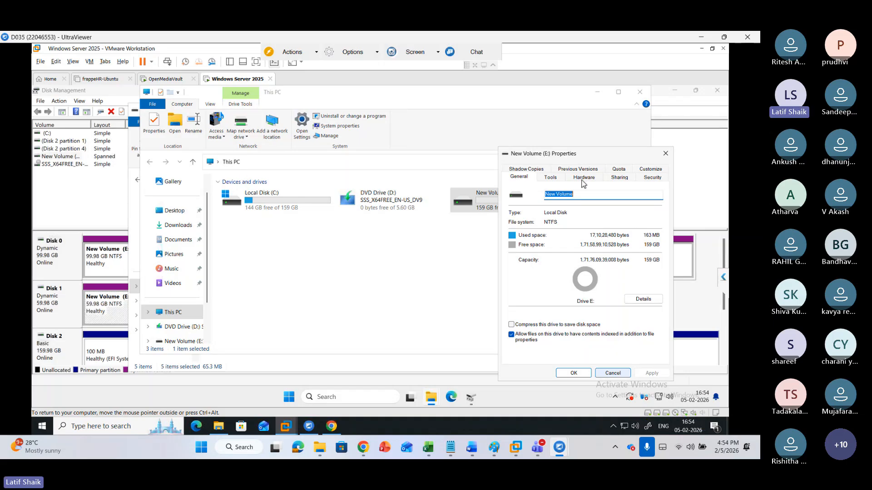
click(609, 373)
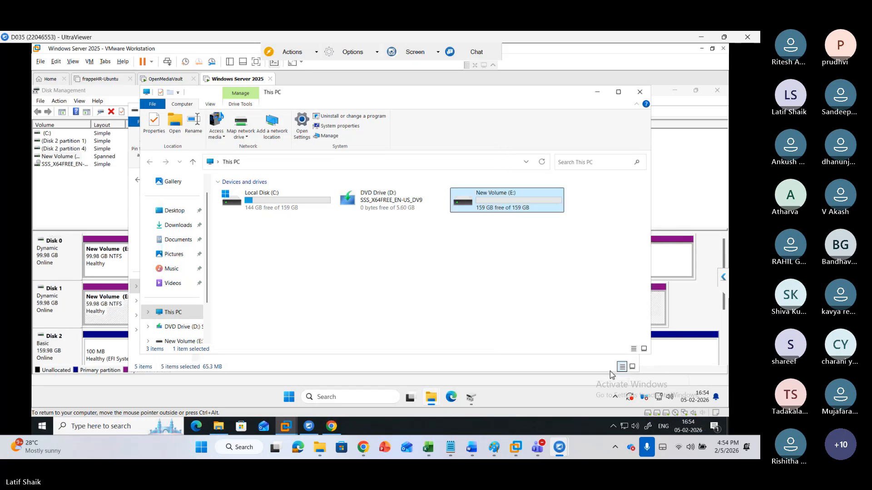
Open the E: drive, select all its files, and close both File Explorer windows
key(Return)
key(ctrl+a)
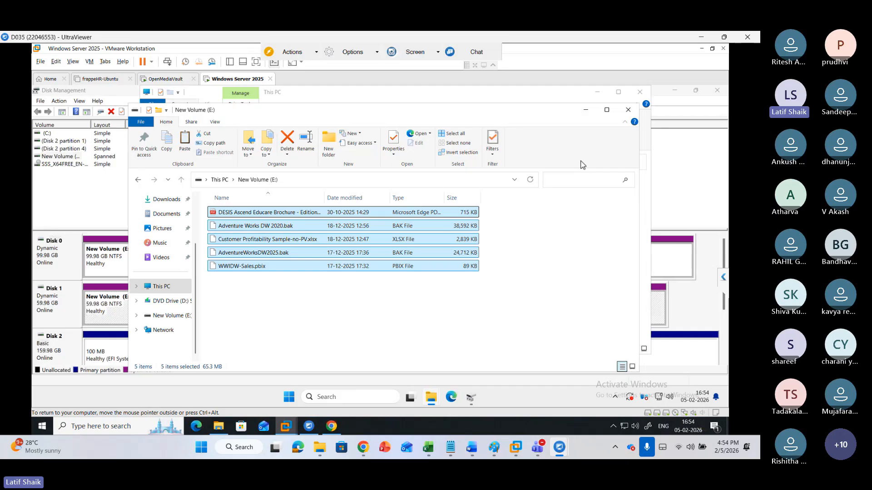
click(628, 111)
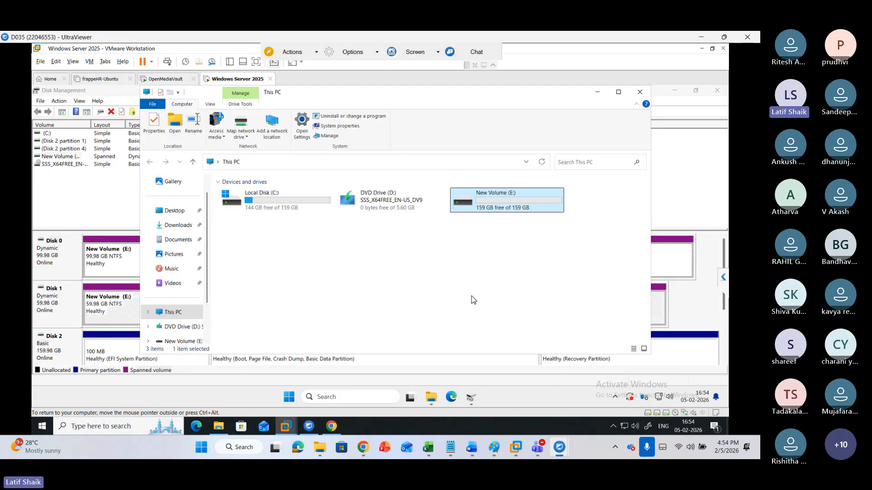
click(642, 92)
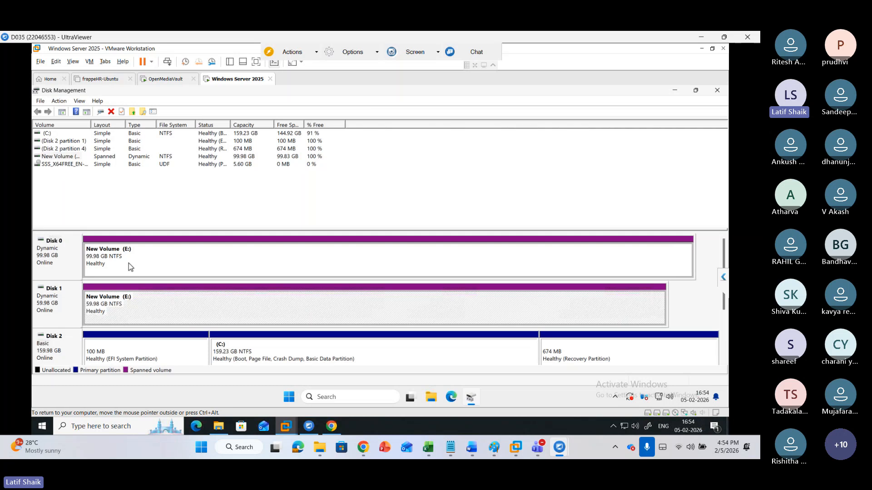
Restore the Disk Management window and close it
key(super+Down)
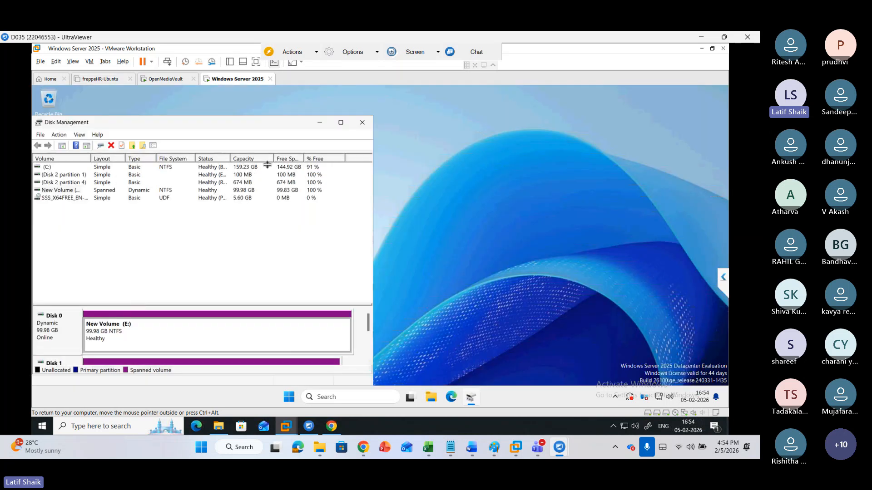
drag(267, 165, 362, 122)
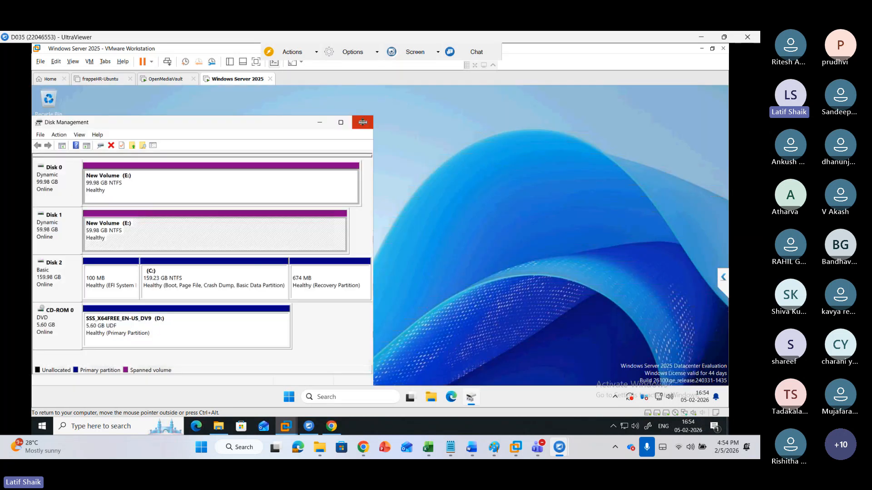
click(363, 122)
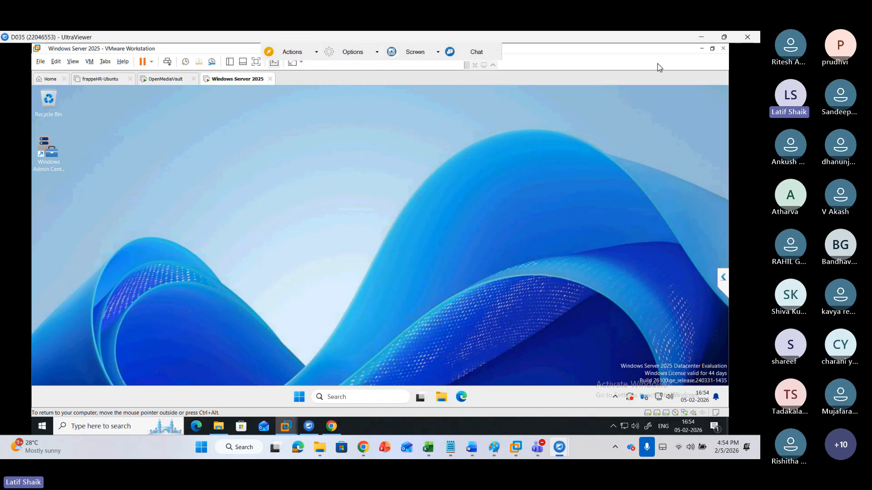
click(701, 50)
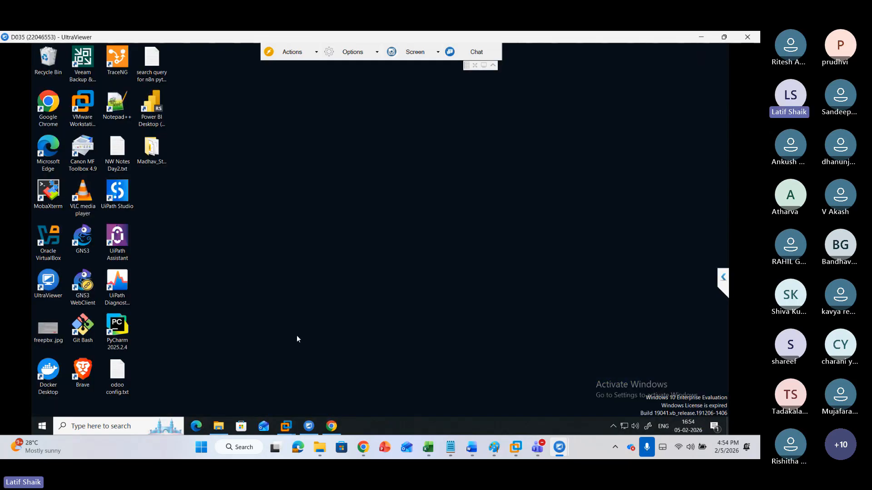
click(286, 426)
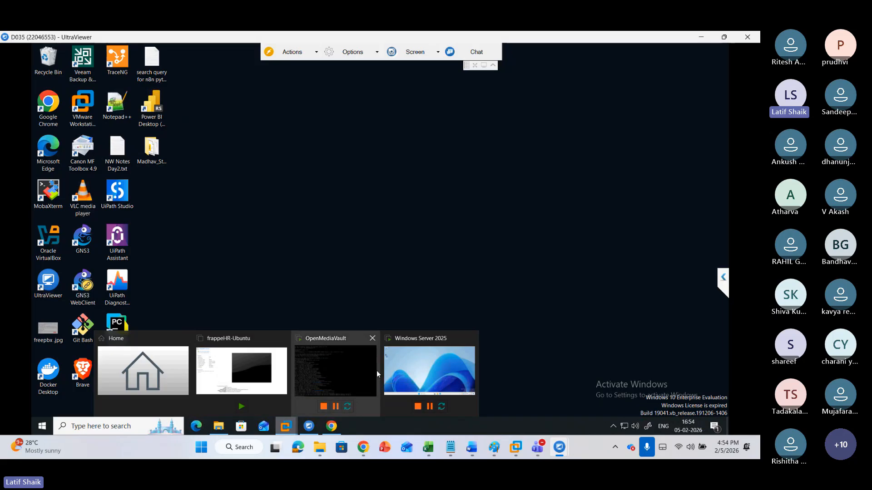
click(418, 371)
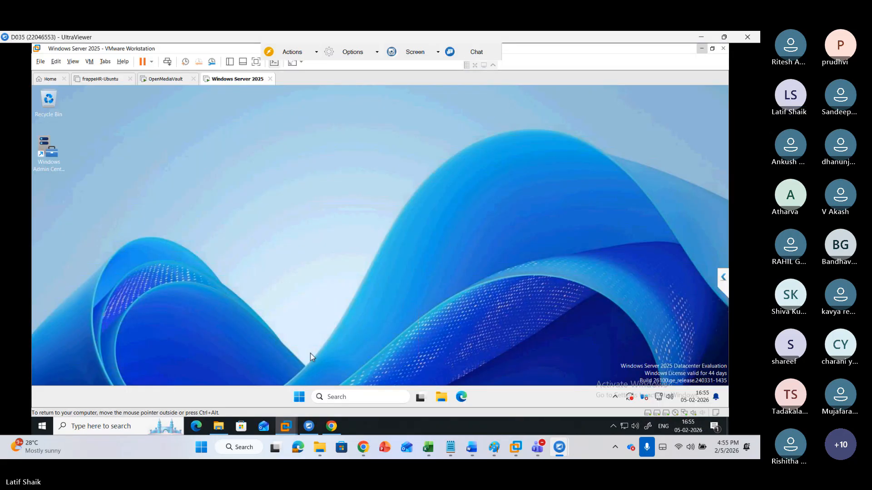
Open Windows Update settings in the VM and close them again
click(299, 399)
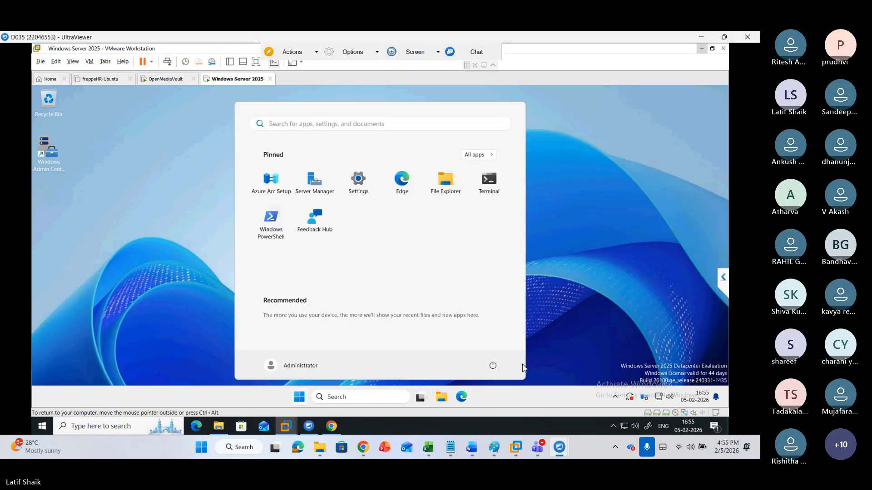
click(630, 399)
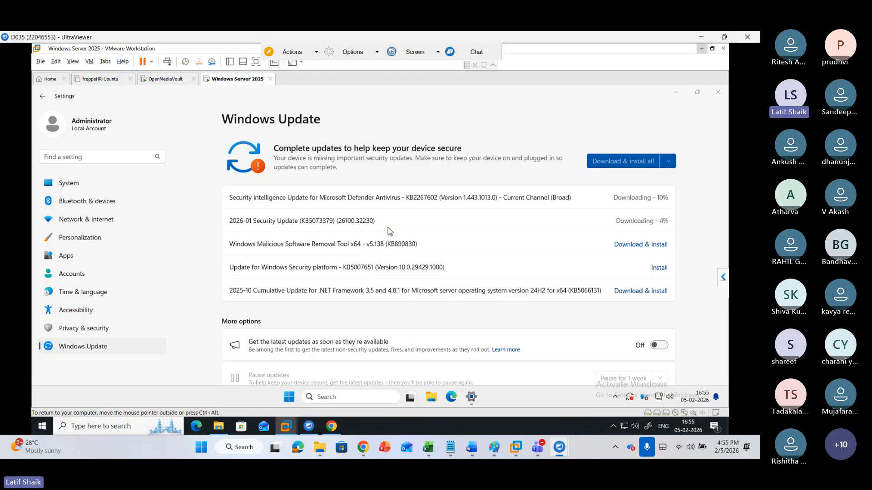
click(718, 94)
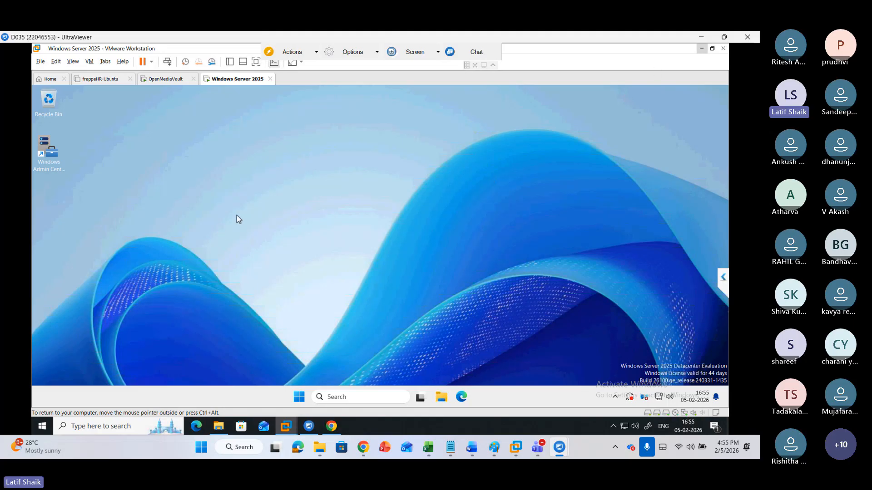
Review the Word notes on dynamic disks, volume types and RAID levels
click(701, 37)
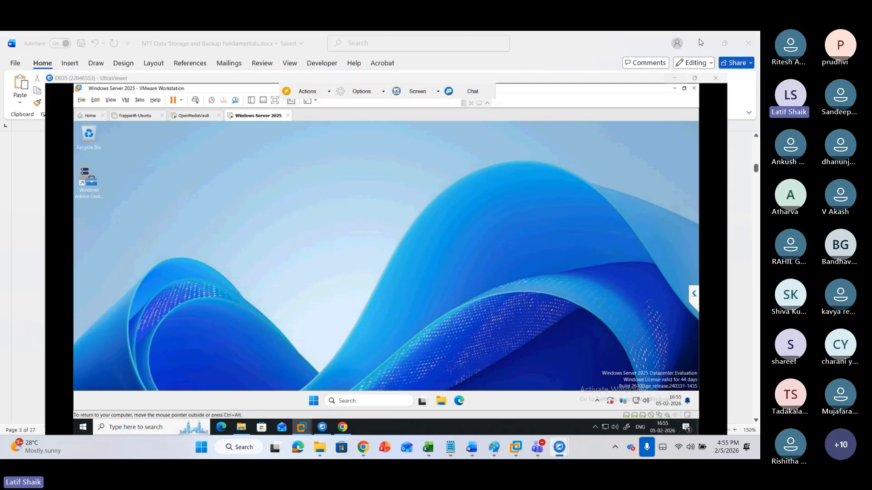
scroll(272, 327, up, 10)
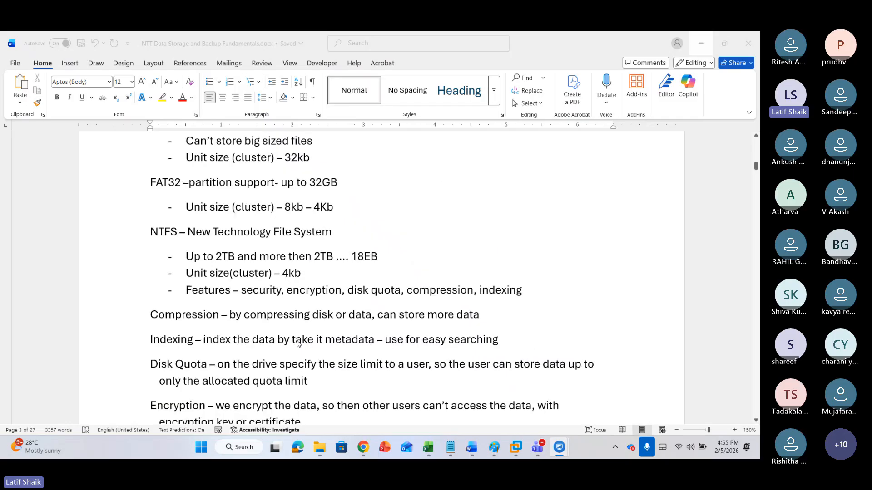
scroll(297, 344, up, 10)
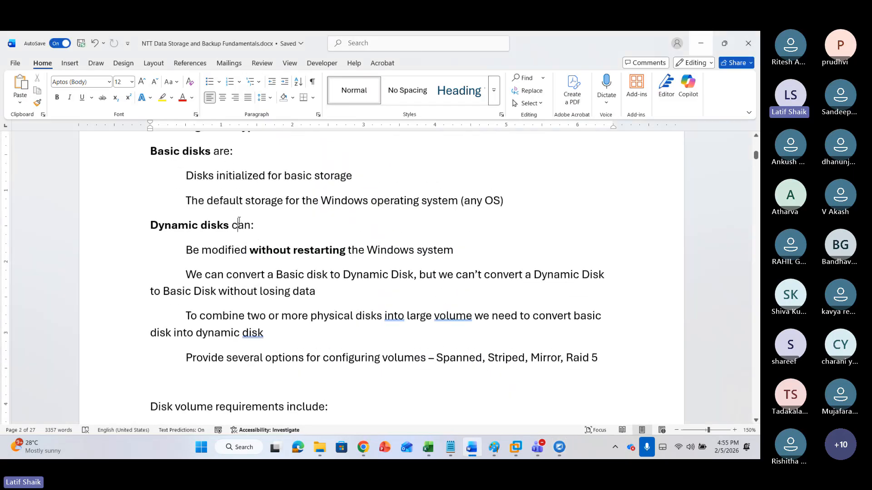
click(201, 225)
scroll(324, 258, down, 3)
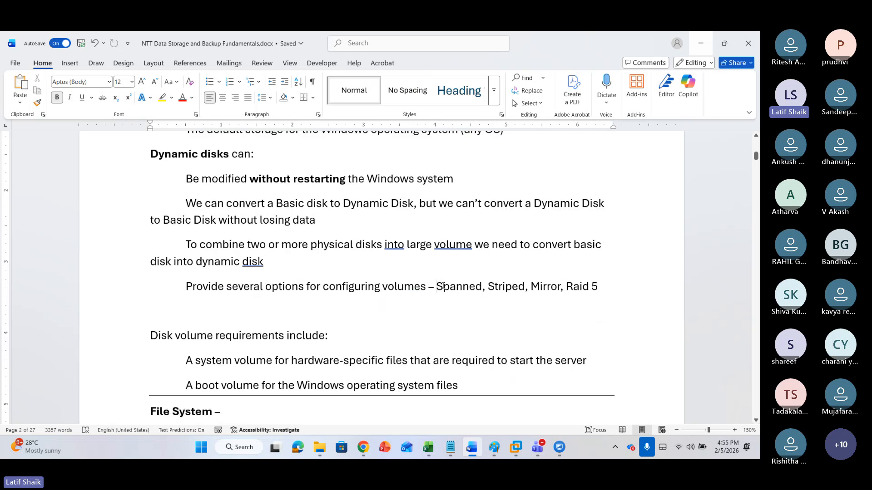
drag(437, 286, 592, 288)
scroll(321, 298, down, 10)
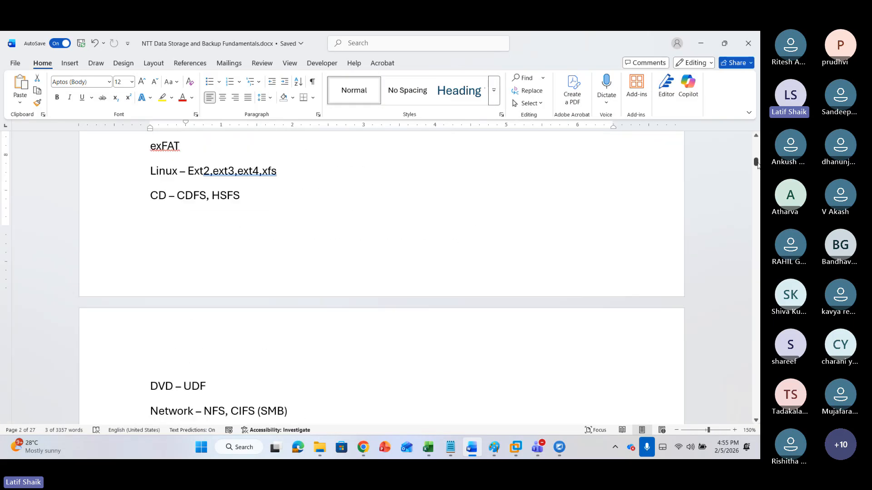
drag(755, 162, 756, 309)
scroll(175, 236, up, 10)
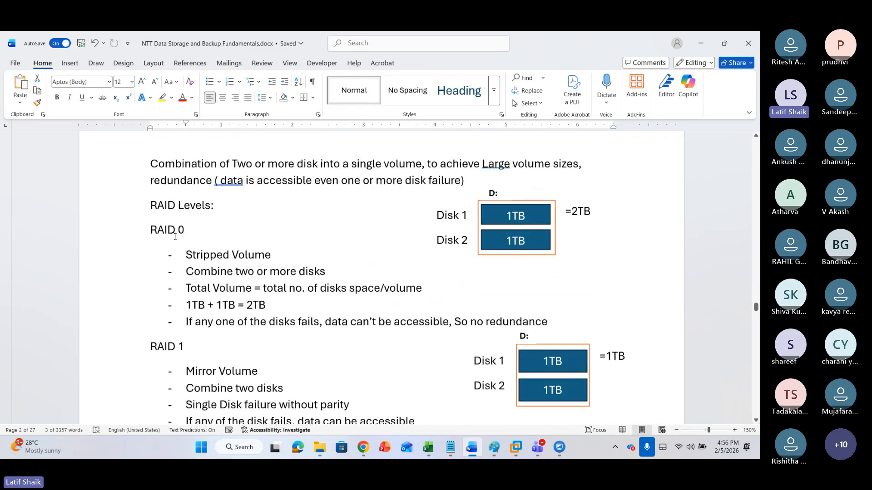
scroll(174, 236, down, 2)
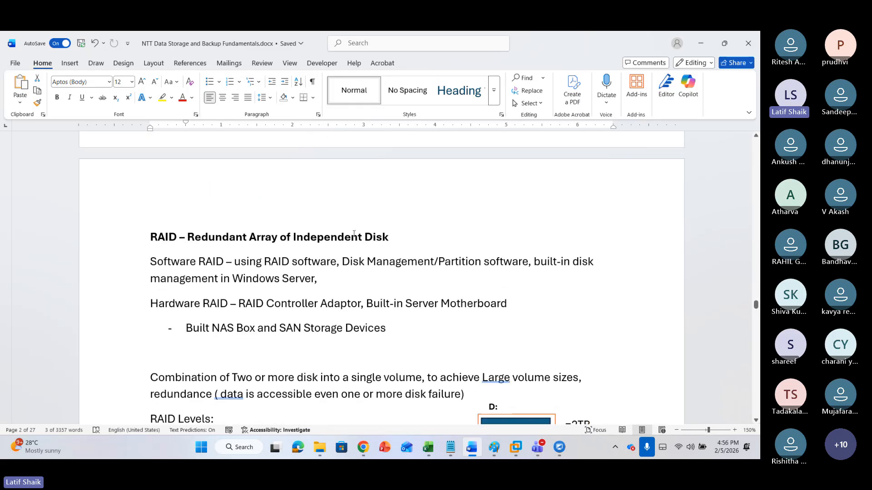
click(385, 237)
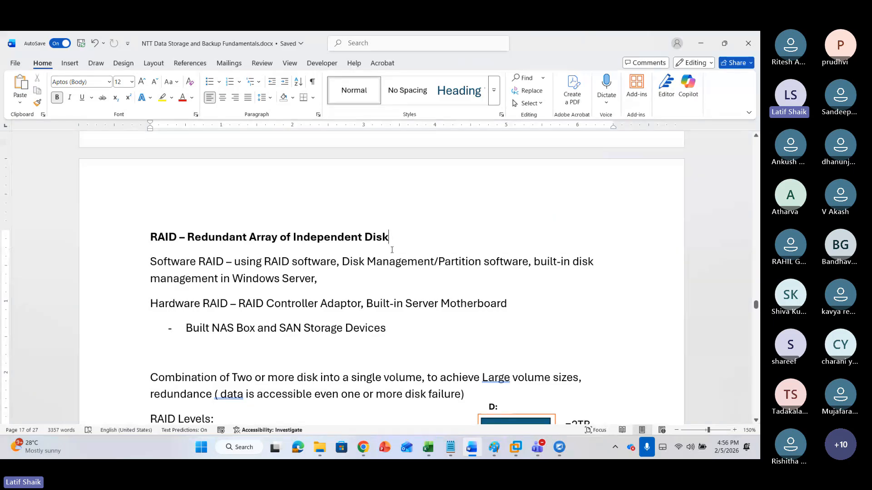
click(357, 279)
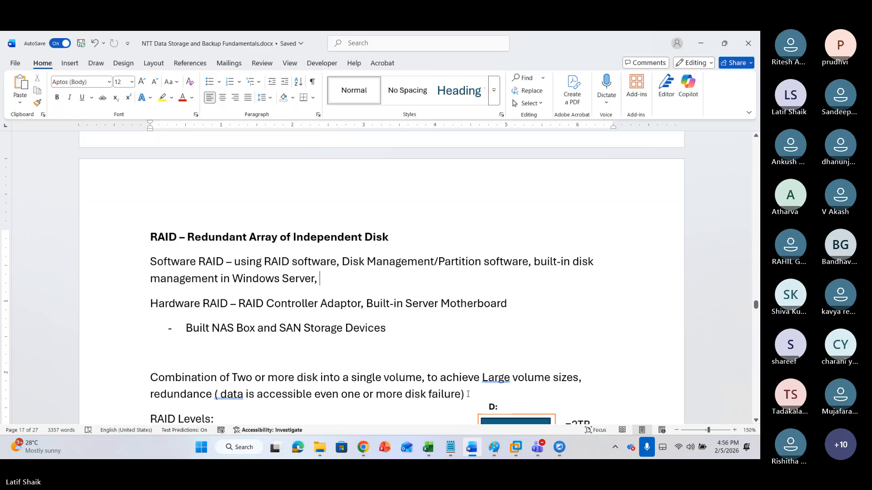
Switch to the Teams meeting window and stop the meeting recording
mouse_move(538, 448)
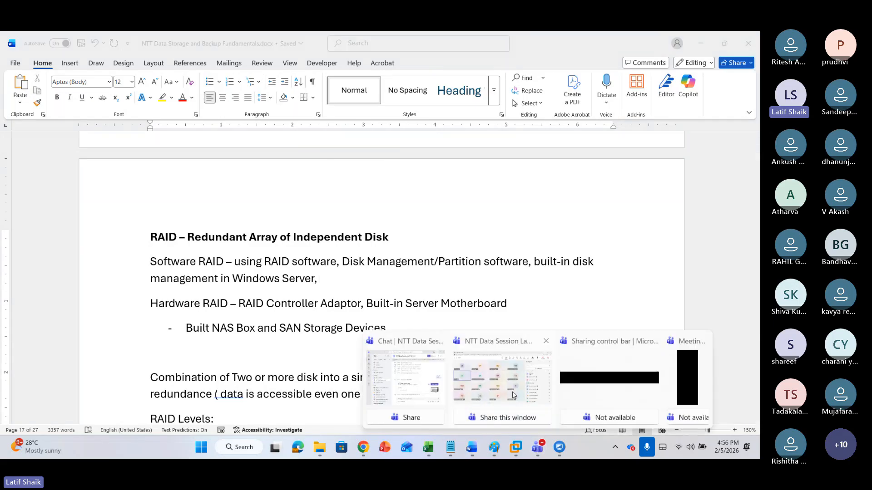
click(509, 386)
click(574, 80)
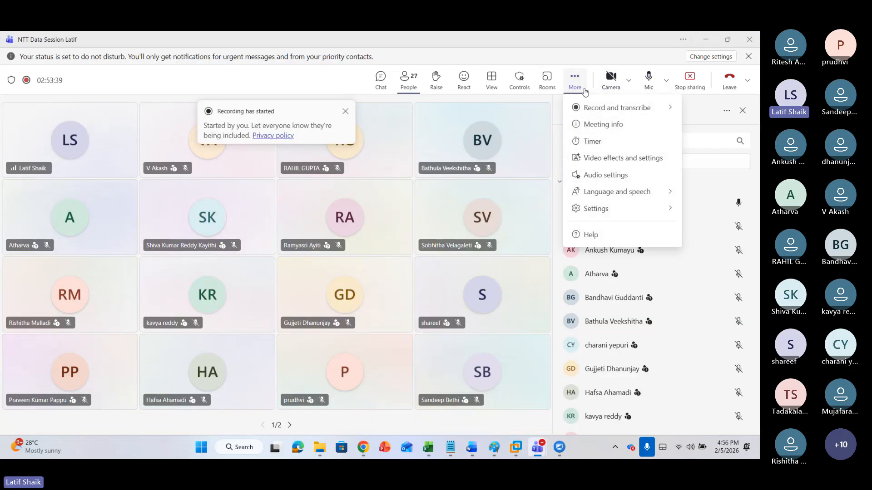
mouse_move(597, 111)
click(546, 114)
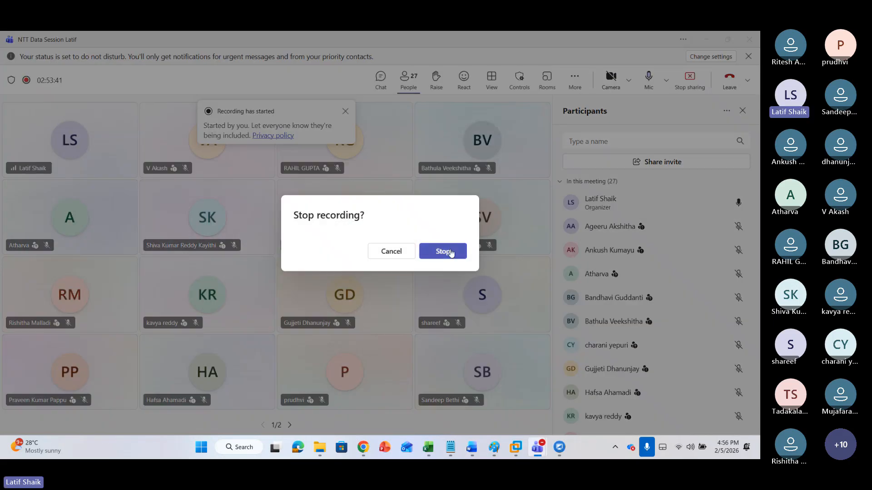